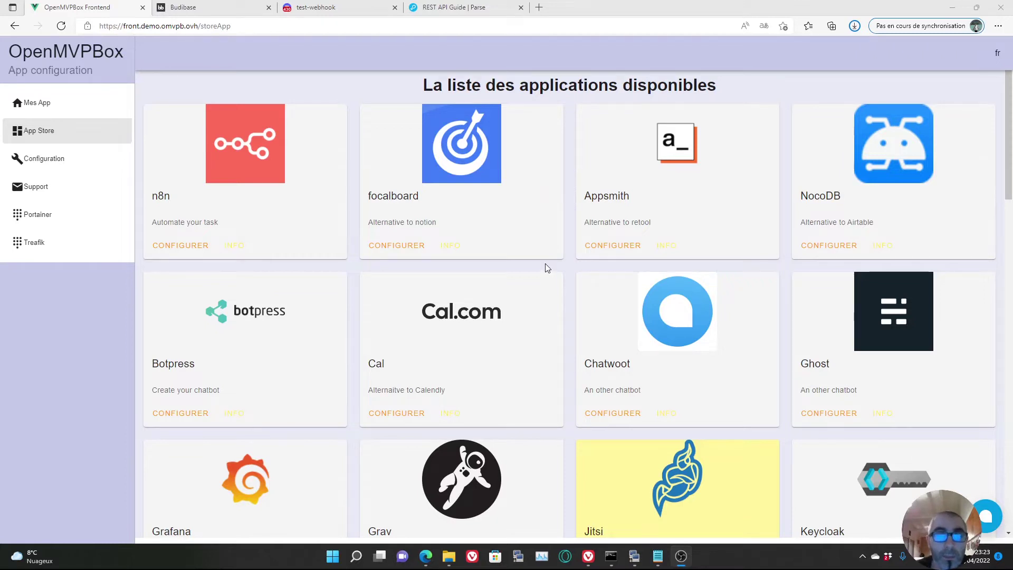
- Change Parse's domain to parse.demo.omvpb.ovh and deploy it in OpenMVPBox
scroll(547, 267, down, 10)
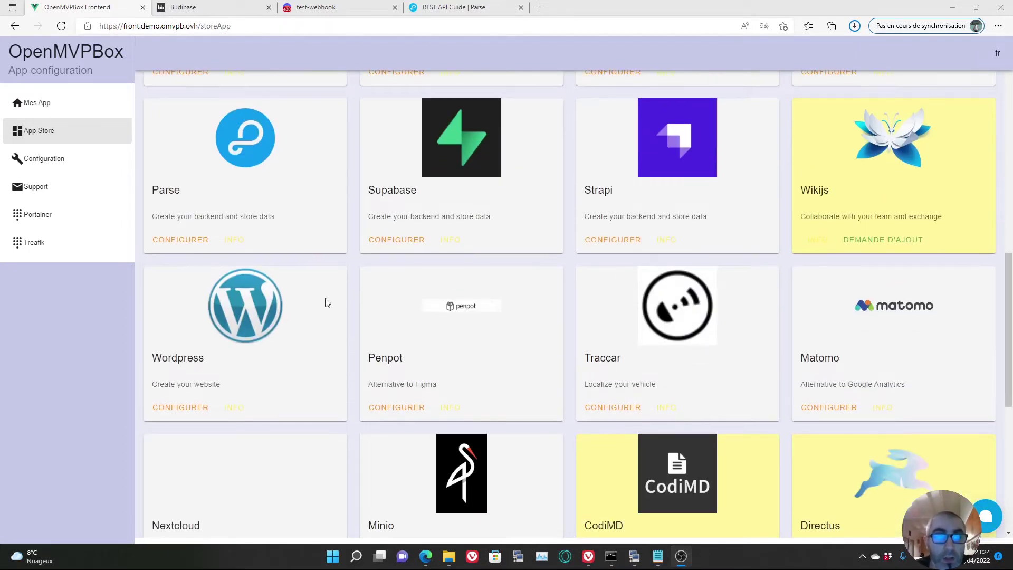
click(169, 239)
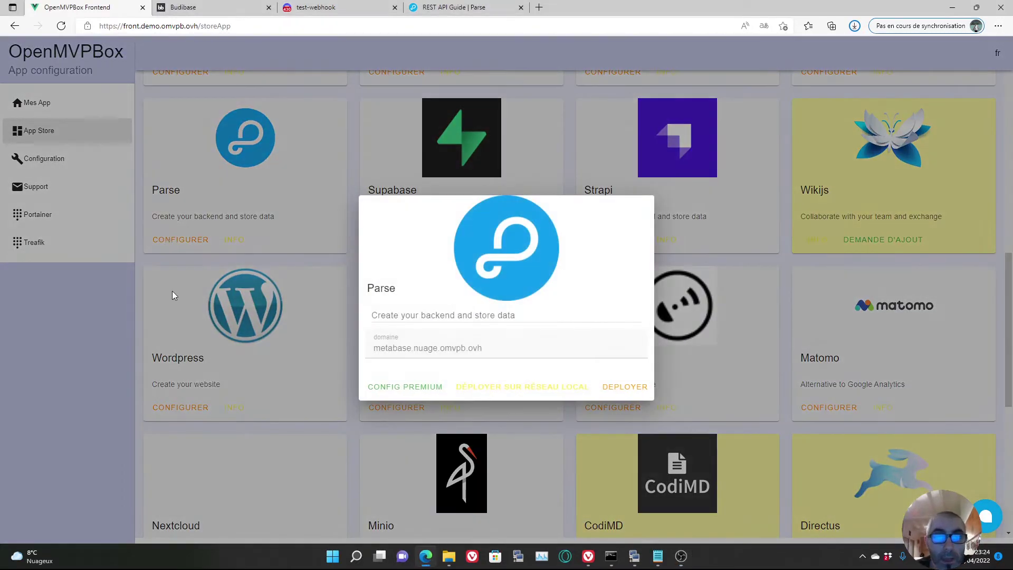
drag(490, 351, 368, 346)
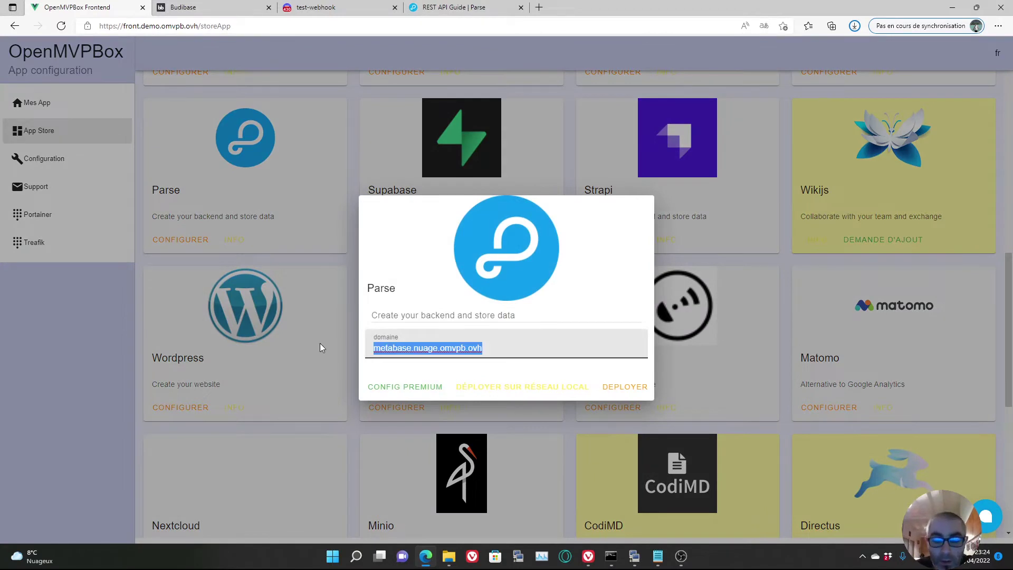
text(parse)
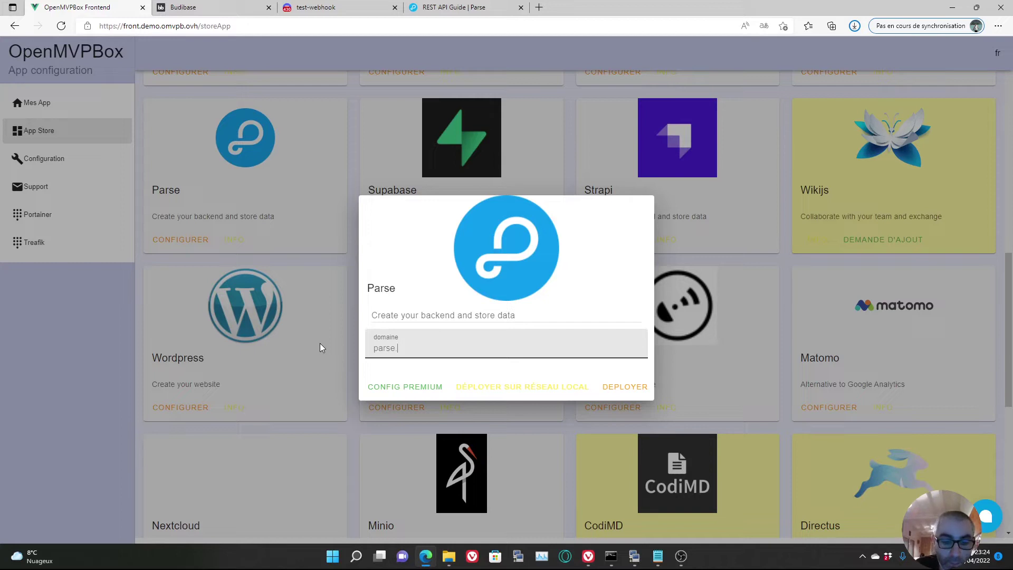
text(.demo.omvpb.ovh)
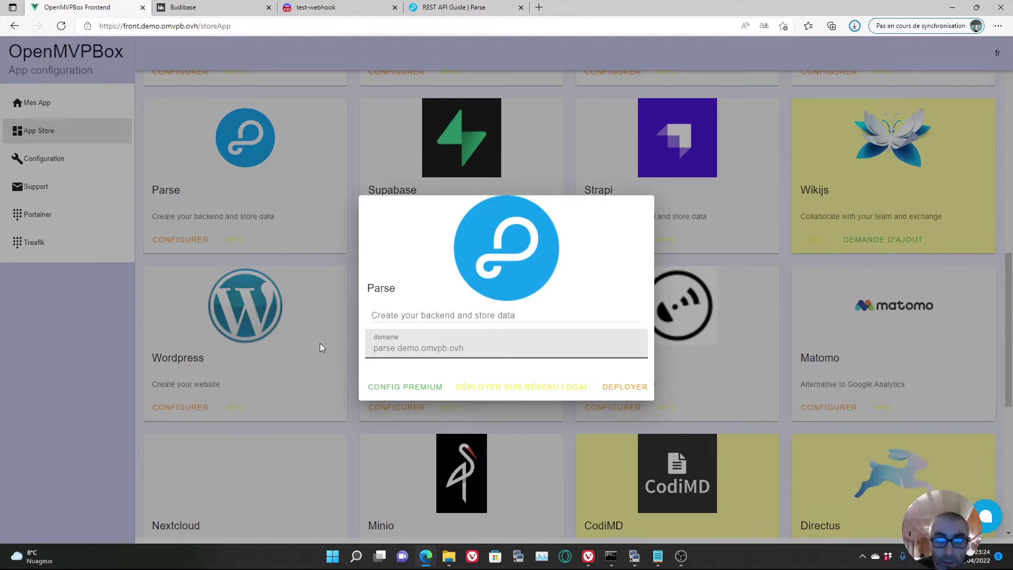
click(625, 390)
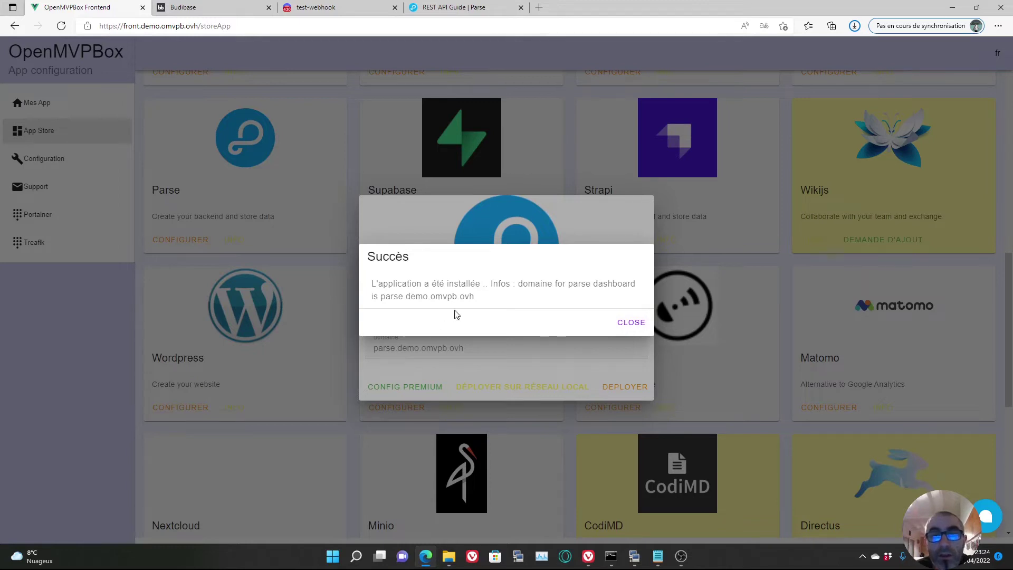
- Dismiss the installation success message, close the Parse settings, and open a new browser tab
click(632, 324)
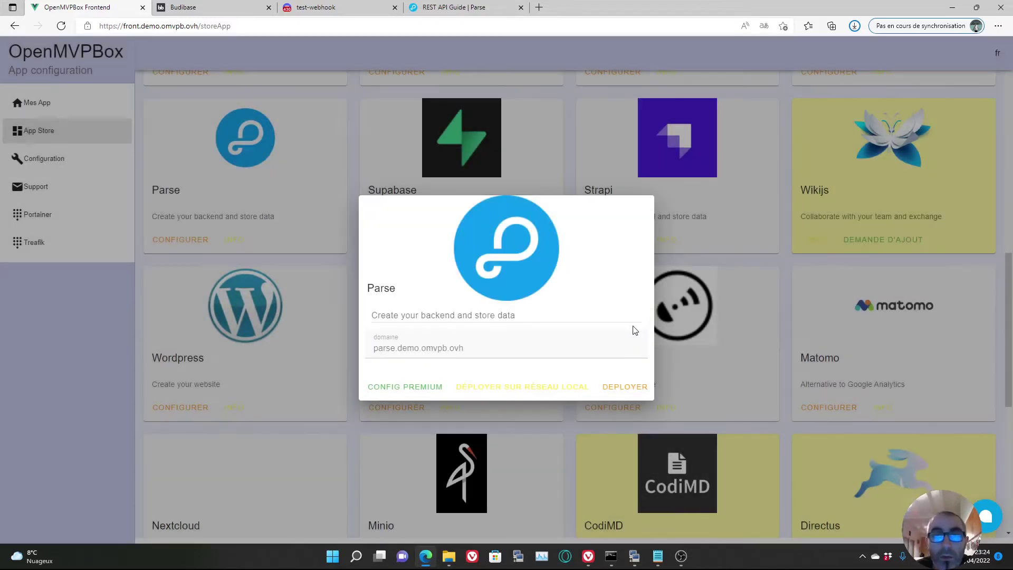
click(113, 341)
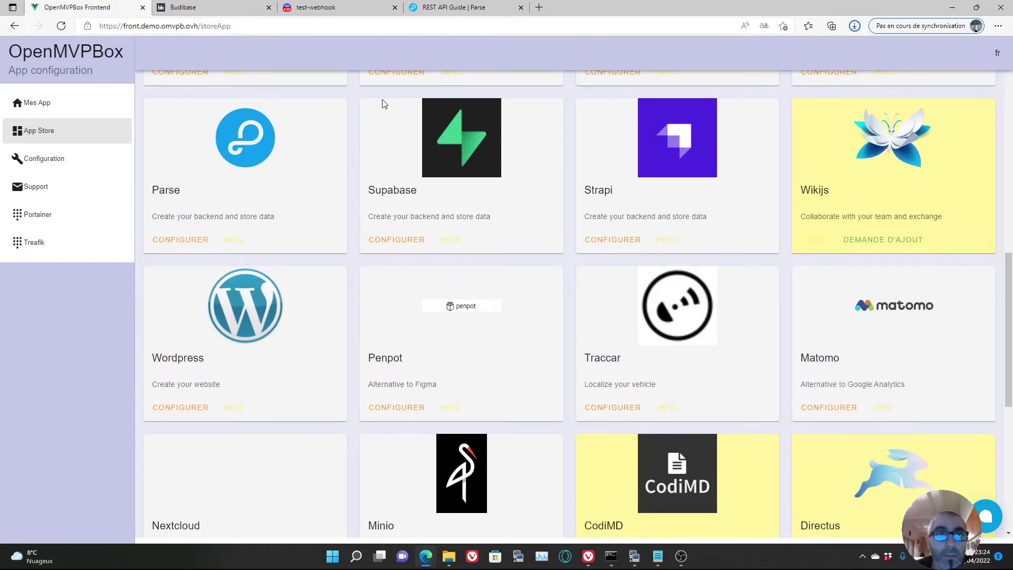
click(539, 8)
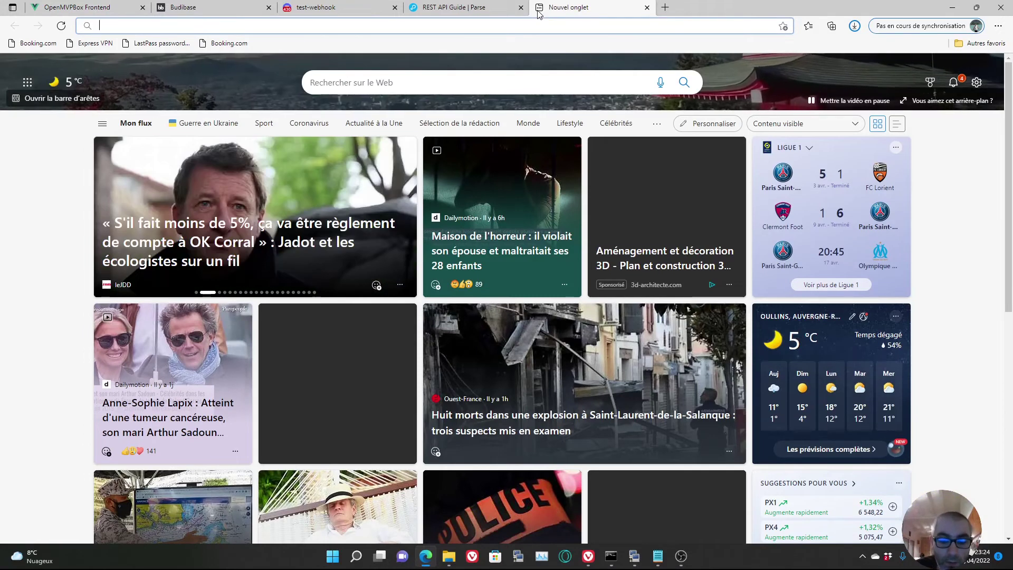
- Go to parse.demo.omvpb.ovh and log in with the dashboard username and password
text(par)
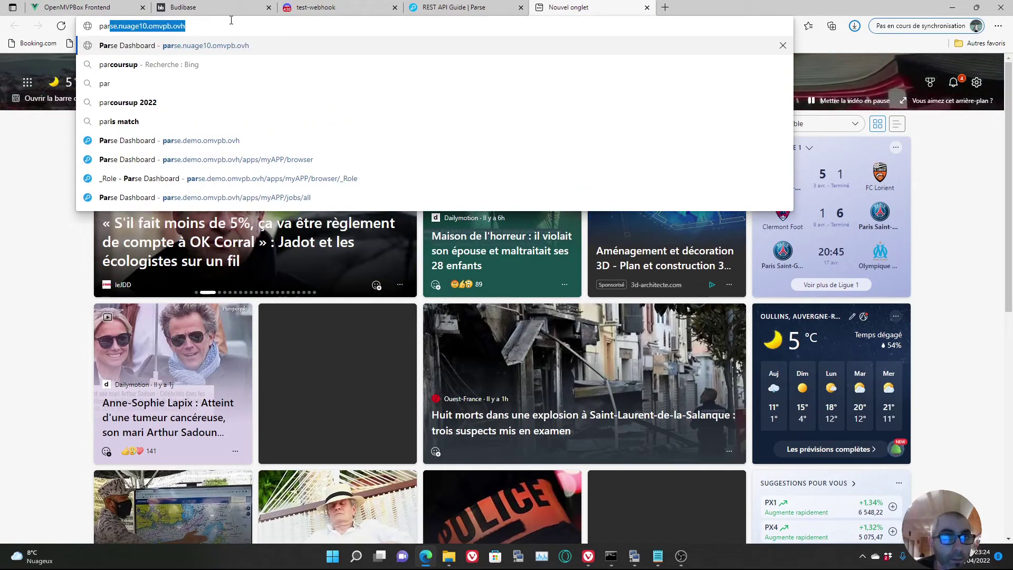
text(se.)
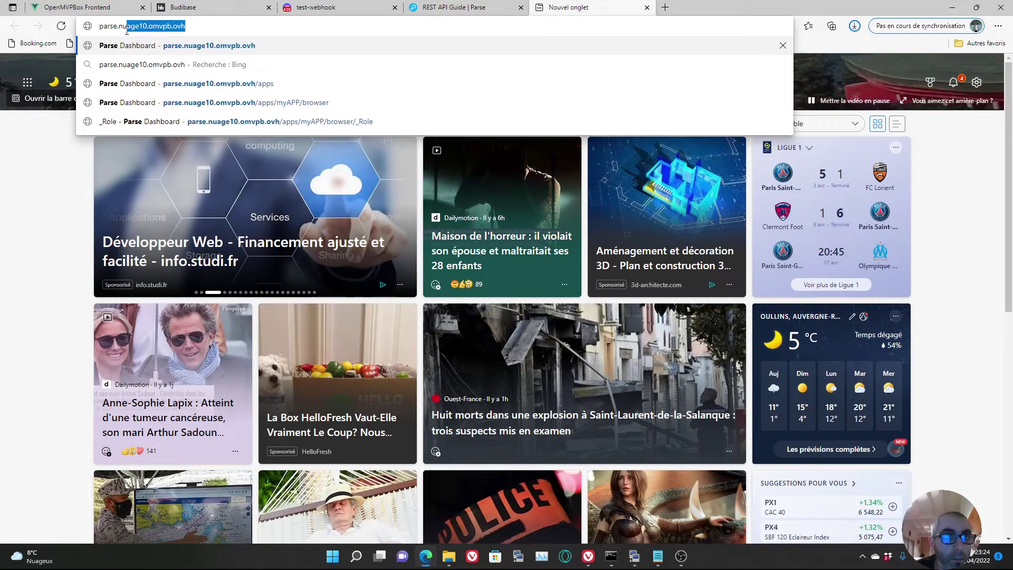
text(demo)
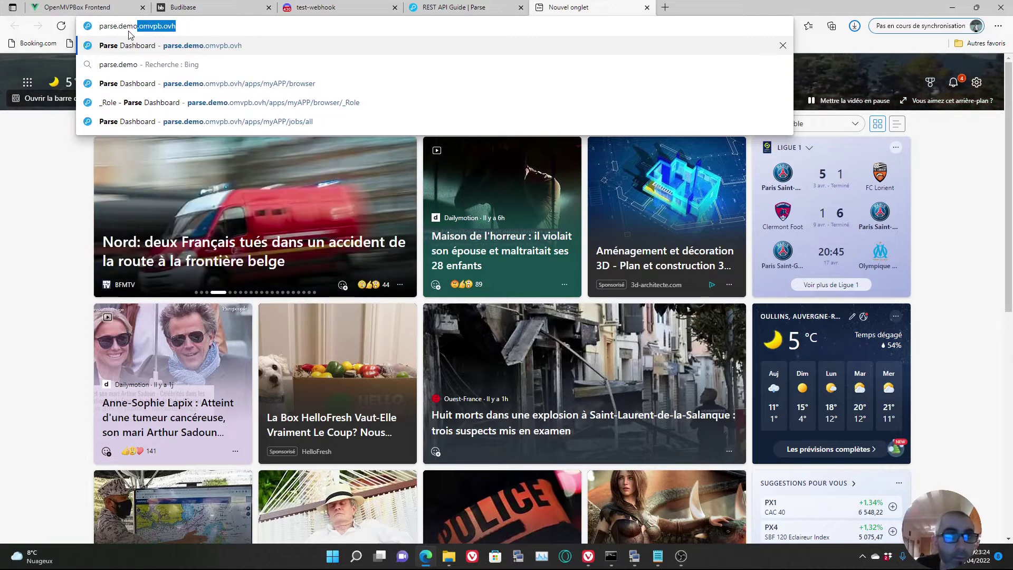
click(141, 46)
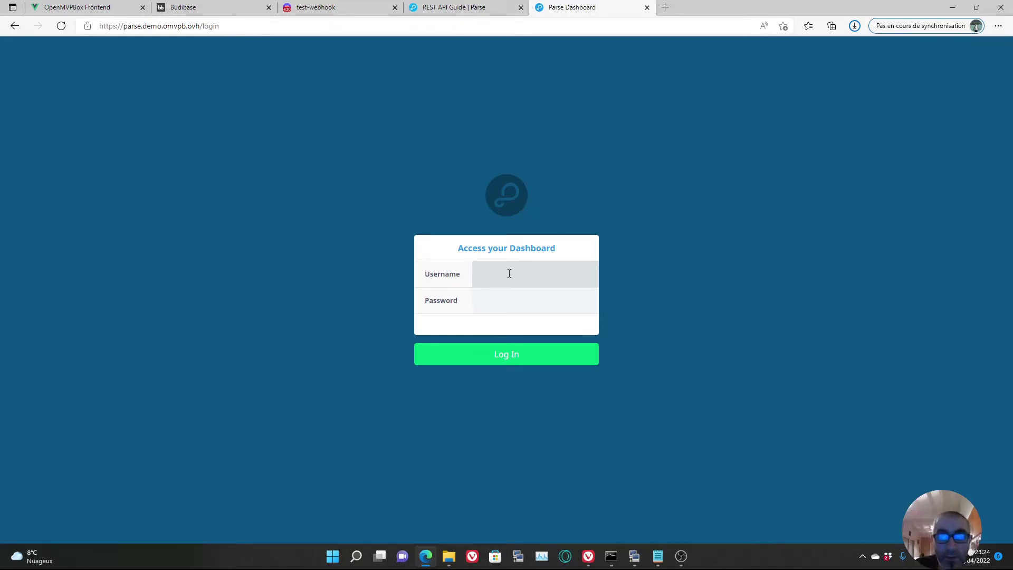
text(user)
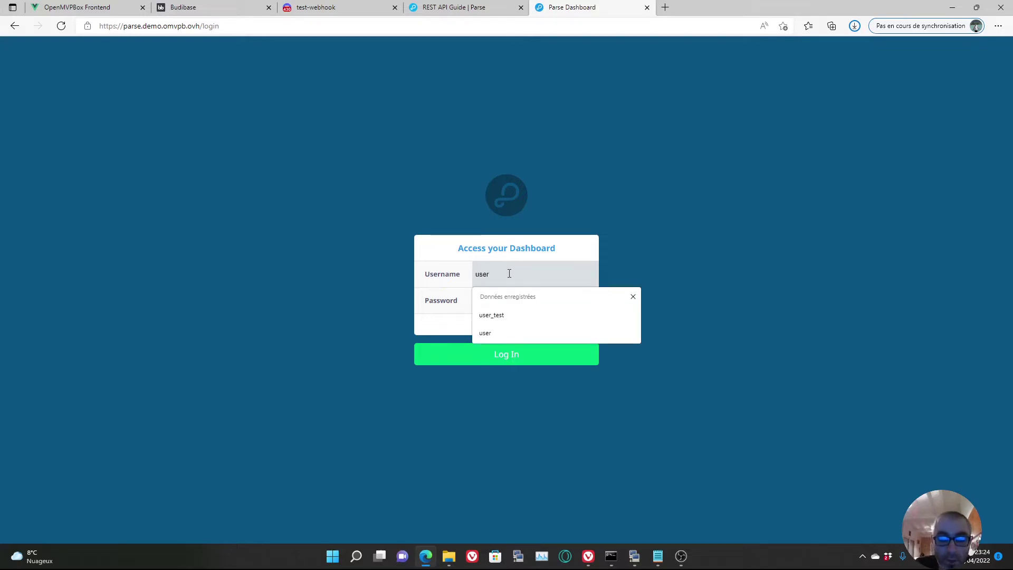
text(_test)
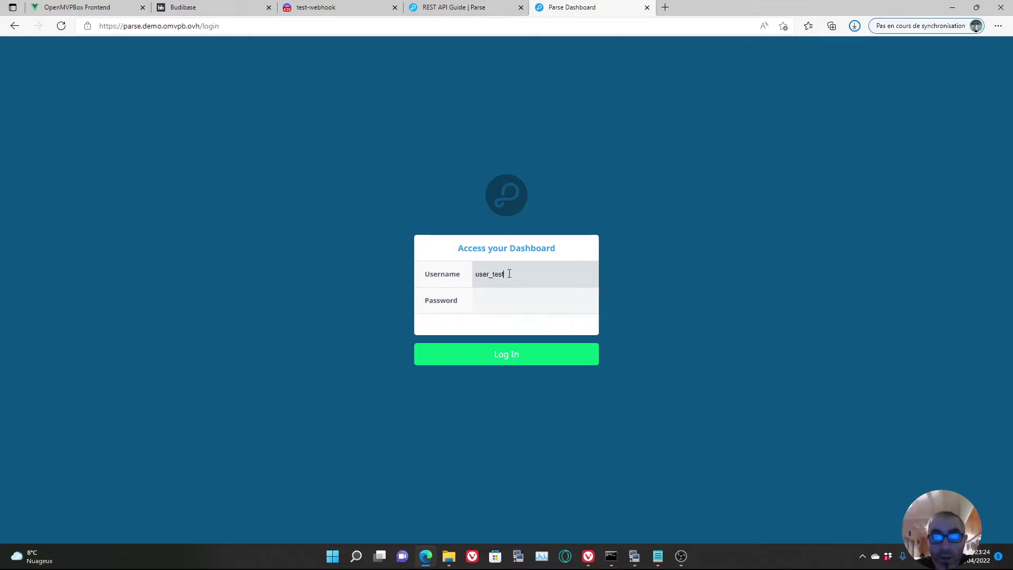
key(Tab)
text(••••)
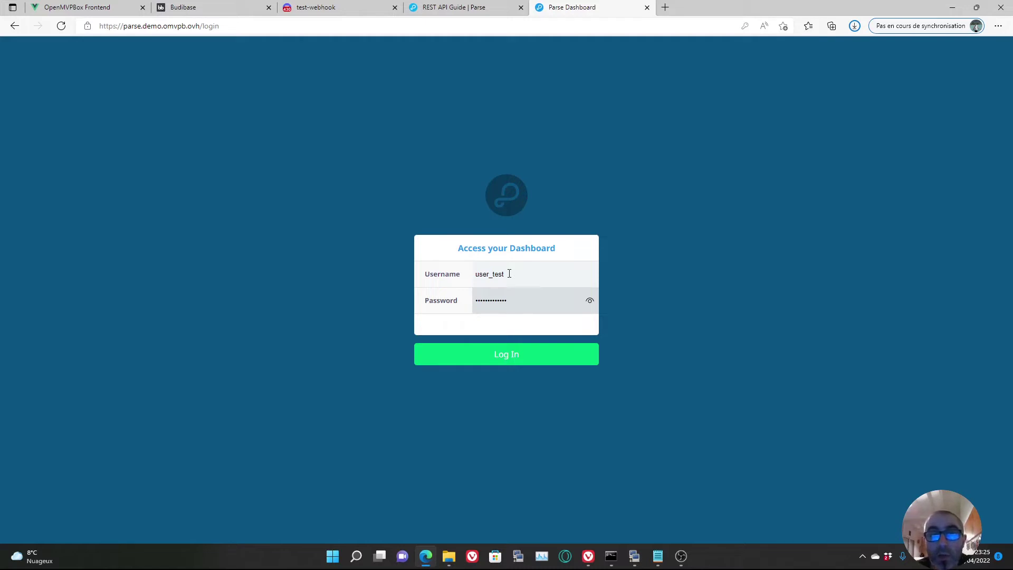
click(513, 363)
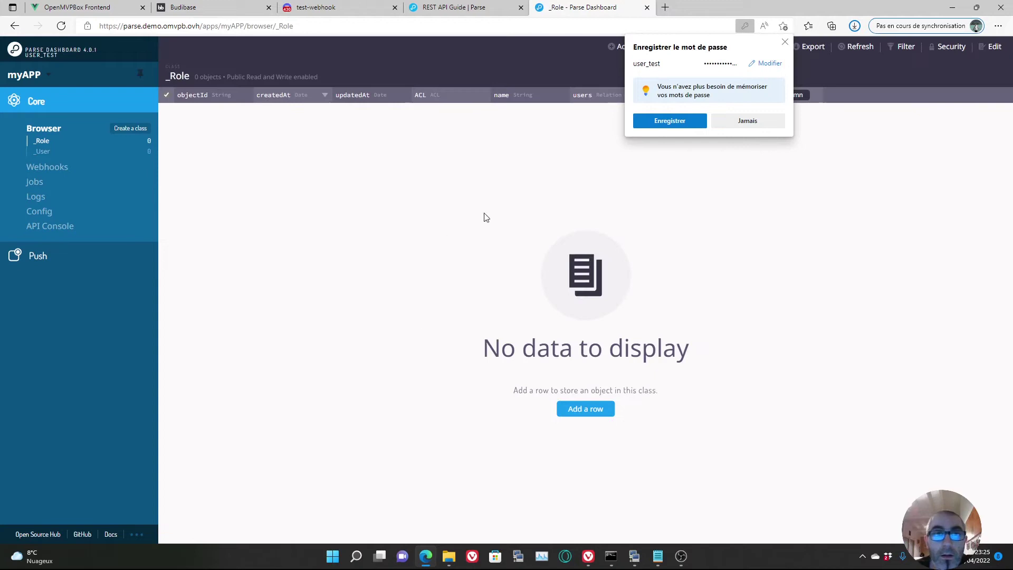
- Decline the browser's offer to save the password
click(786, 41)
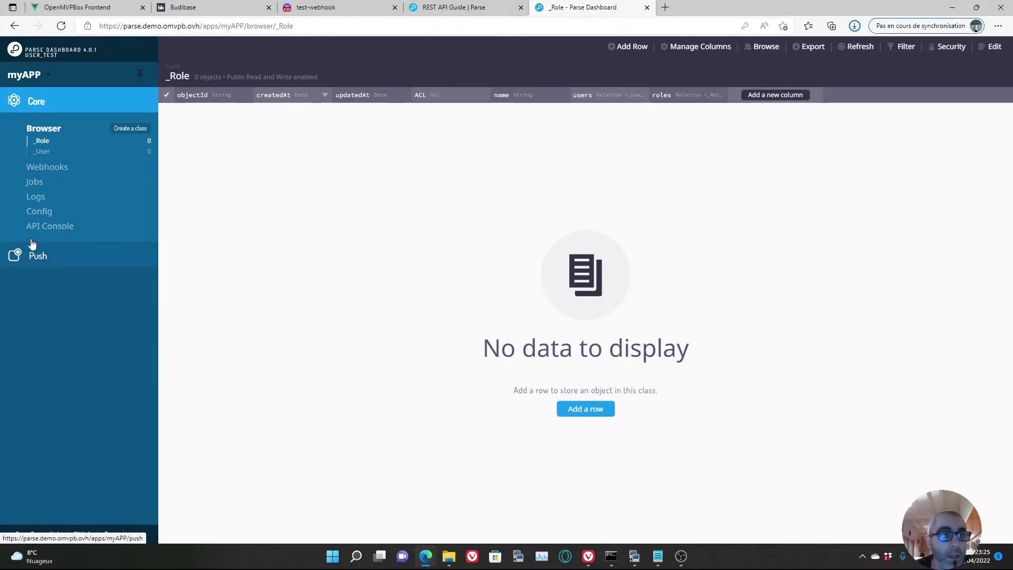
- Open the new push campaign page and scroll through its message options
click(41, 267)
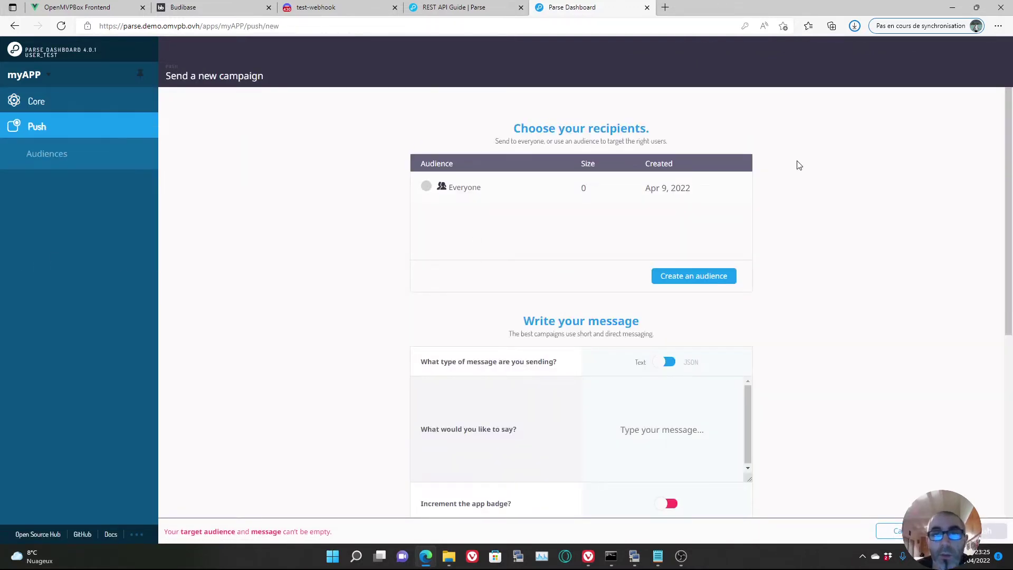
scroll(810, 298, down, 6)
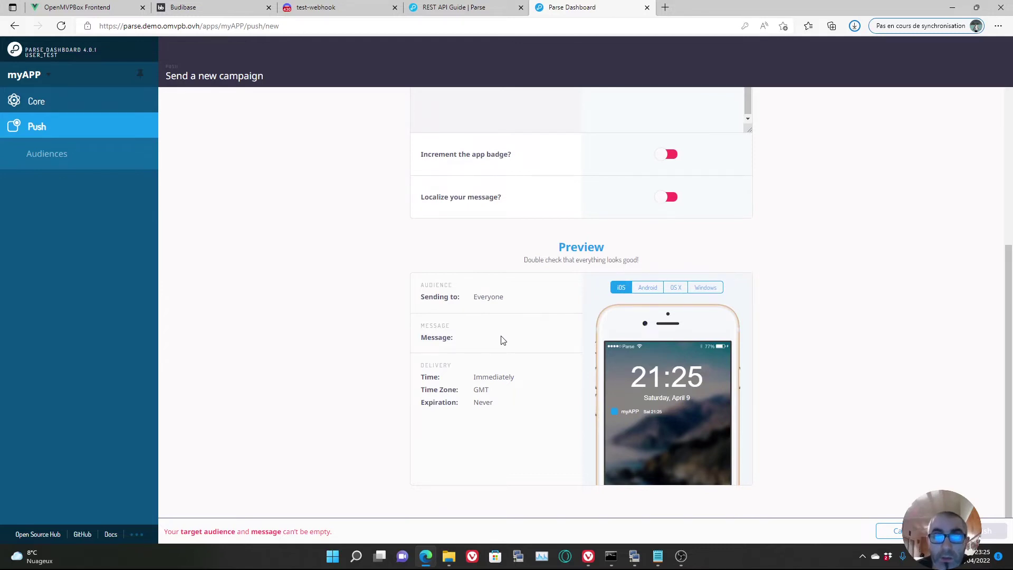
scroll(503, 341, up, 6)
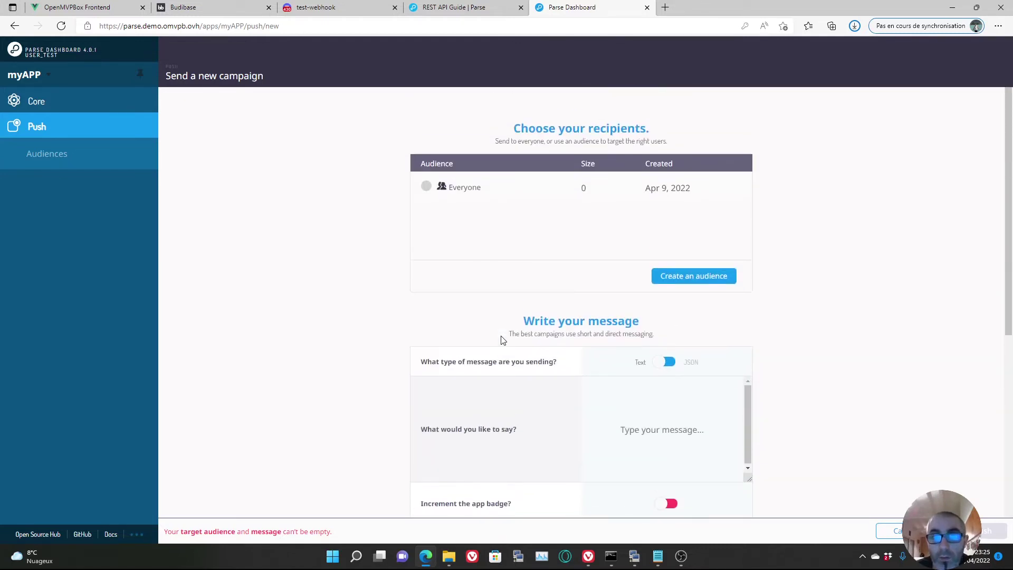
scroll(503, 341, down, 6)
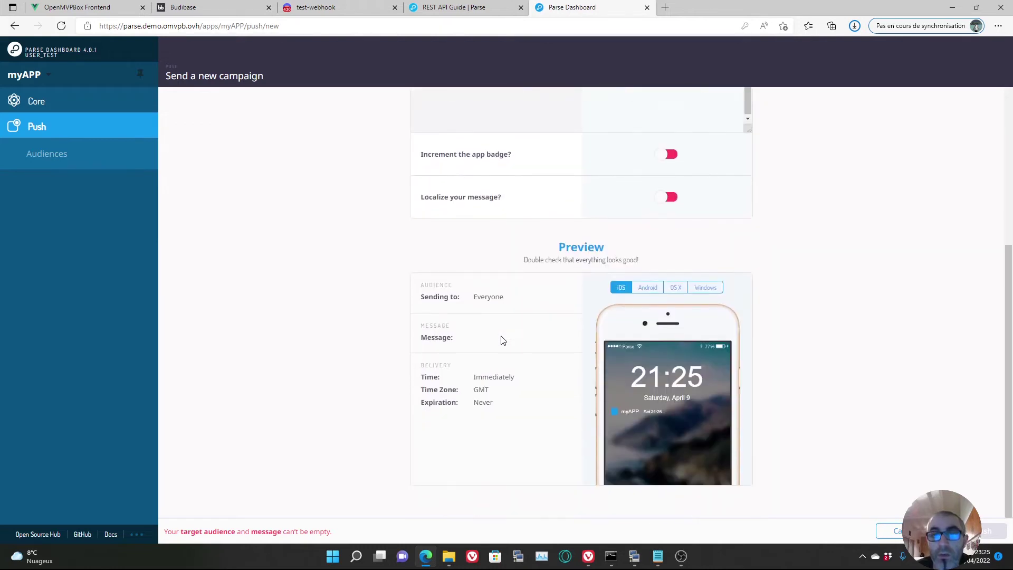
- Preview the push notification on Android, OS X and Windows, then return to Core
click(647, 289)
click(676, 288)
click(705, 288)
scroll(752, 301, up, 1)
scroll(752, 300, up, 4)
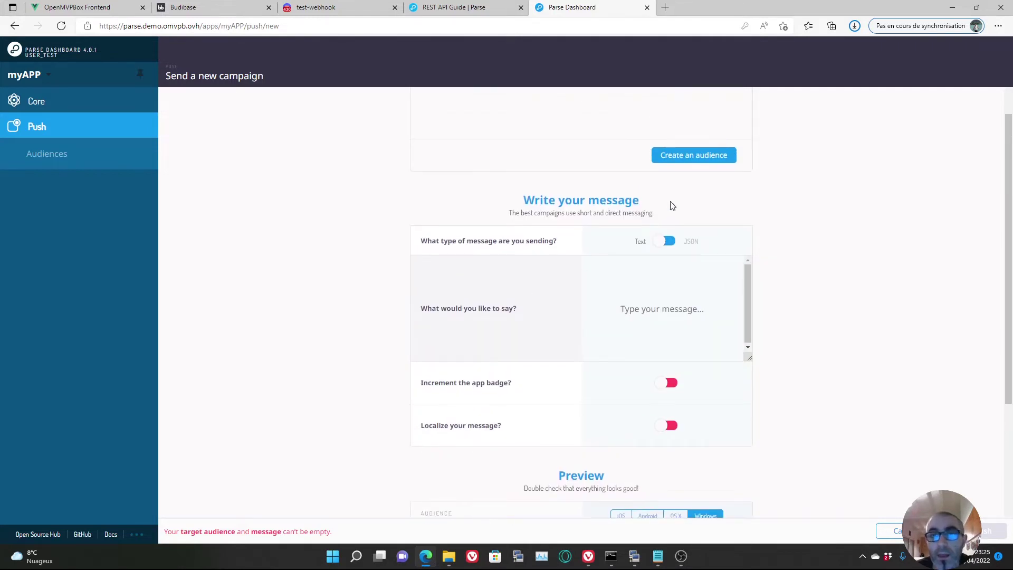
scroll(650, 230, up, 3)
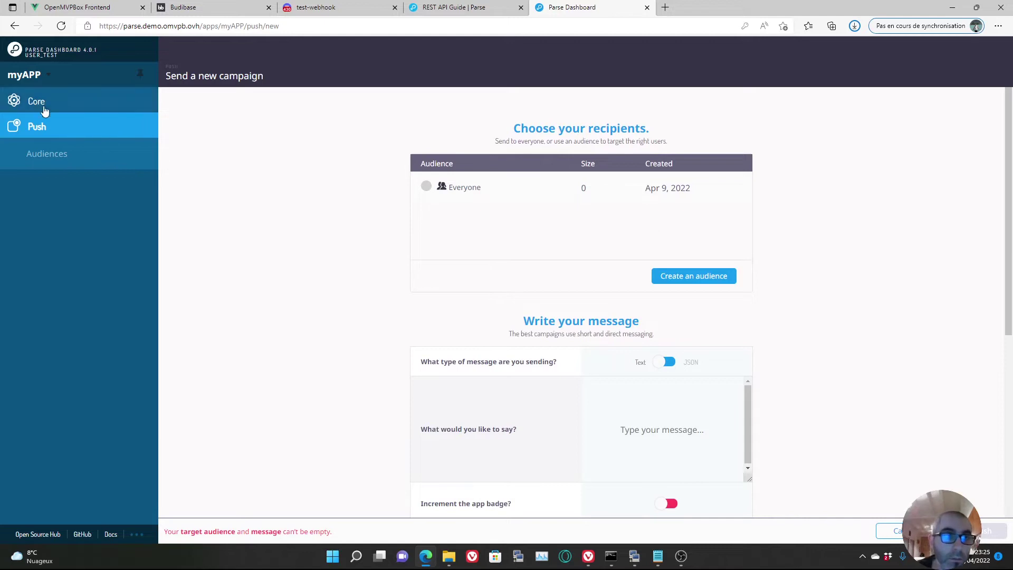
click(35, 101)
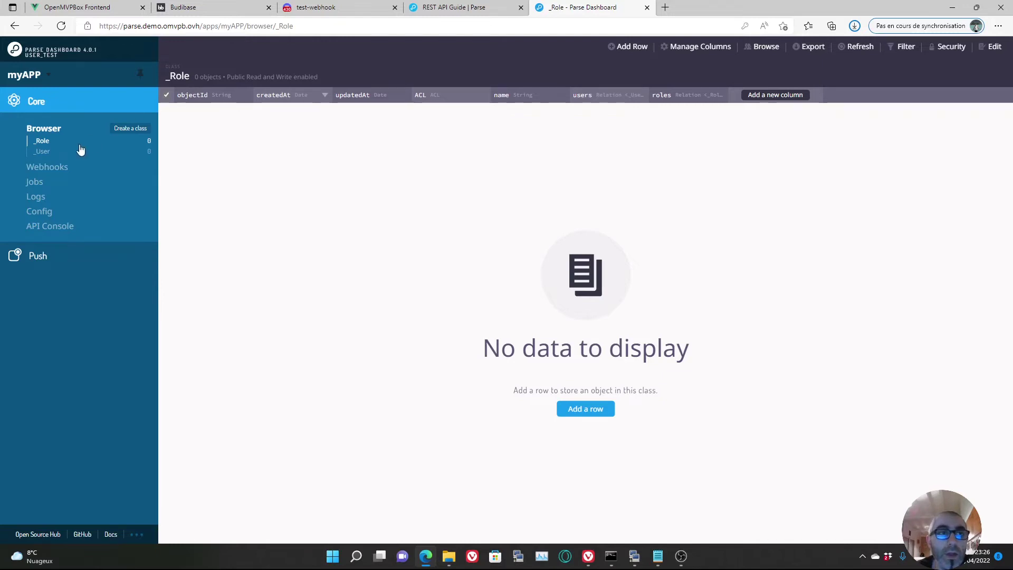
- Flip between the _User and _Role classes, then open Webhooks and start a new webhook
click(41, 151)
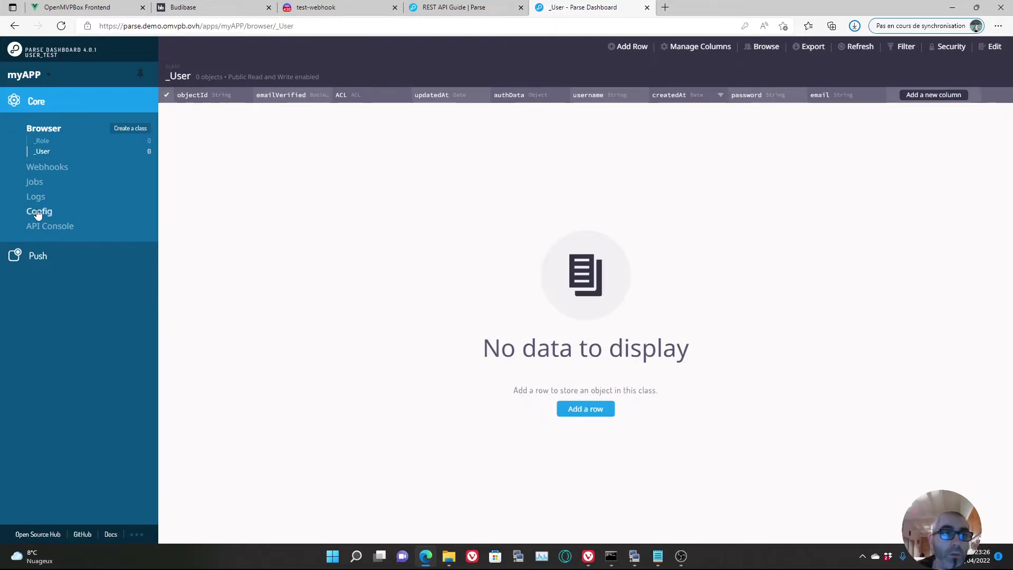
click(41, 141)
click(43, 152)
click(41, 141)
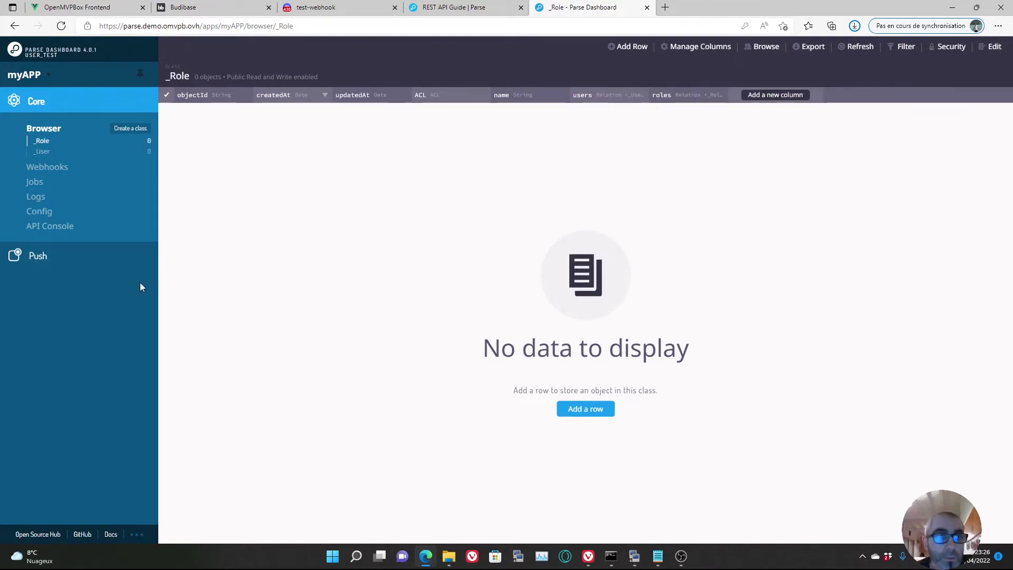
click(42, 169)
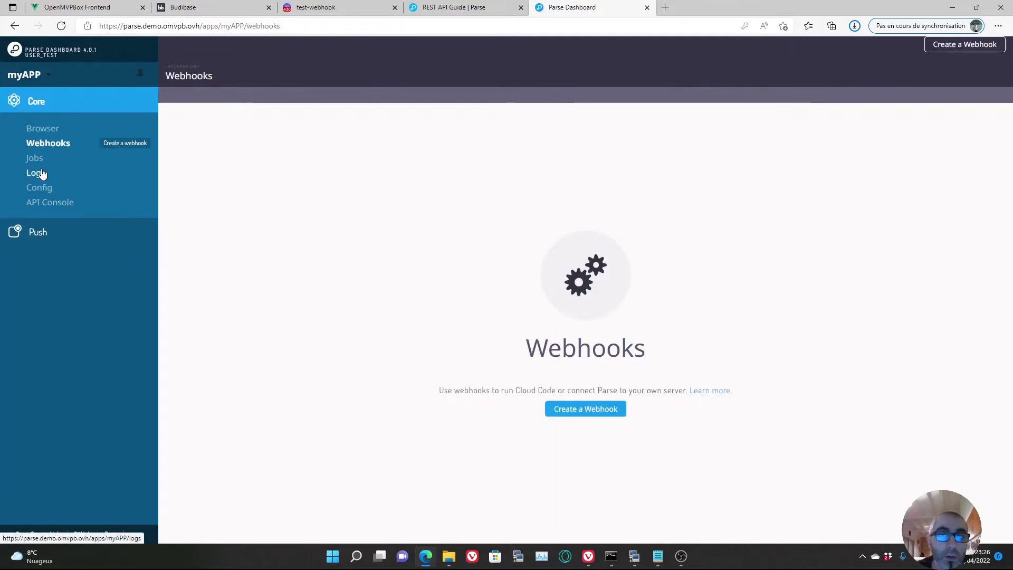
click(594, 412)
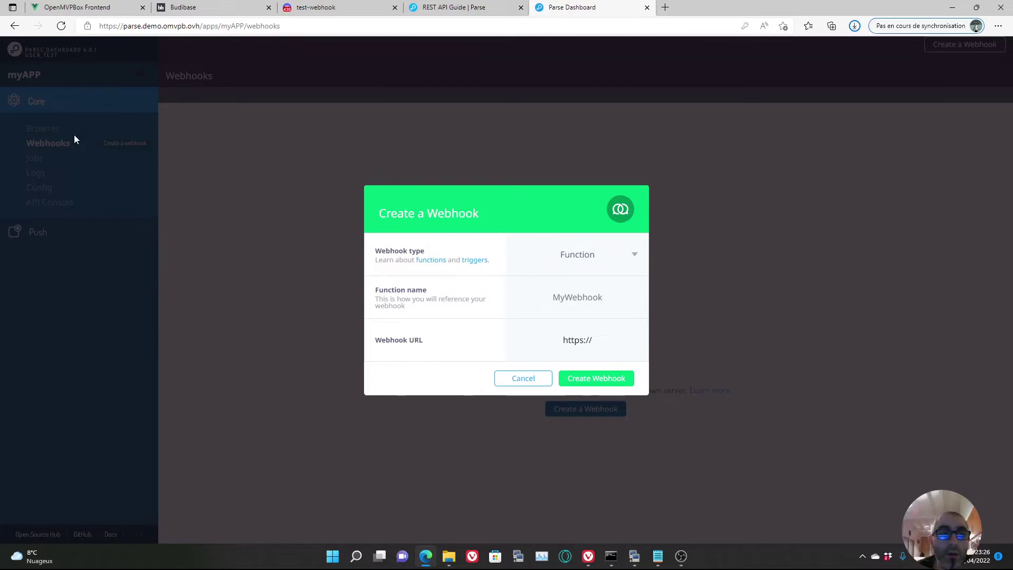
- Draft an afterSave webhook on the _User class, then cancel it
click(583, 257)
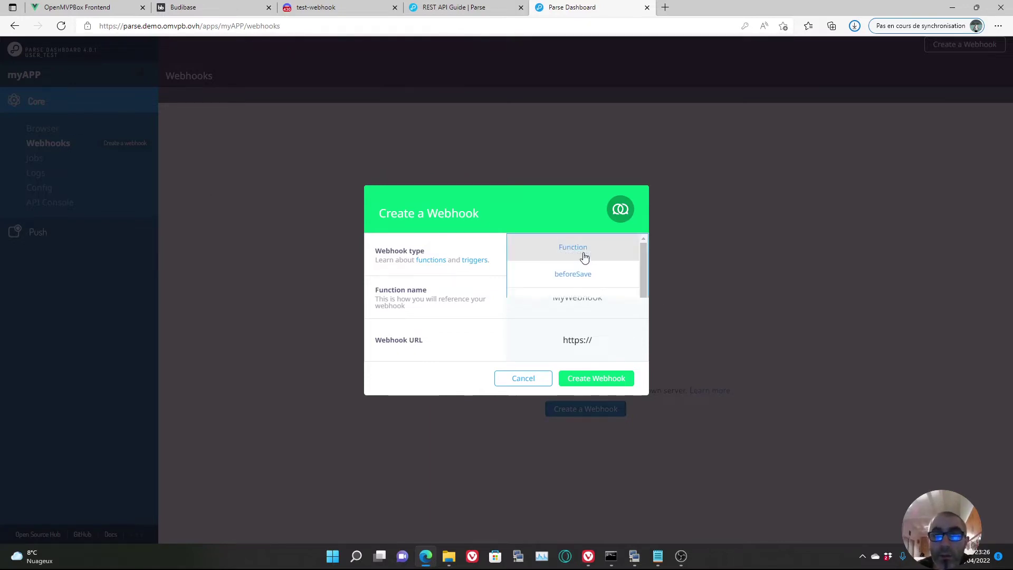
click(582, 300)
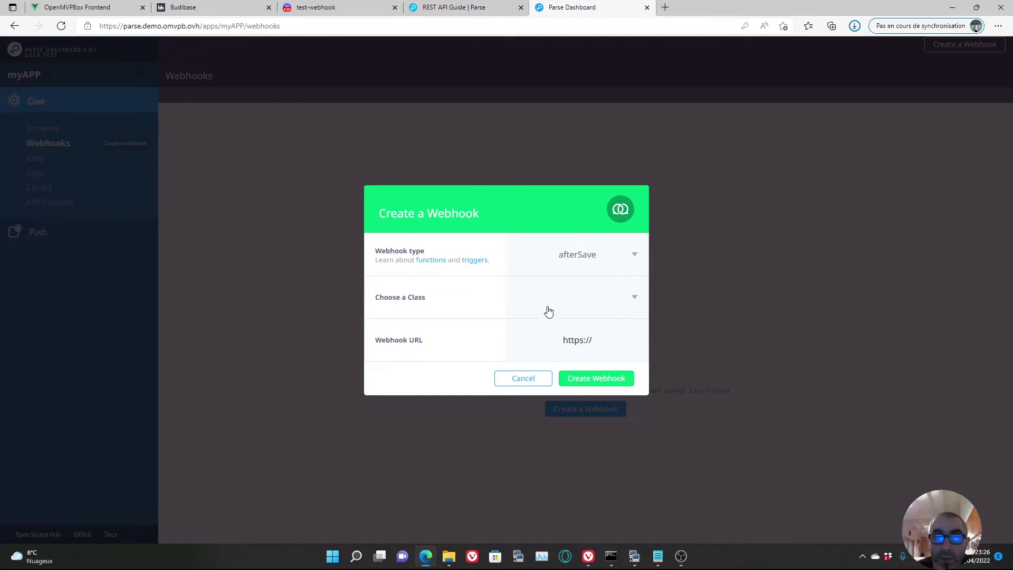
click(634, 299)
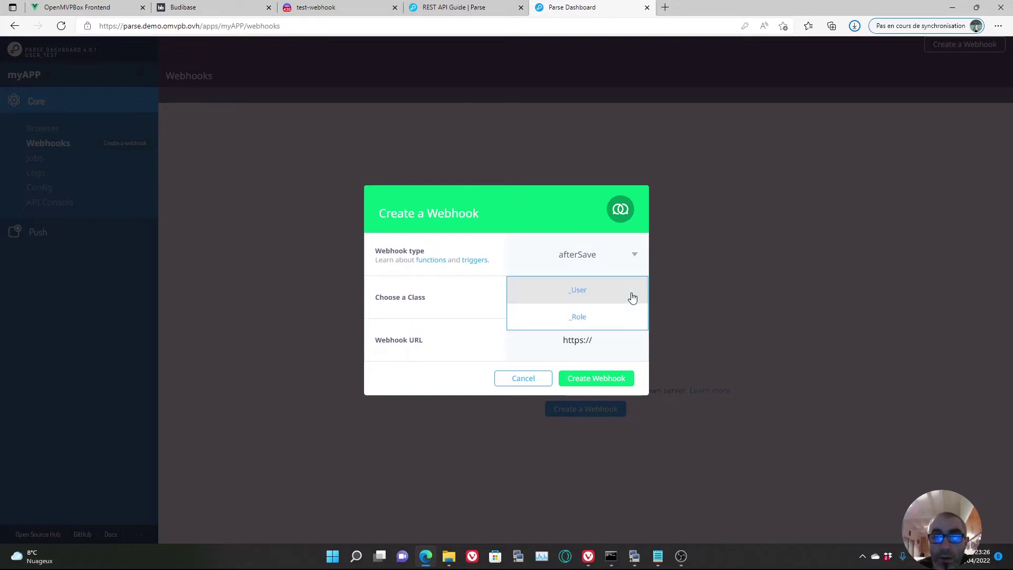
click(593, 300)
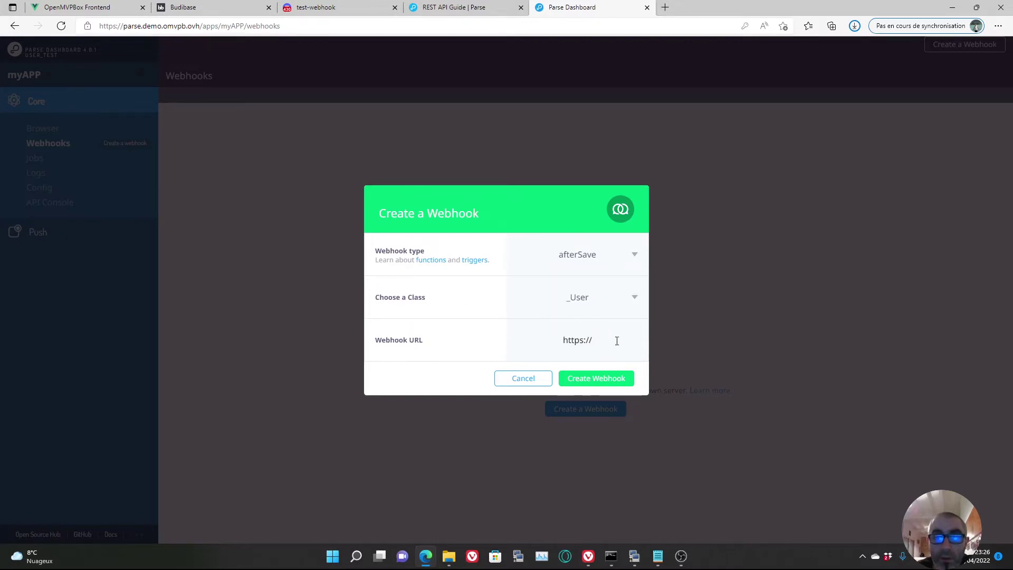
drag(619, 341, 557, 344)
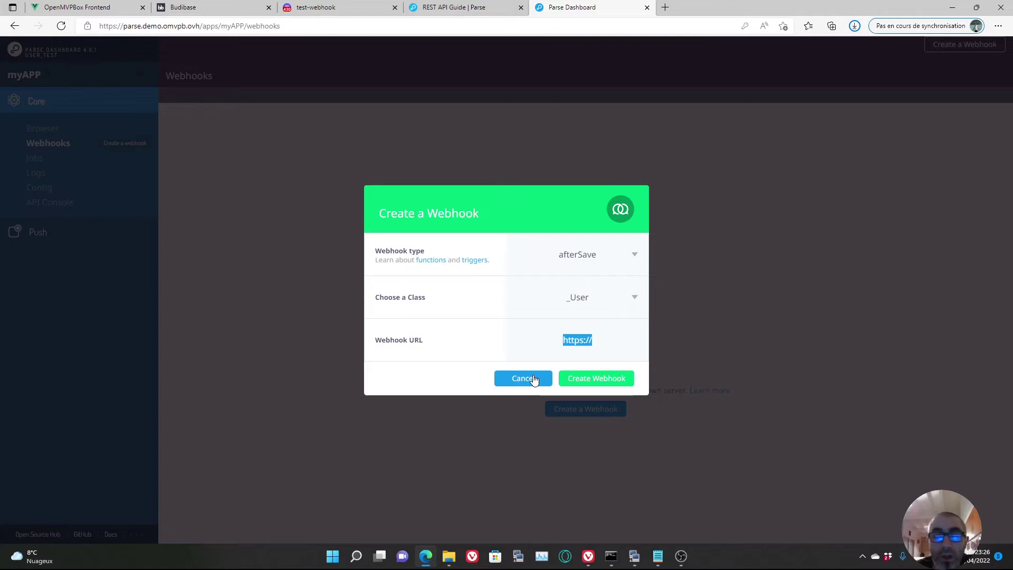
click(533, 379)
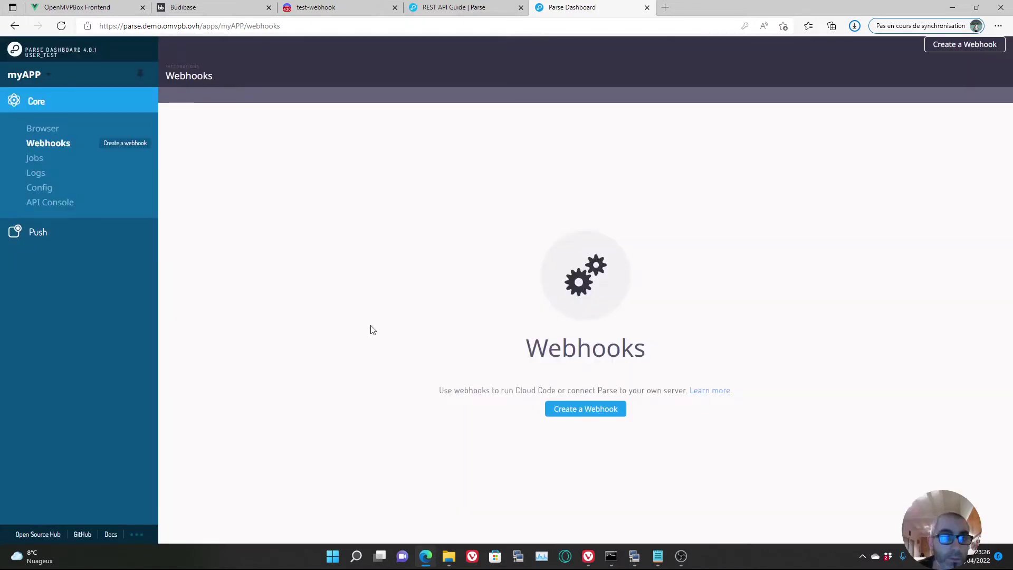
- Visit the Jobs, Logs and Config pages, ending in the REST API Console
click(42, 161)
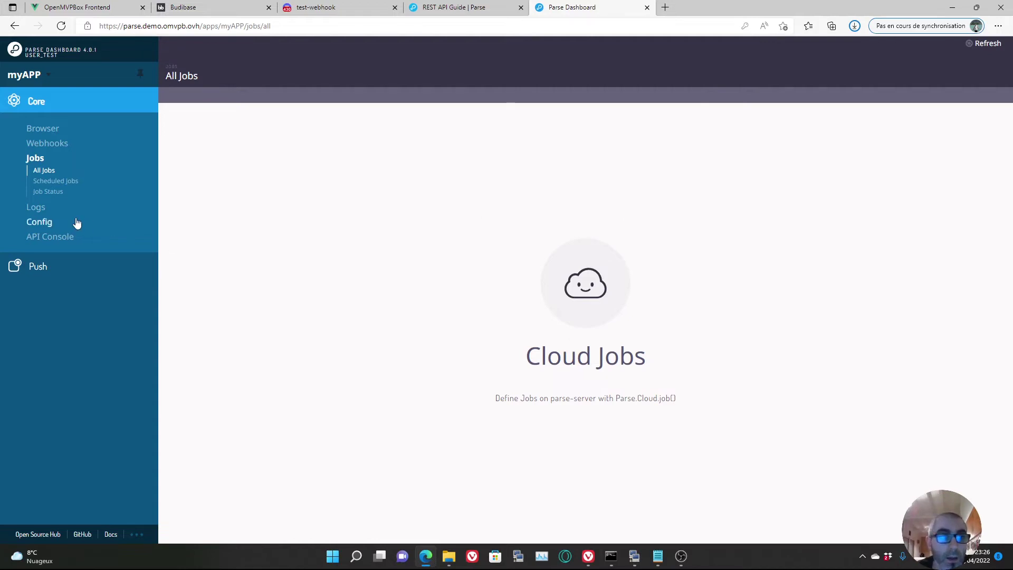
click(35, 207)
click(45, 215)
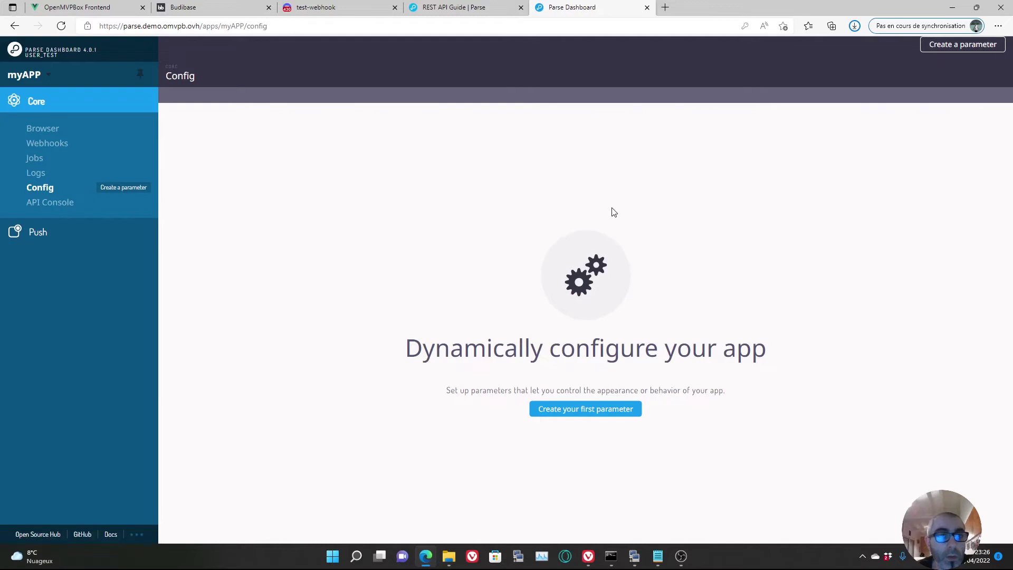
click(64, 204)
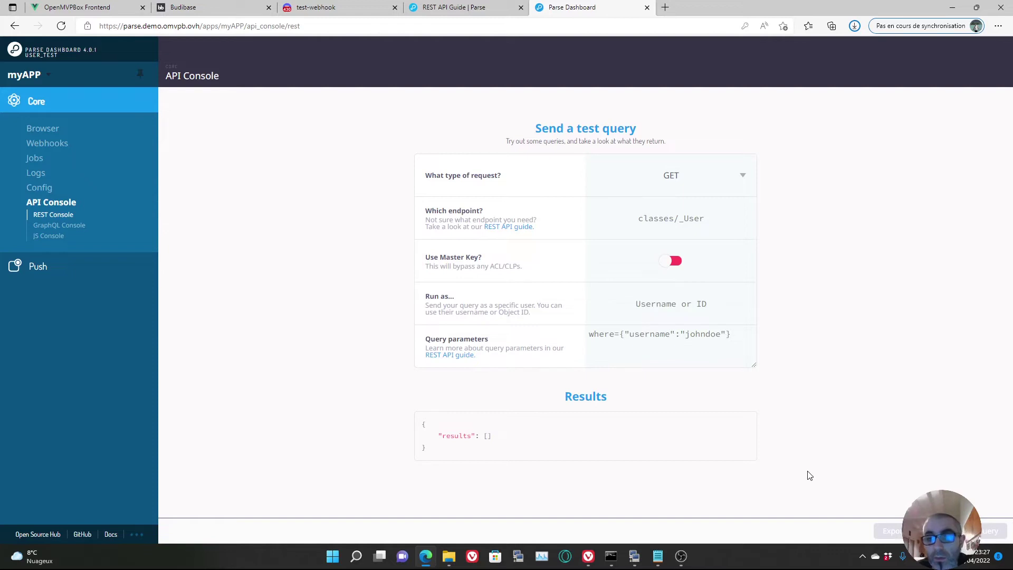
- Return to the data browser on the empty _Role class
click(44, 129)
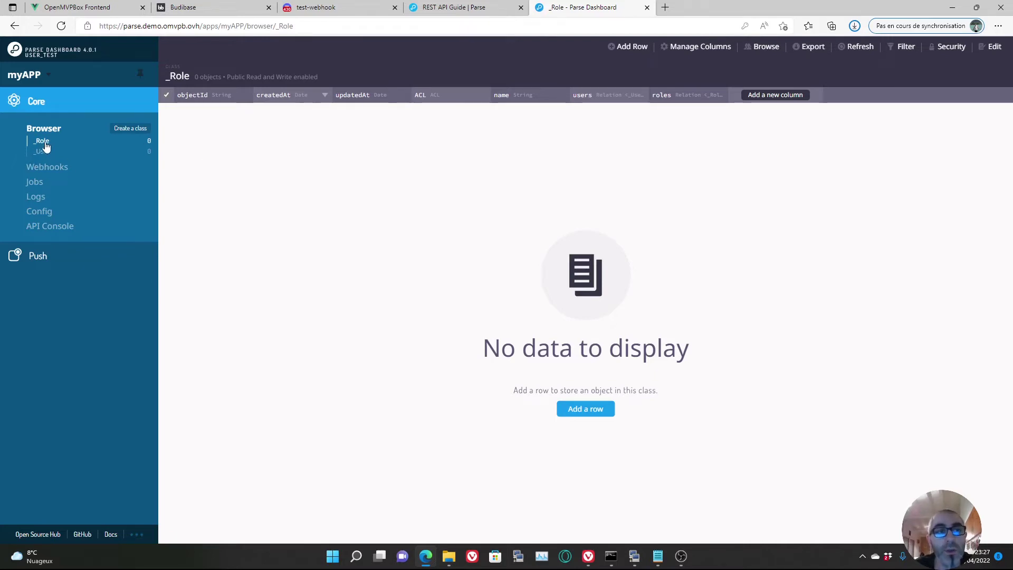
- Create a Custom class named 'position' and begin adding its first column
click(128, 132)
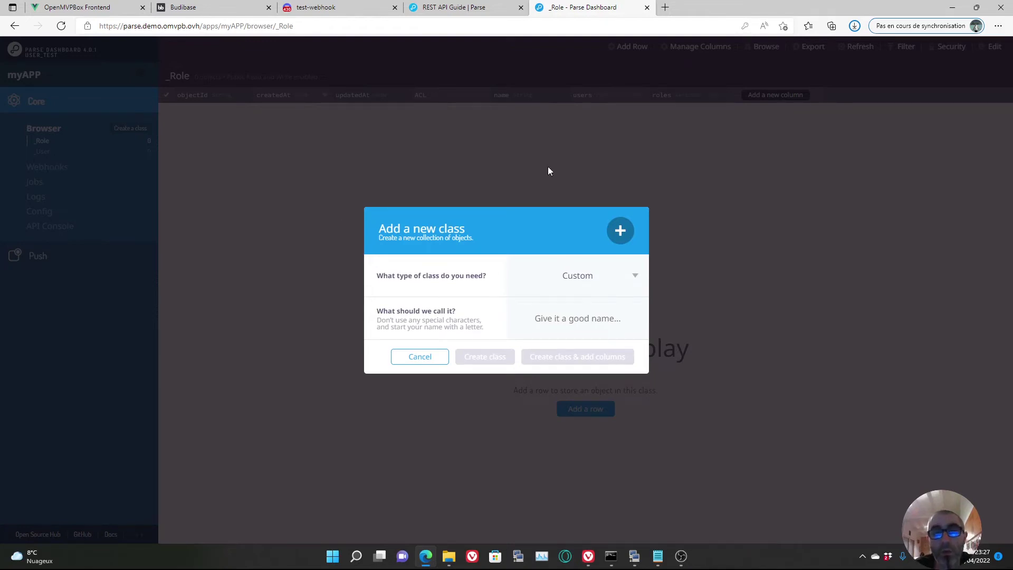
click(625, 276)
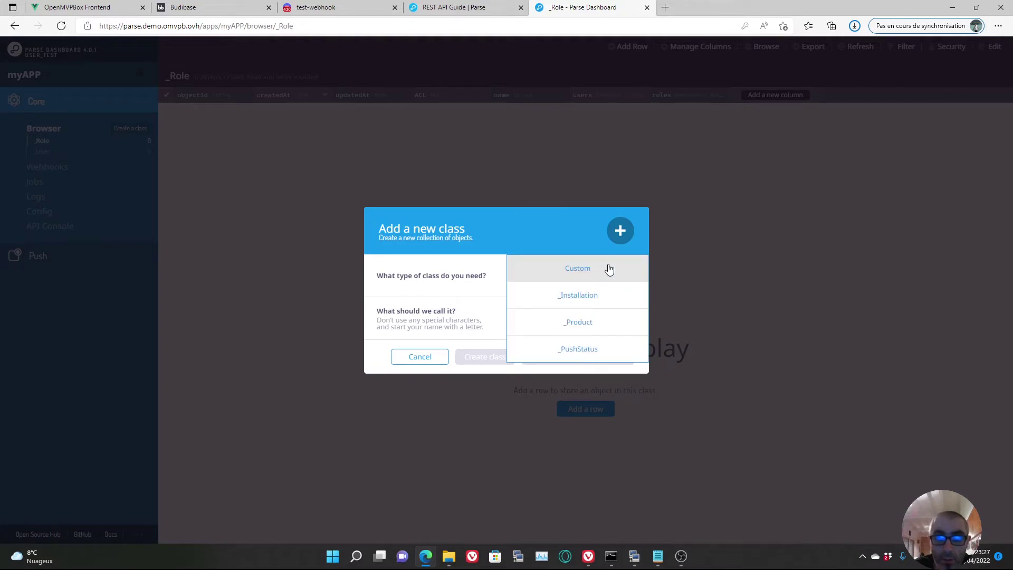
click(610, 269)
click(594, 322)
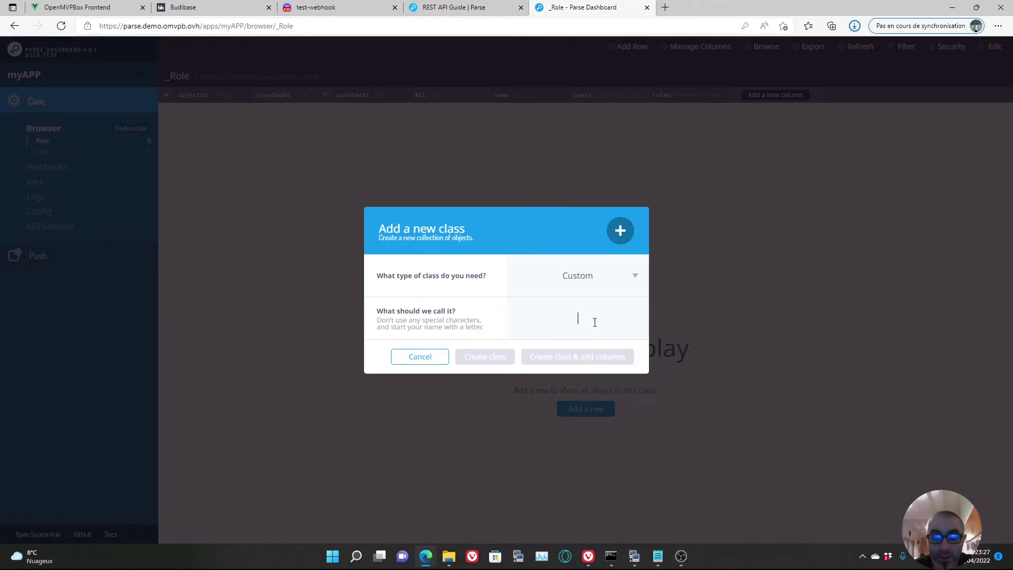
text(lo)
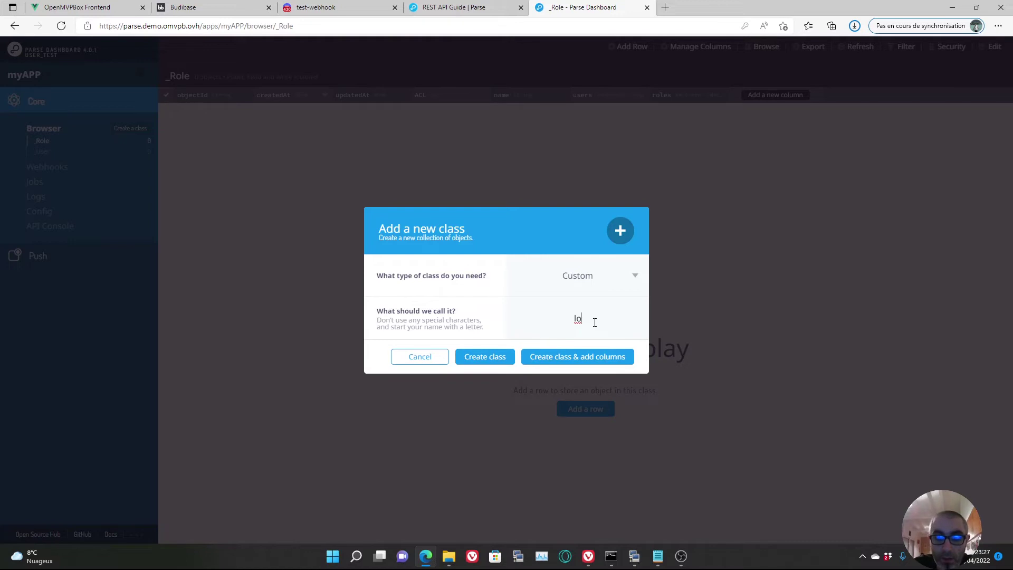
key(BackSpace)
key(BackSpace)
text(position)
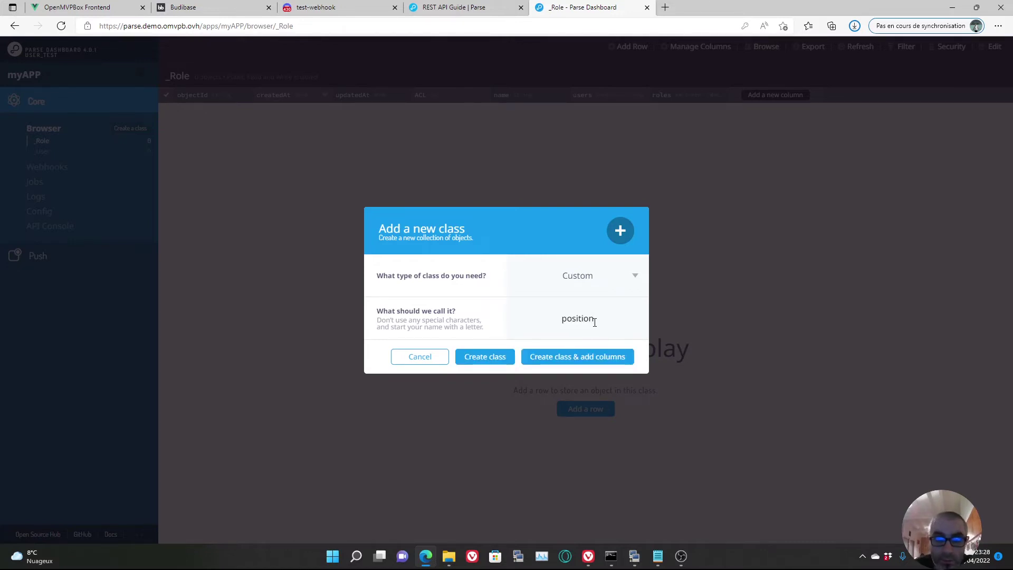
click(563, 359)
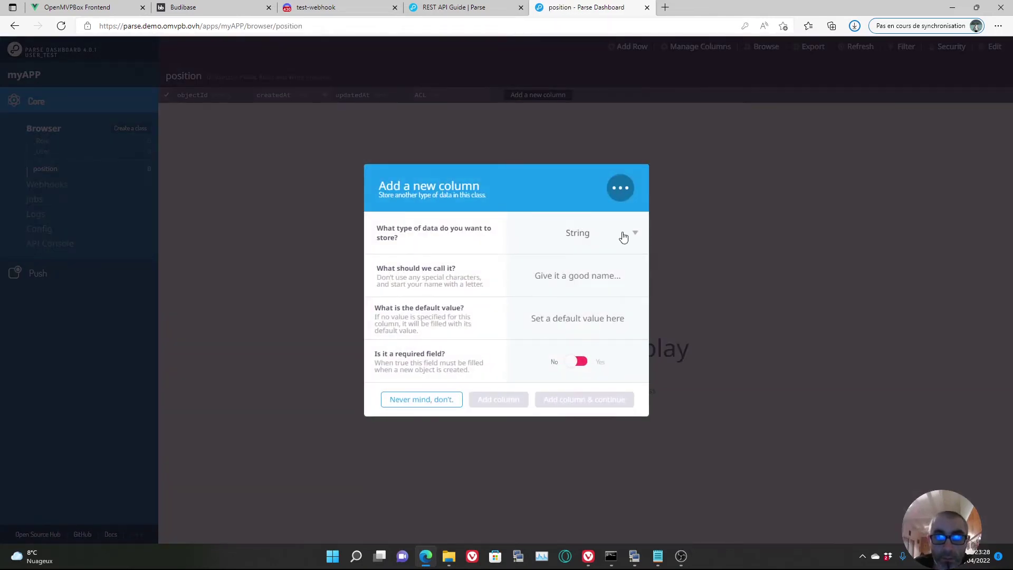
click(587, 275)
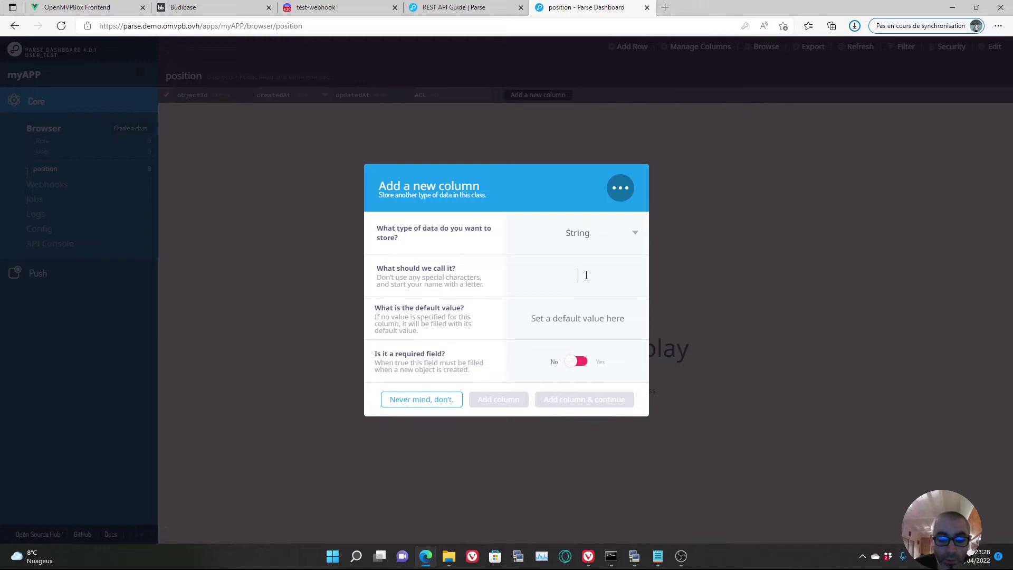
- Add the String column 'nom' to position, then bring up the data types for the next column
text(nom)
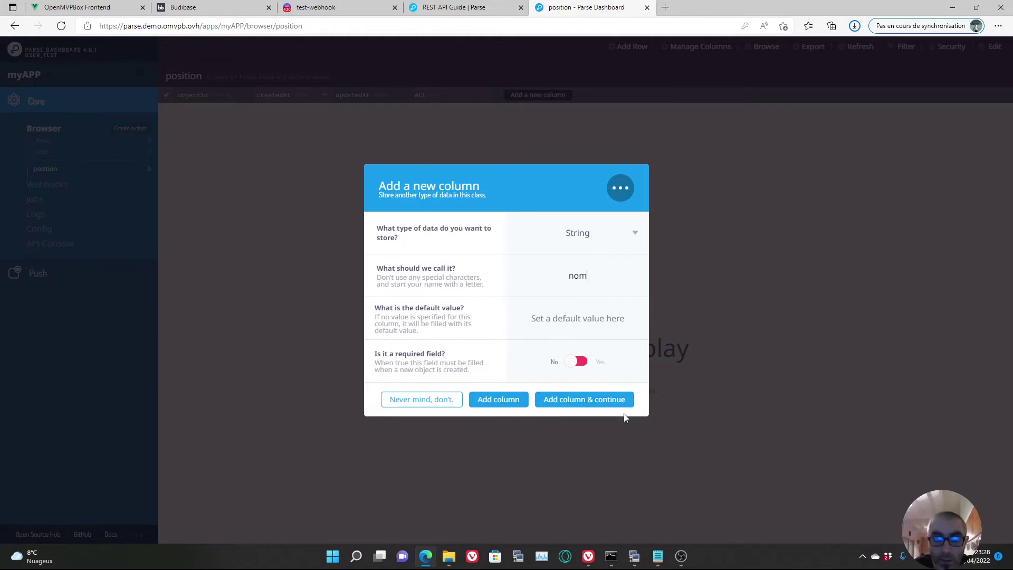
click(574, 407)
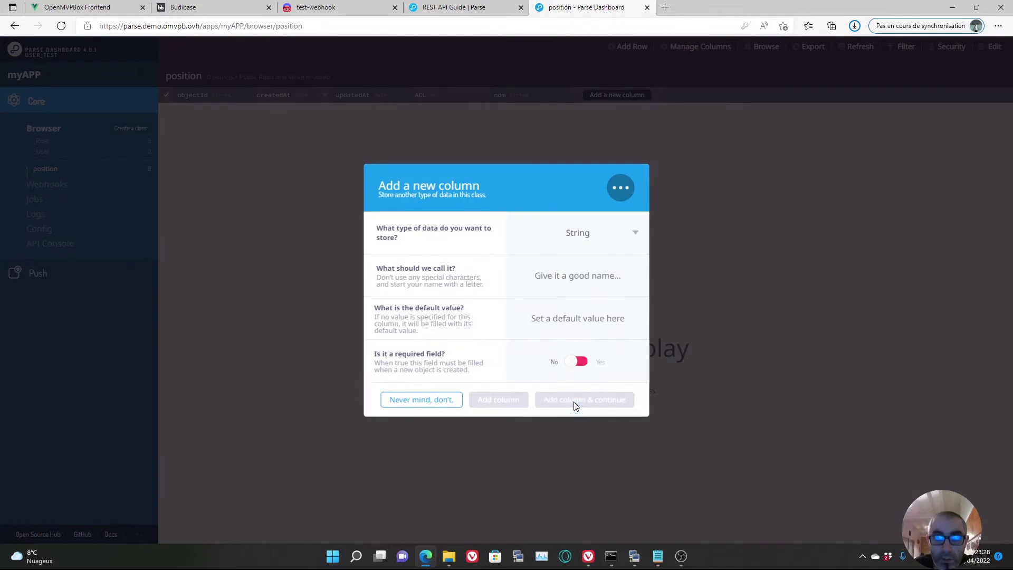
click(635, 233)
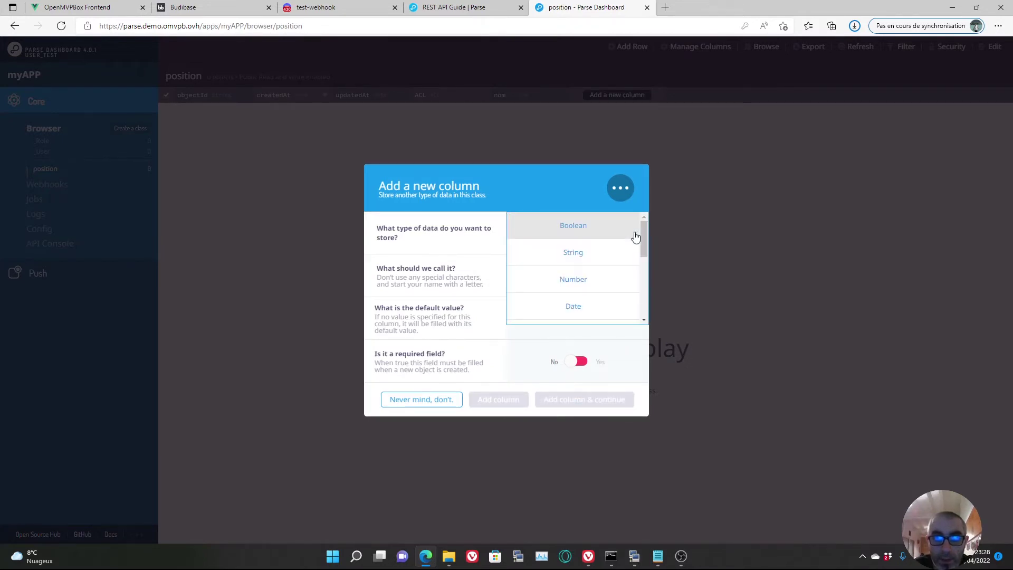
- Choose GeoPoint as the new column's type and enter 45 as its default value
scroll(600, 279, down, 1)
scroll(600, 279, up, 2)
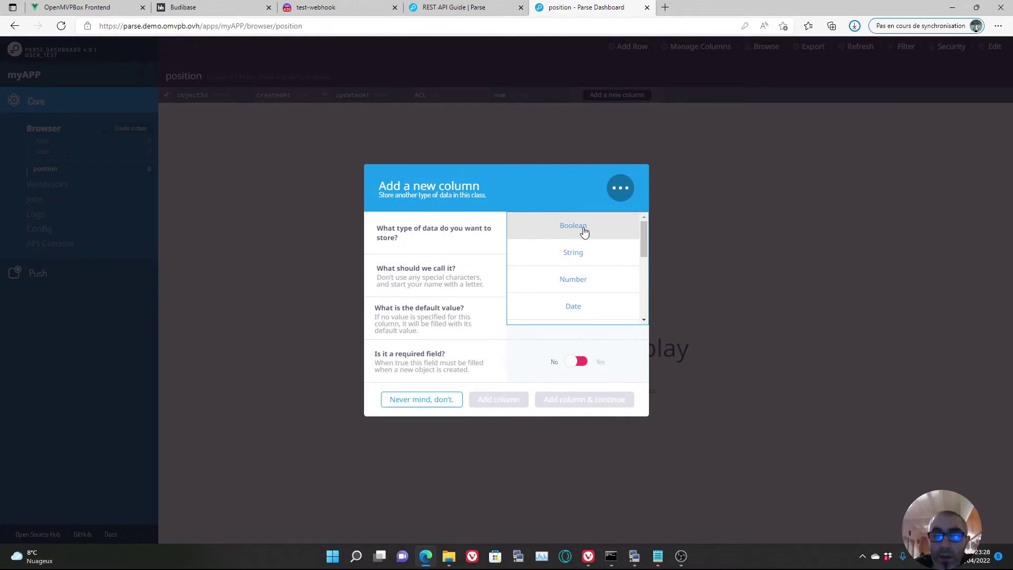
scroll(594, 273, down, 2)
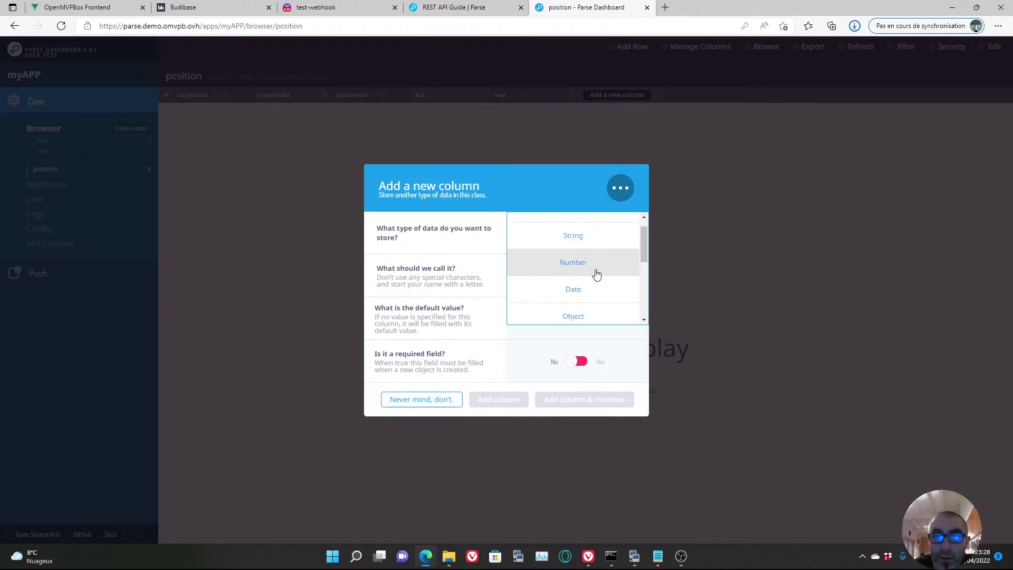
scroll(586, 264, down, 1)
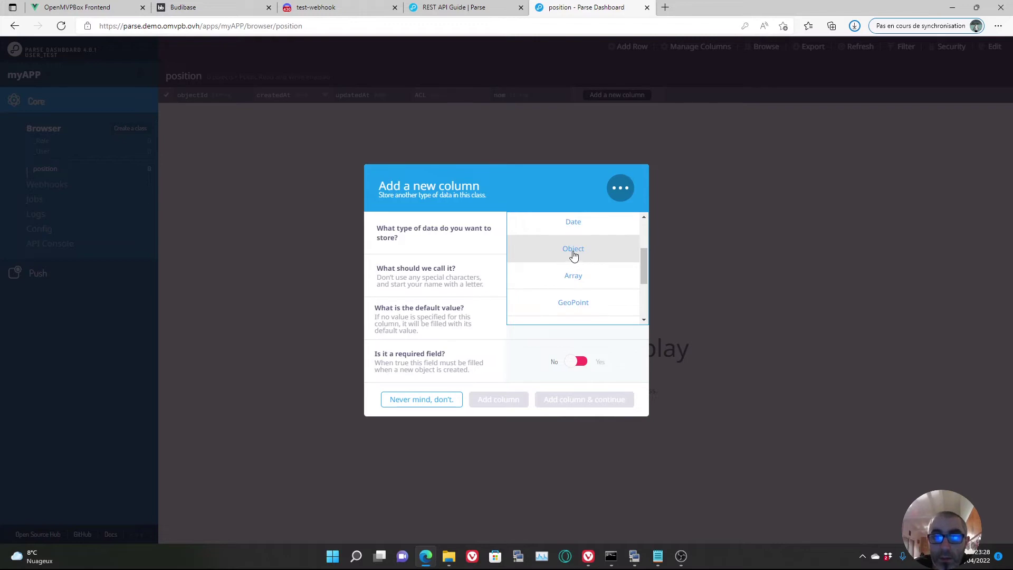
scroll(586, 274, down, 3)
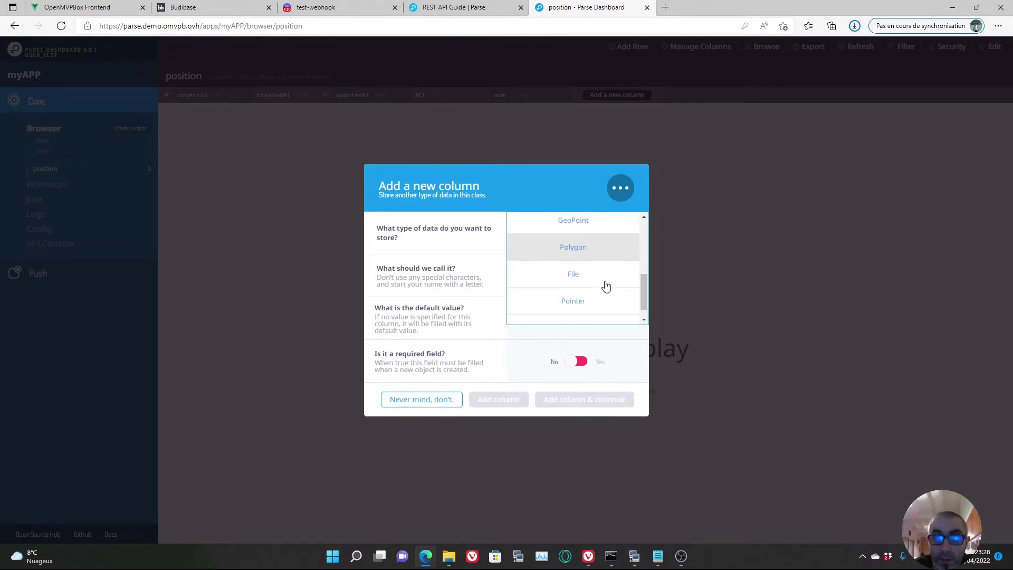
scroll(581, 273, down, 1)
scroll(602, 287, up, 2)
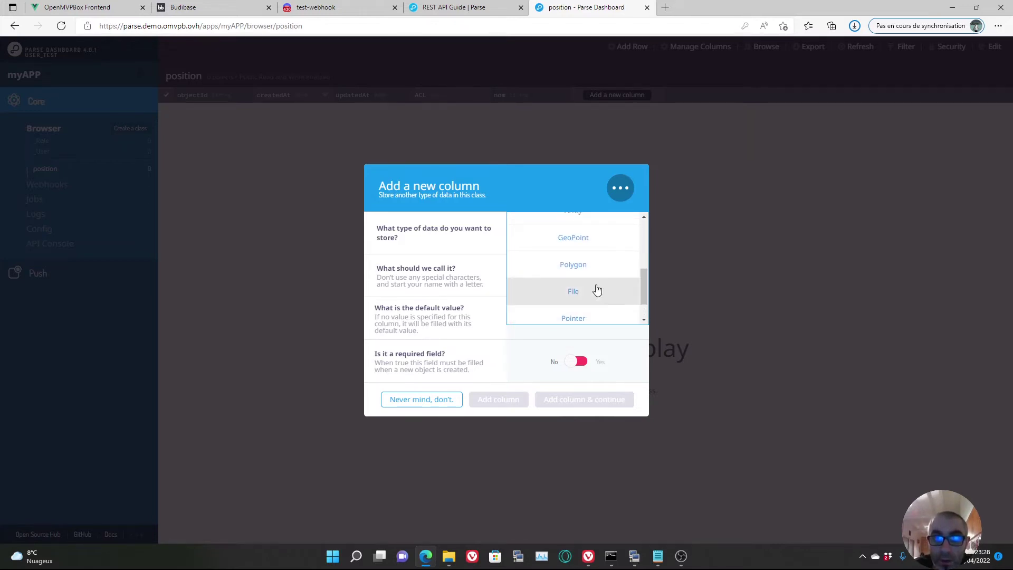
click(576, 261)
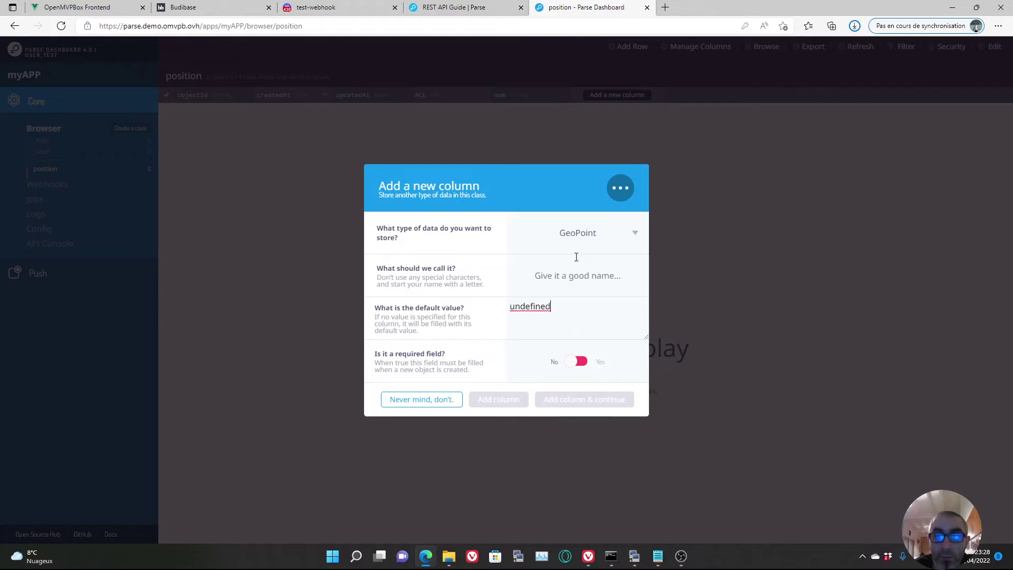
drag(549, 305, 474, 304)
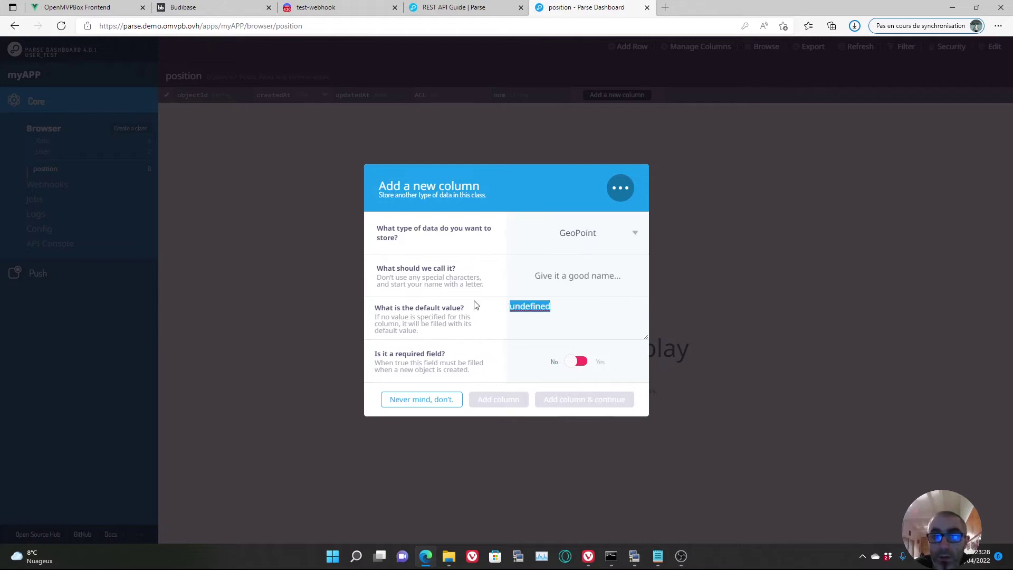
text(45)
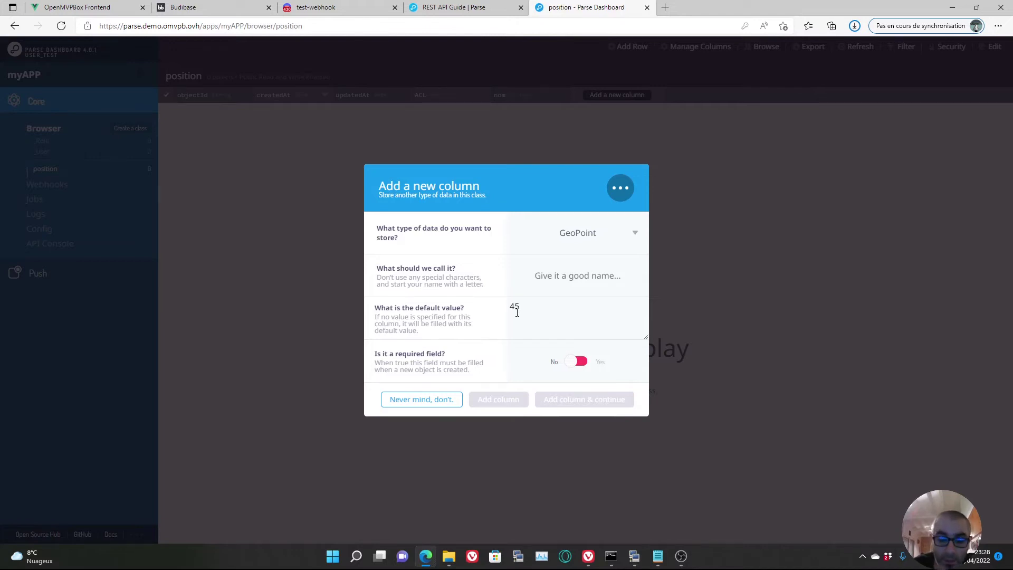
drag(530, 311, 492, 313)
text(45)
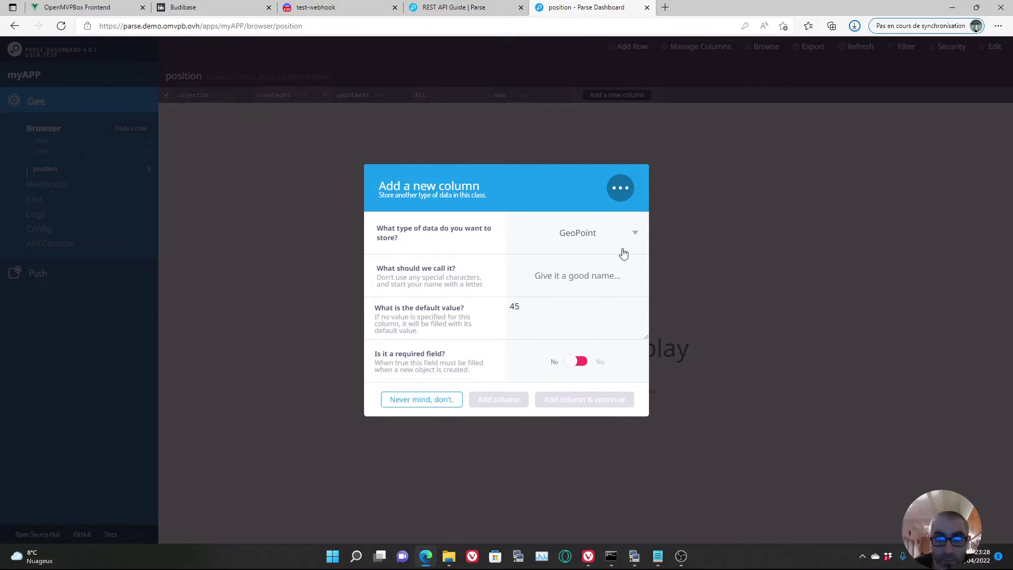
- Name the GeoPoint column 'location', settle its default value on 45, and add it
click(574, 278)
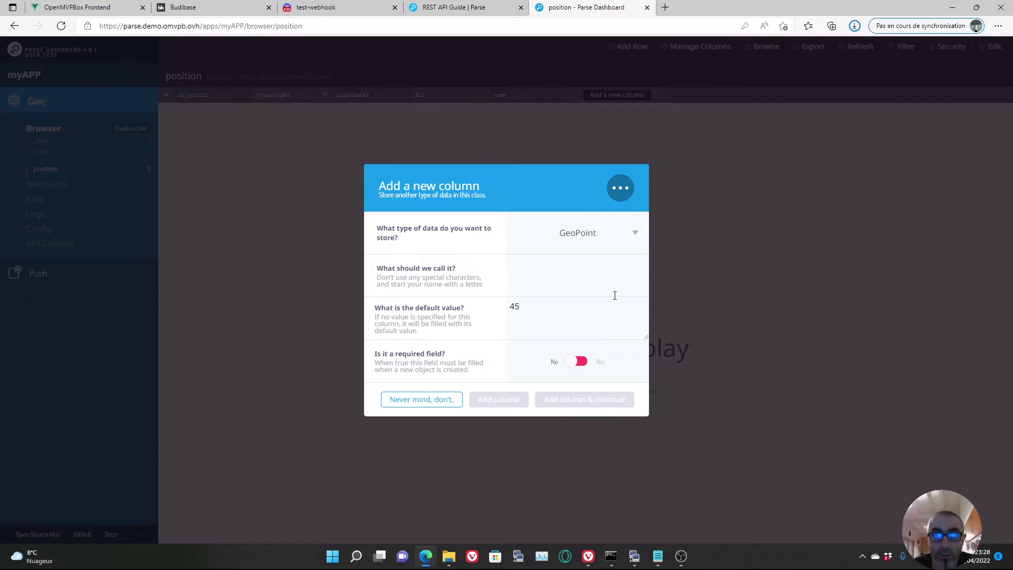
text(loc)
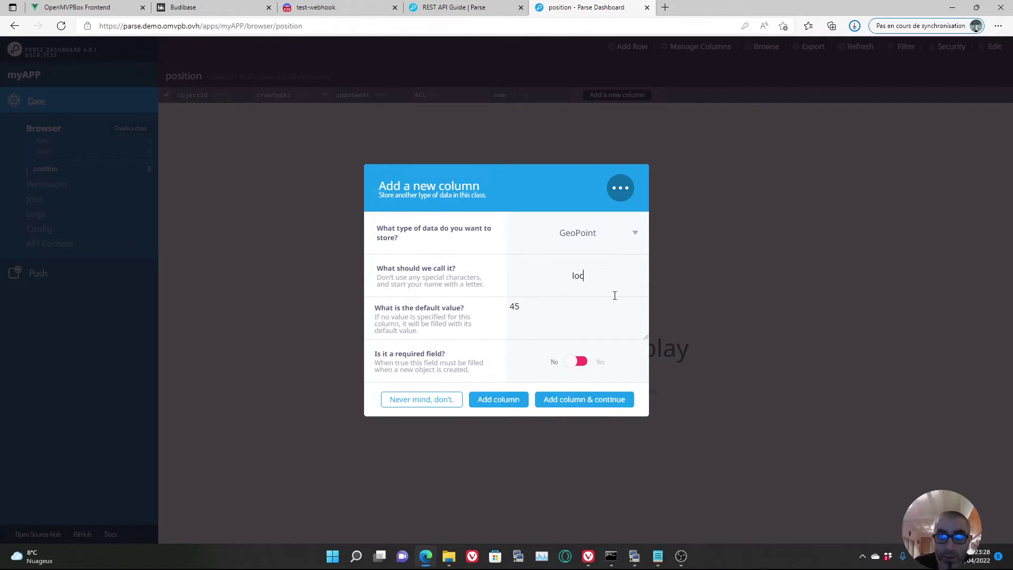
text(ation)
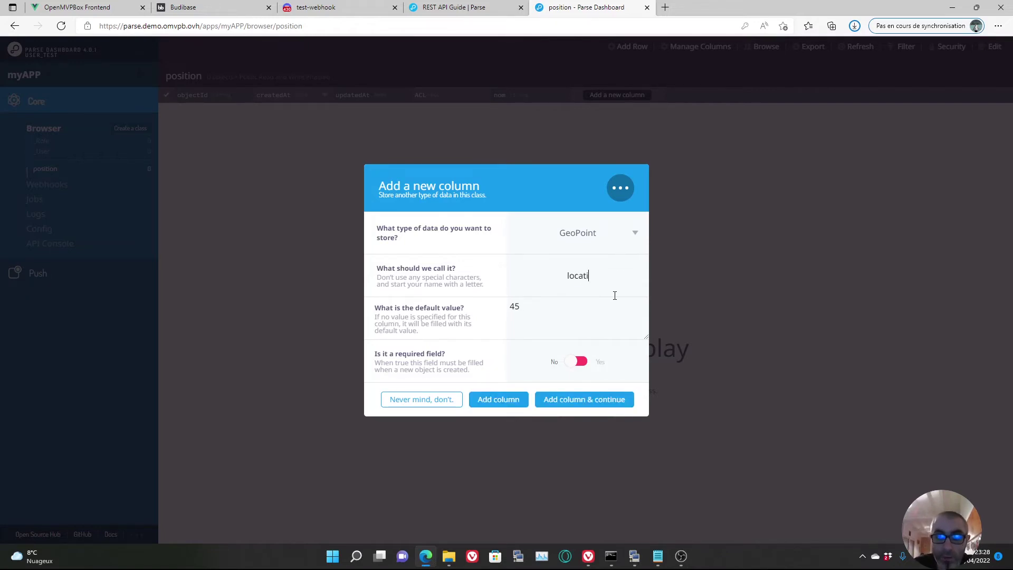
click(544, 308)
text(45,)
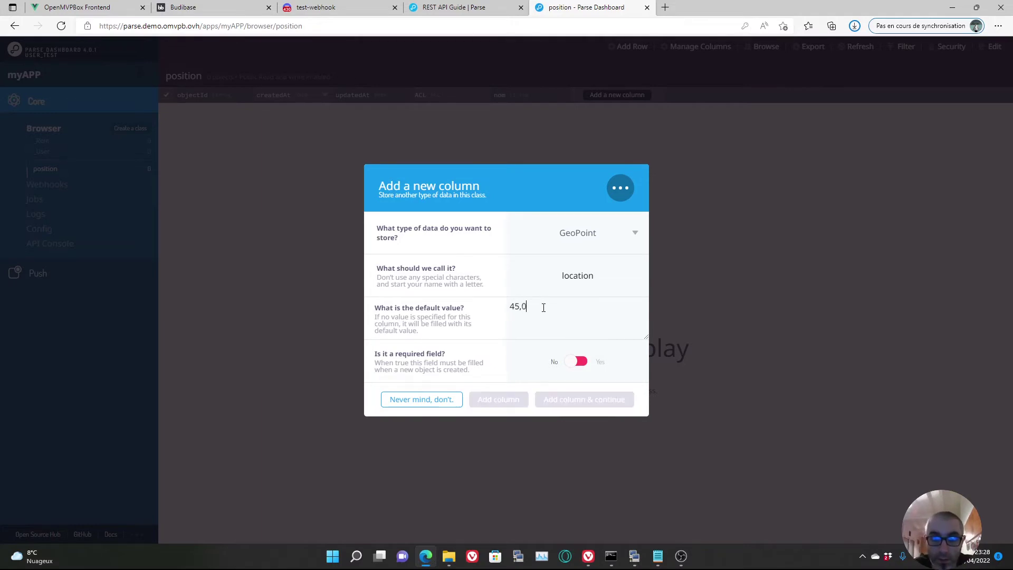
key(BackSpace)
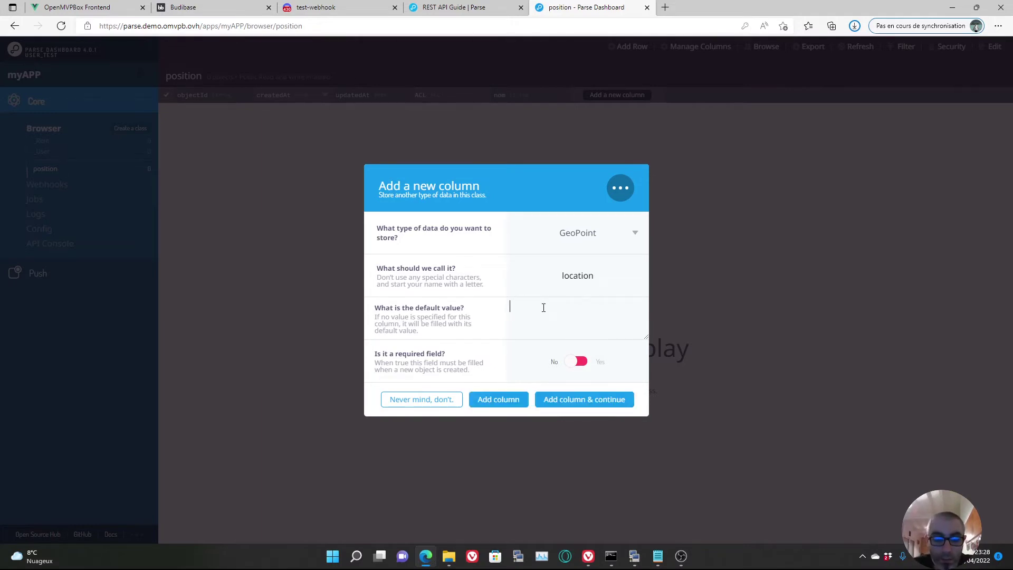
text((45,0)
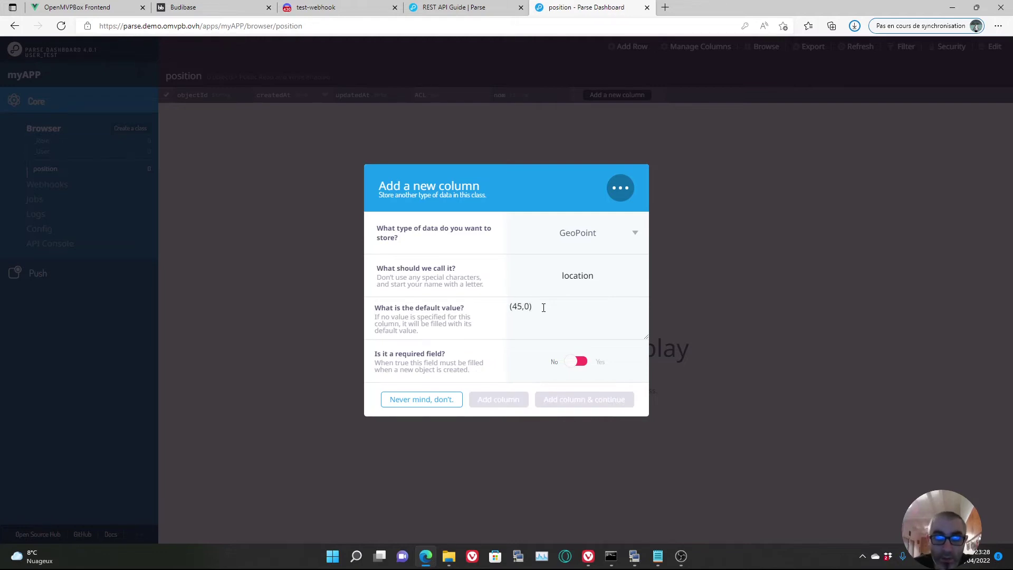
key(BackSpace)
key(BackSpace)
key(BackSpace)
key(BackSpace)
key(BackSpace)
text(45)
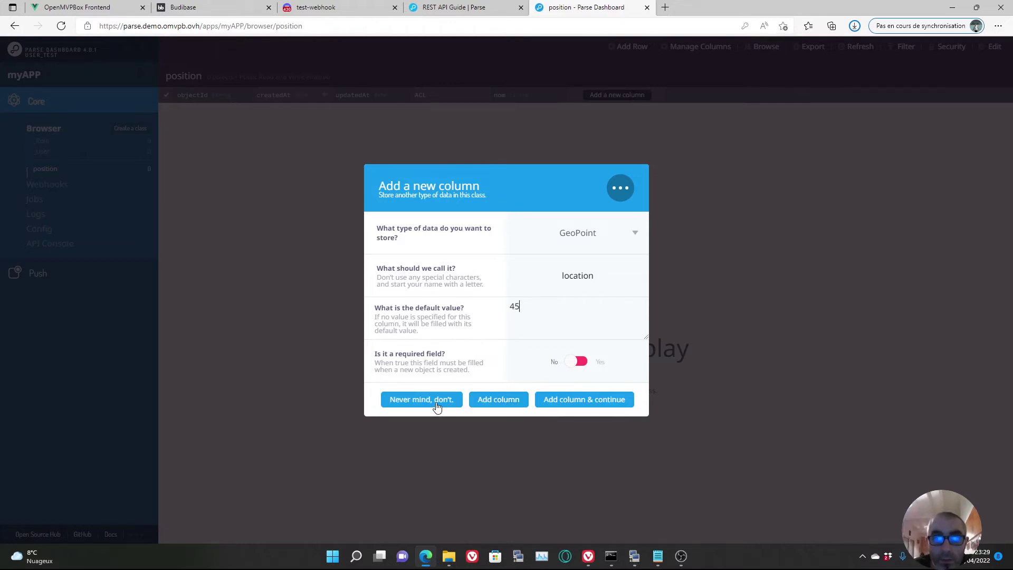
click(502, 407)
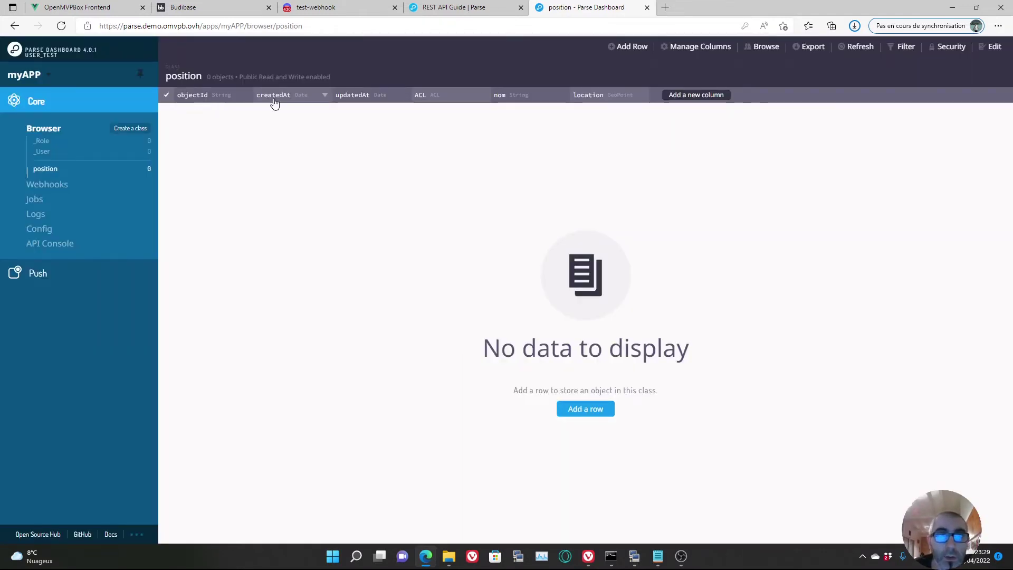
- Refresh the position class, cancel the reopened new-column form, and add a blank row
click(53, 170)
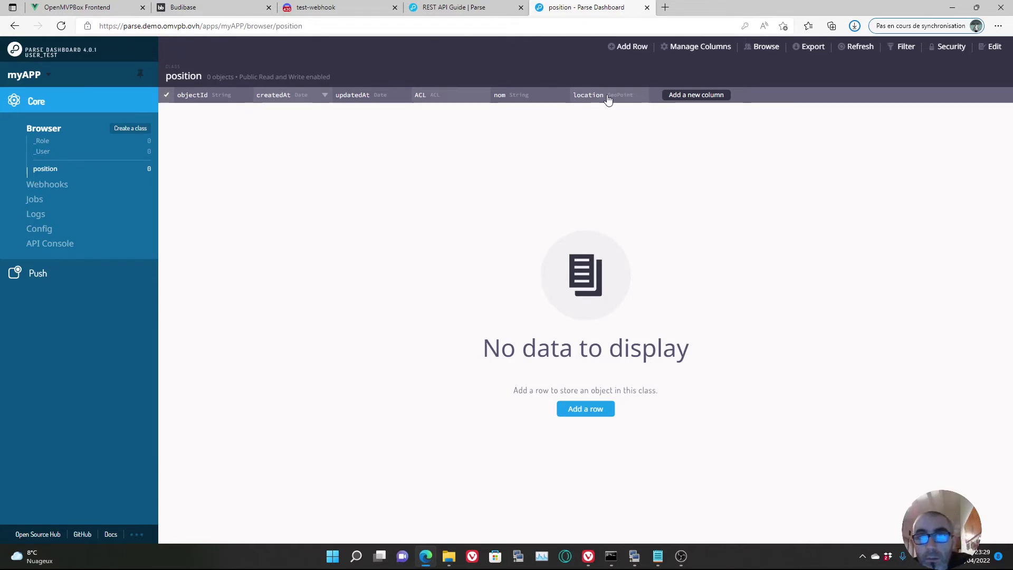
click(693, 96)
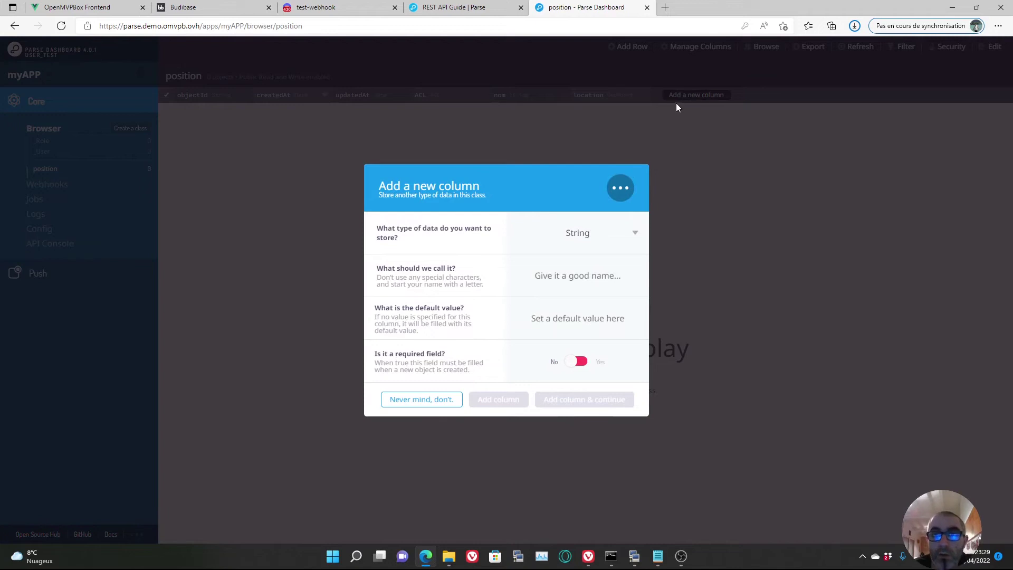
click(432, 399)
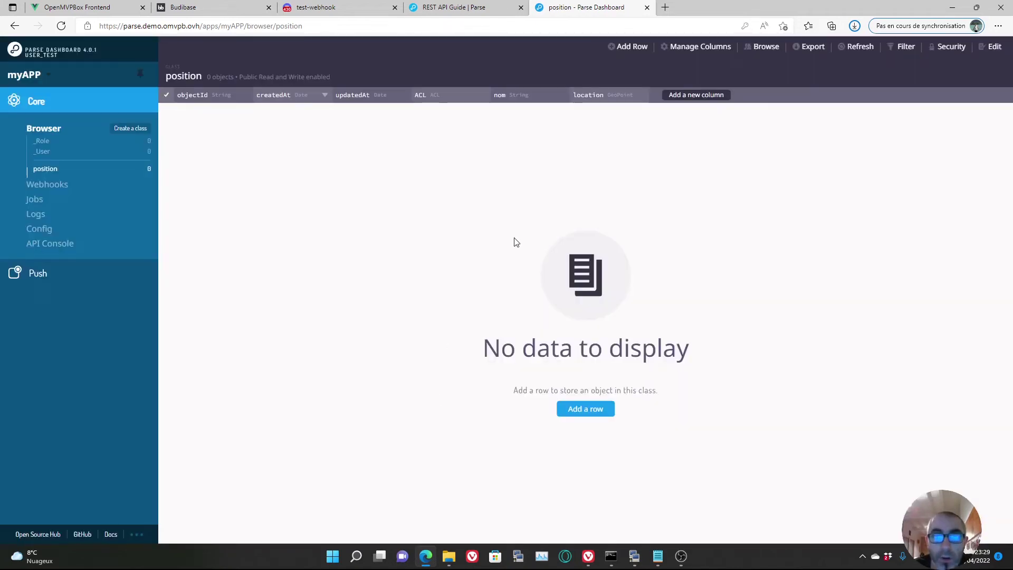
click(587, 411)
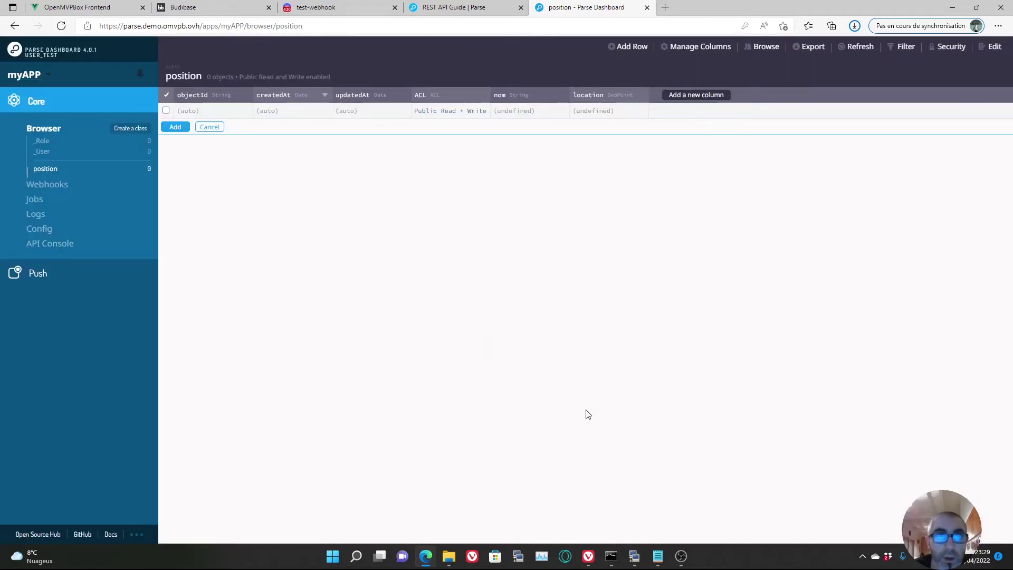
- Fill the new row with nom 'test' and location (45, 5), then save it
double_click(515, 111)
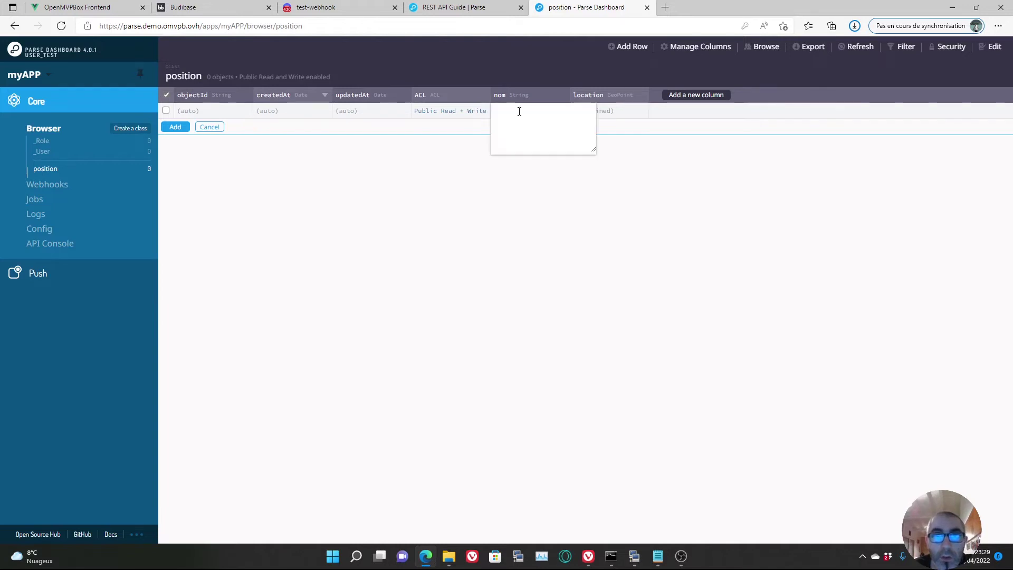
key(Return)
double_click(605, 110)
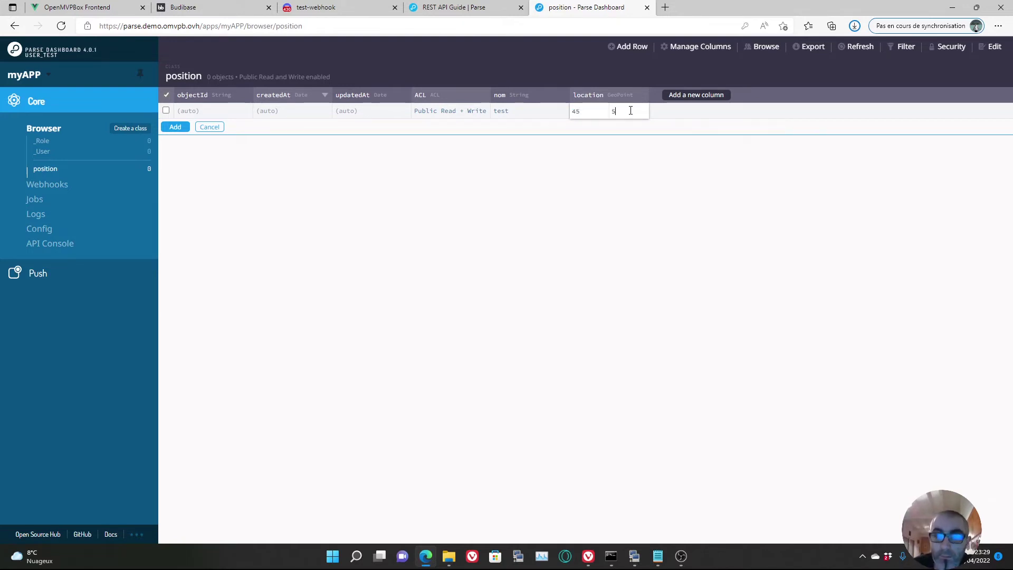
click(542, 207)
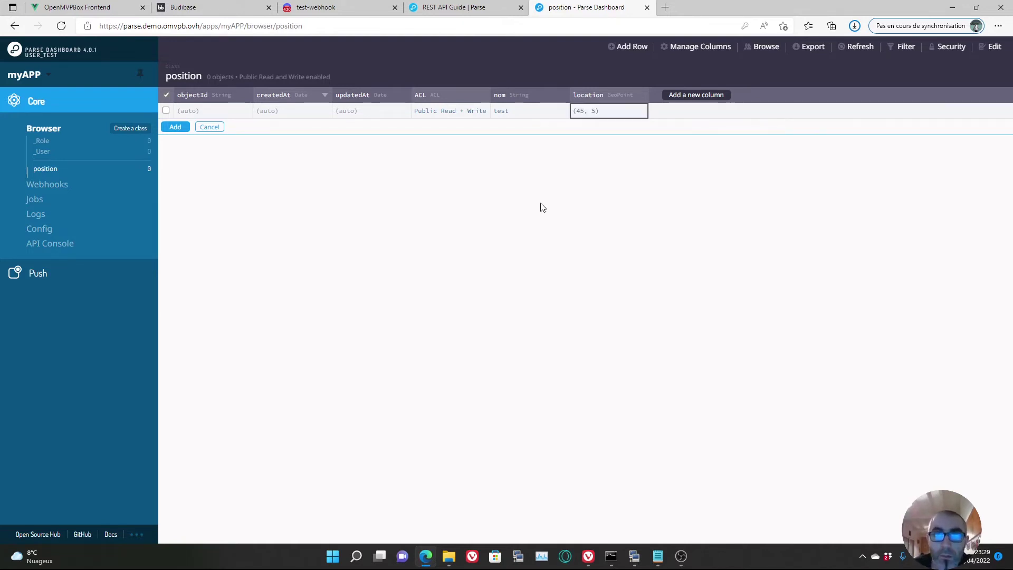
click(174, 127)
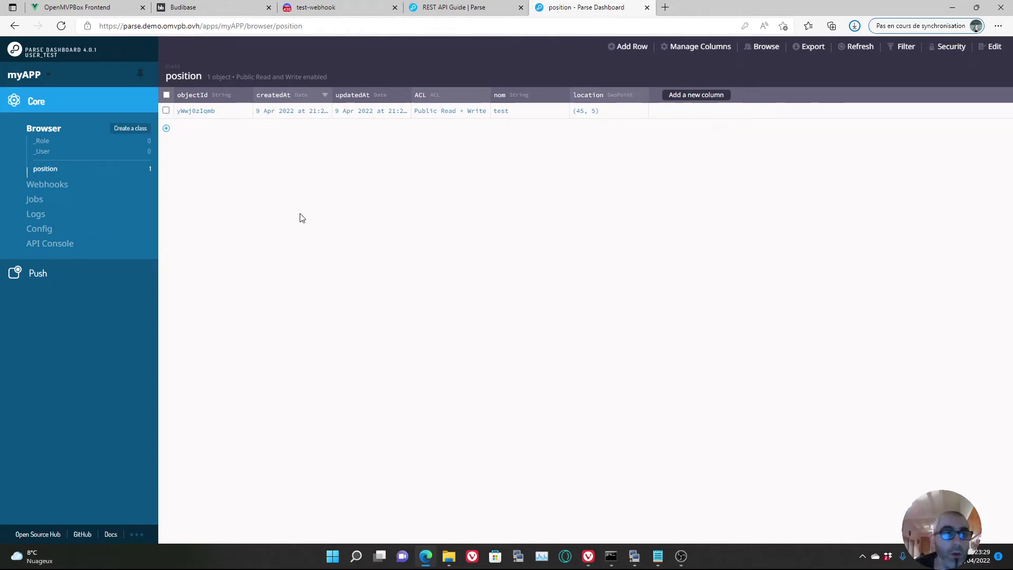
- In the API console, run a GET query on the classes/position endpoint
click(57, 248)
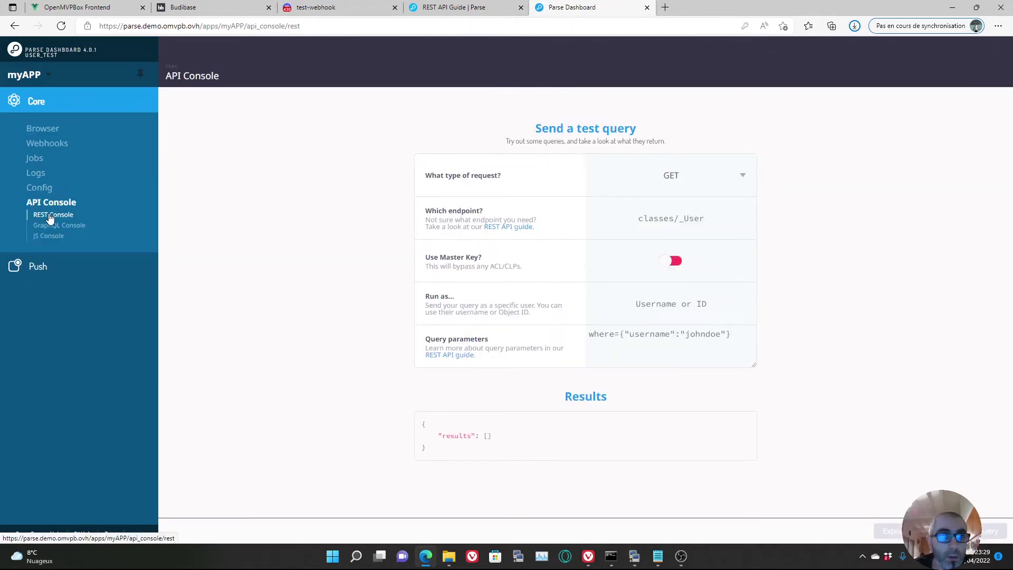
click(716, 219)
key(ctrl+a)
key(BackSpace)
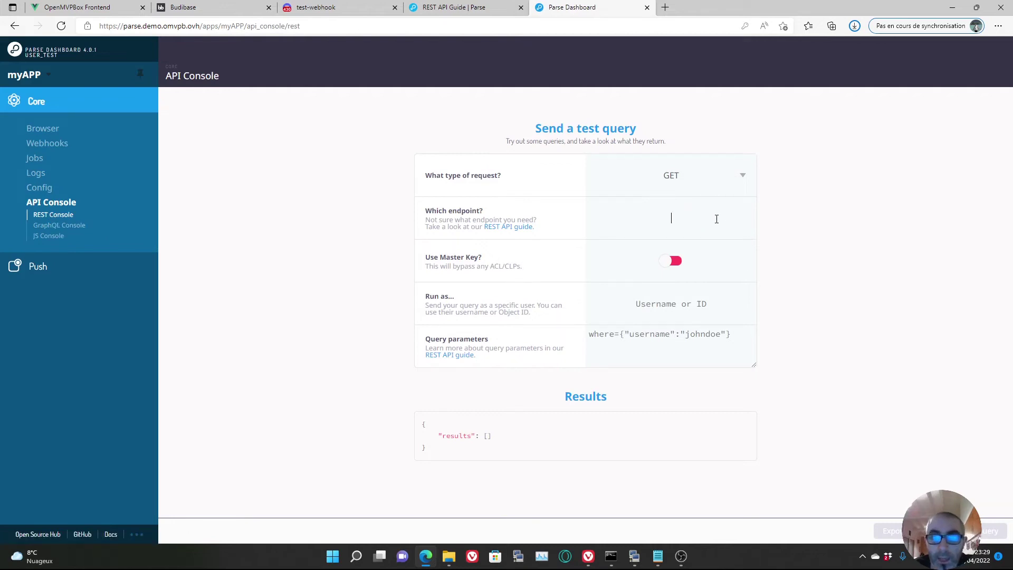
text(cla)
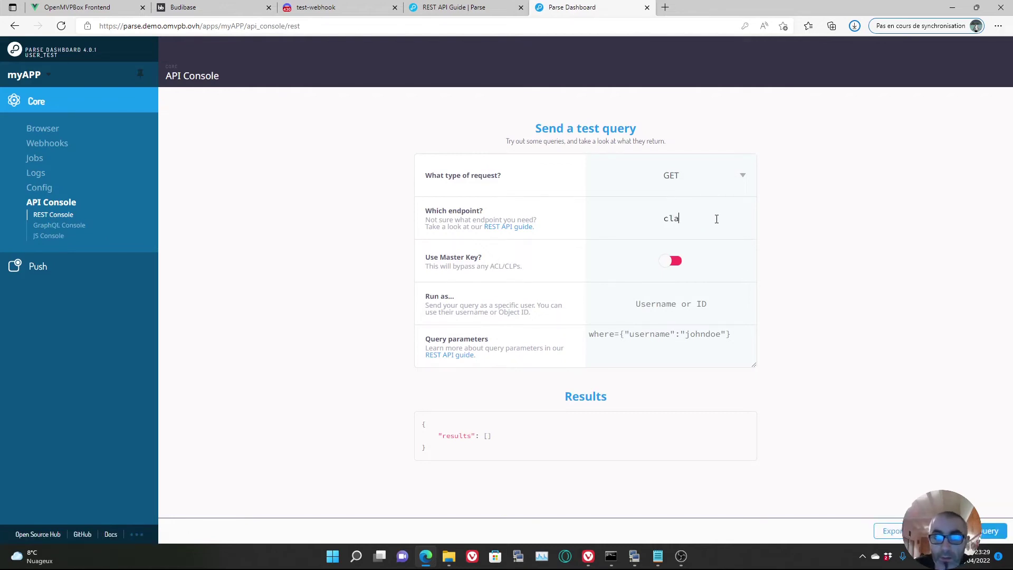
text(sses/)
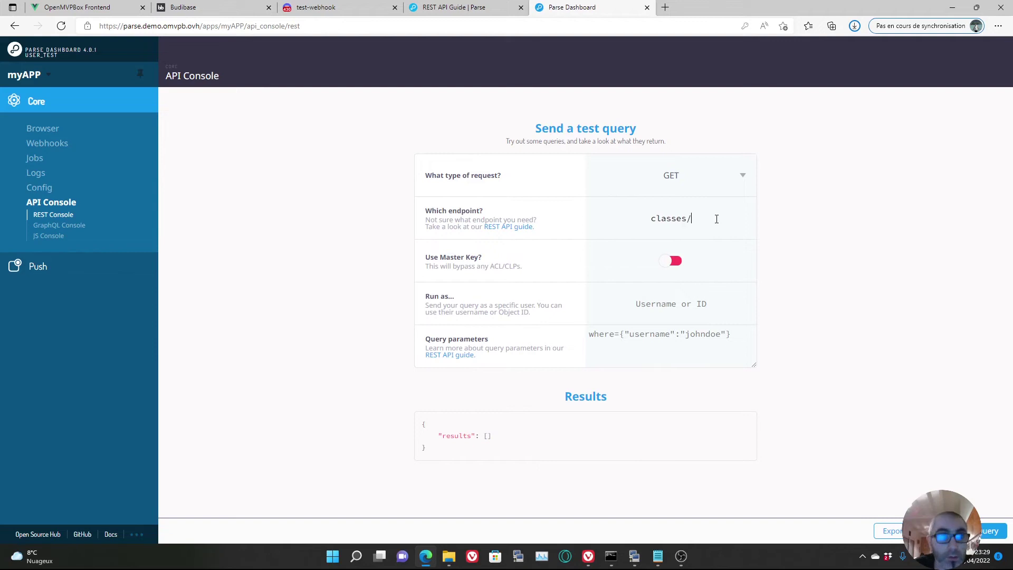
text(position)
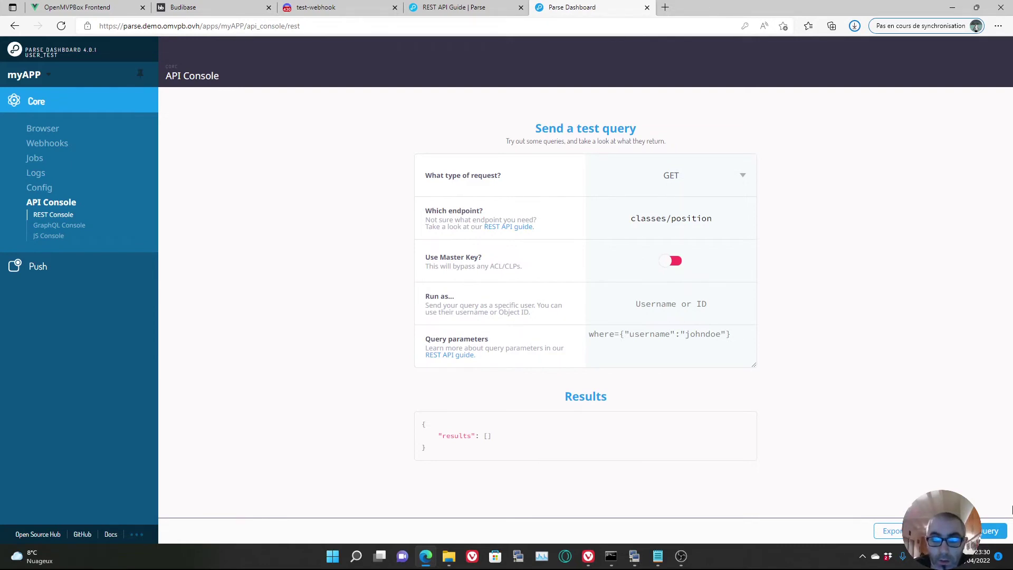
click(990, 531)
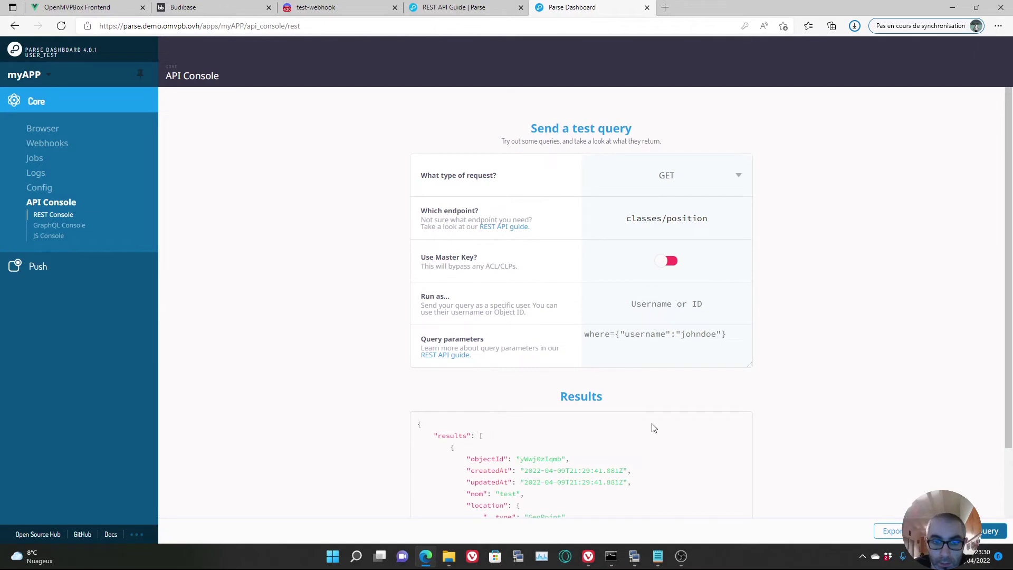
- Inspect the returned location object, then visit the class browser and return to the REST console
scroll(656, 427, down, 2)
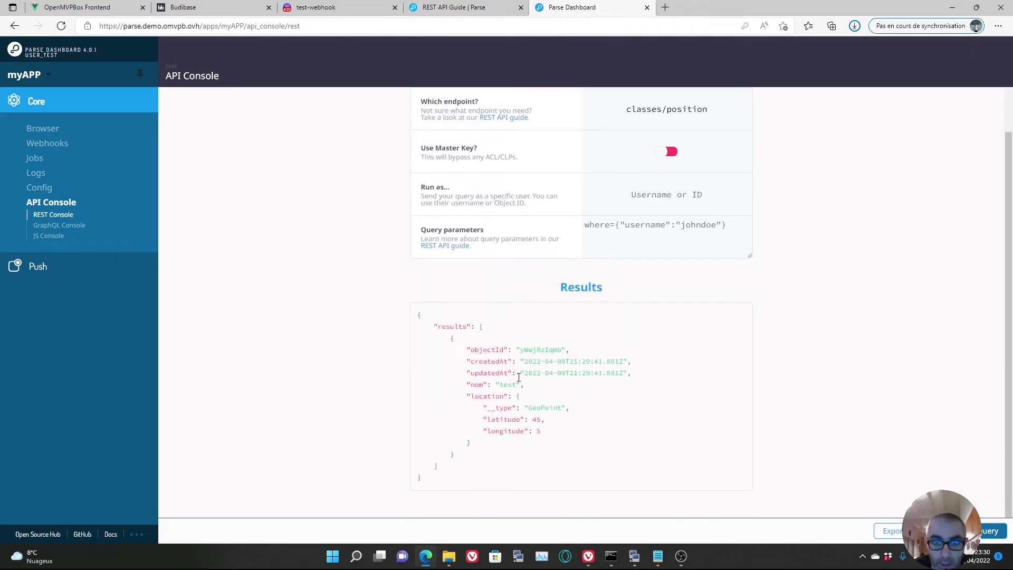
drag(465, 395, 566, 444)
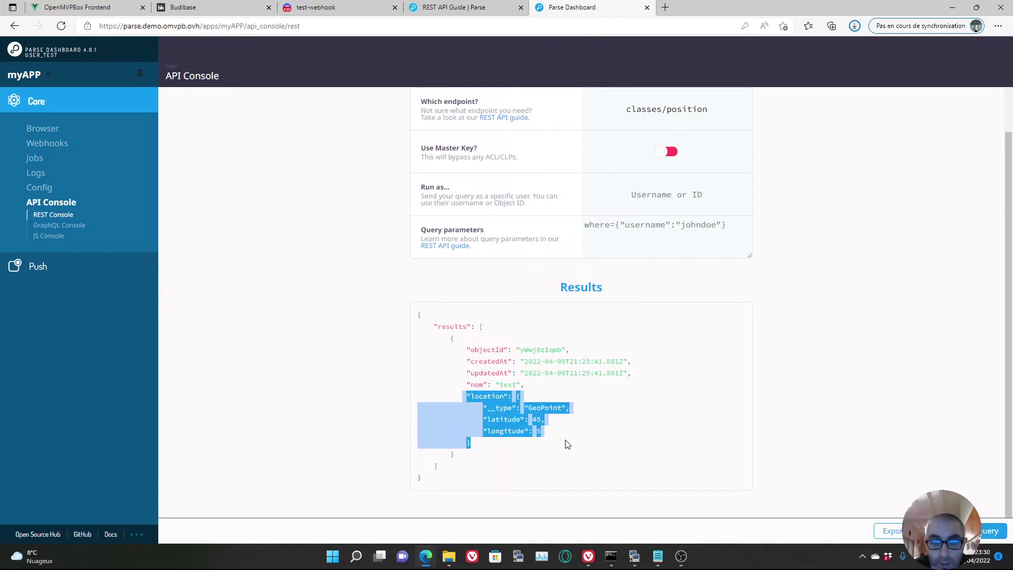
click(608, 376)
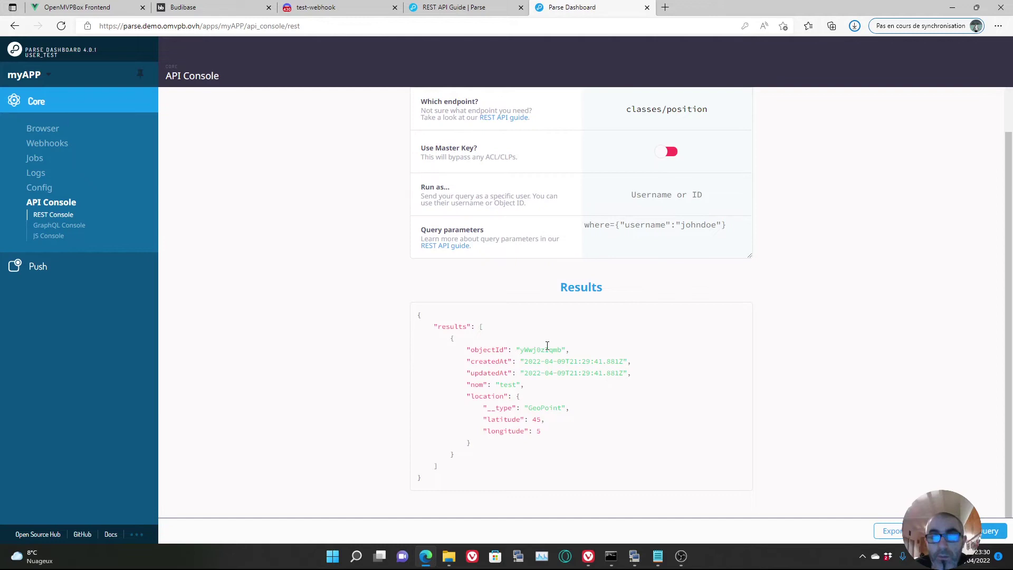
scroll(660, 373, up, 3)
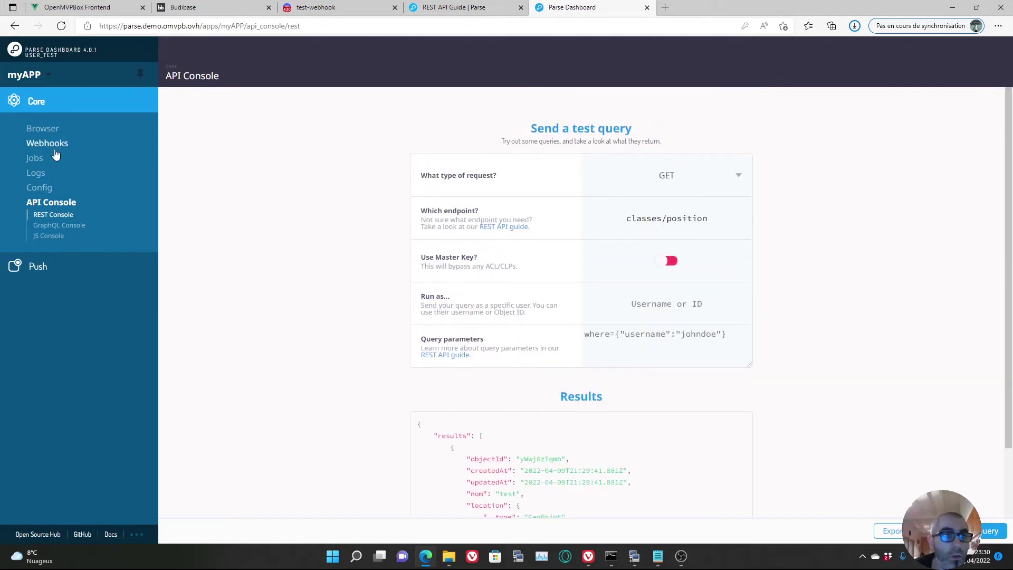
click(47, 131)
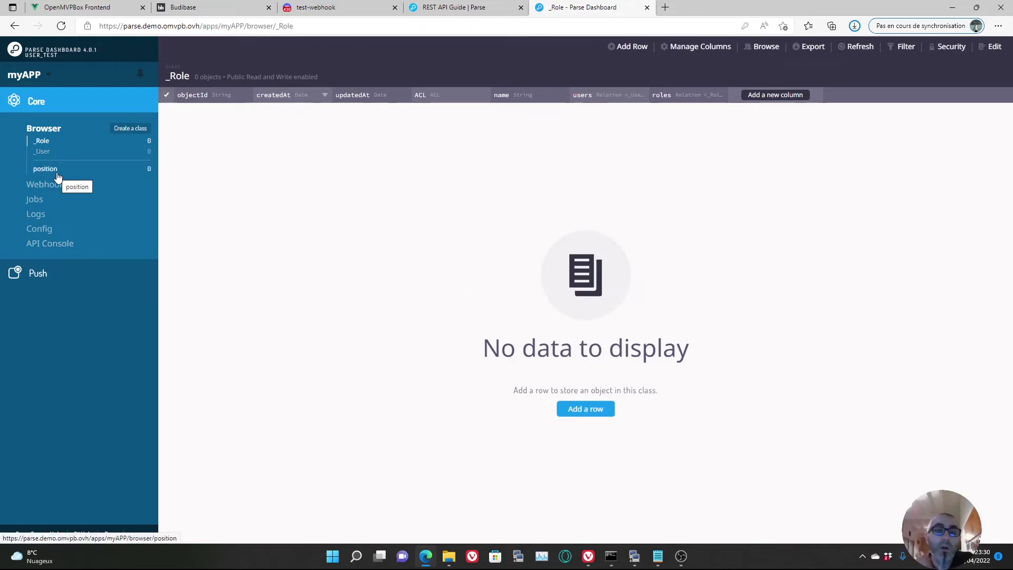
click(60, 246)
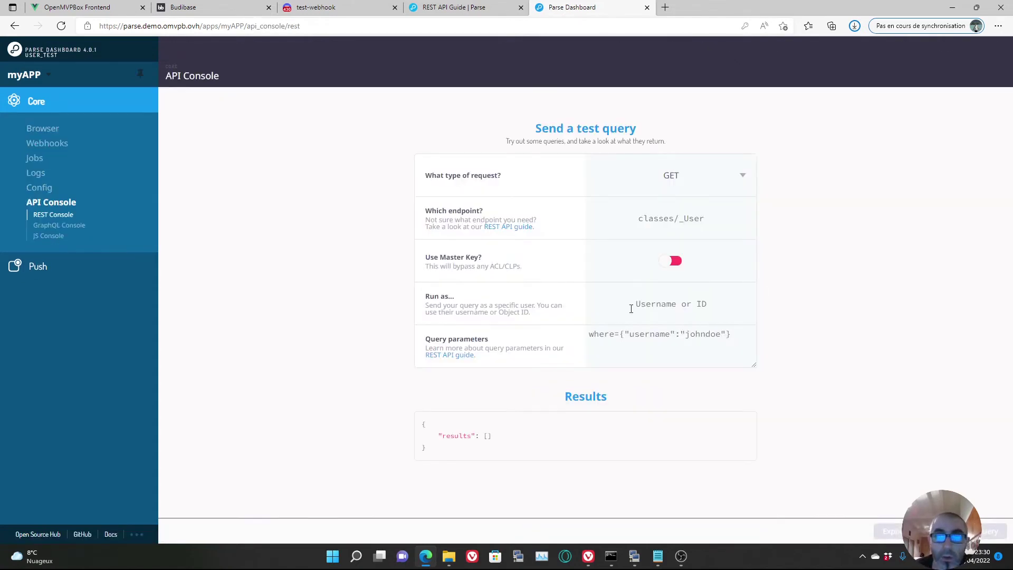
mouse_move(669, 560)
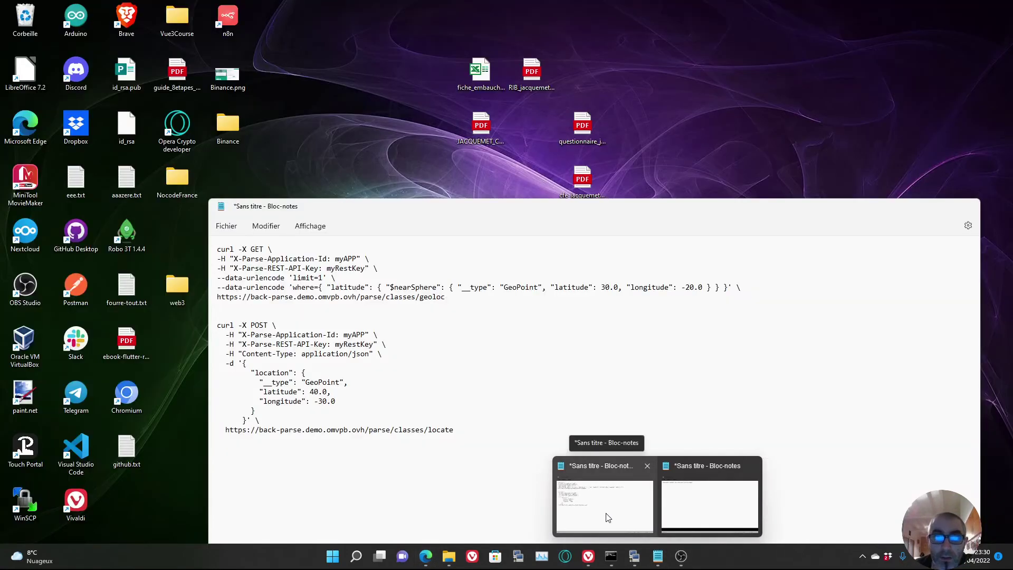
- Review the POST and GET curl commands in Notepad, then move the notes aside and switch to Budibase
click(607, 518)
drag(491, 217, 459, 112)
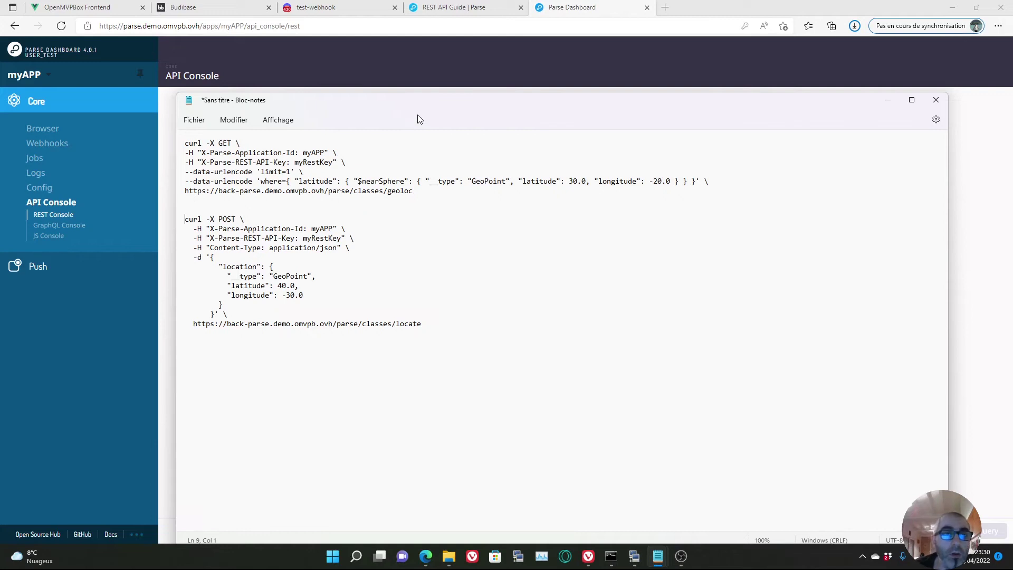
drag(438, 324, 180, 222)
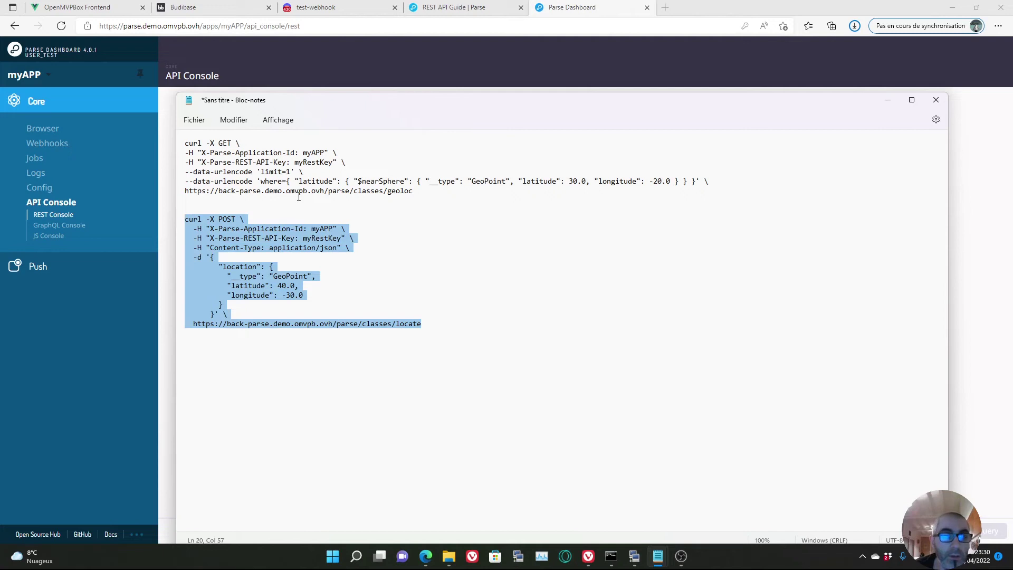
drag(438, 191, 181, 143)
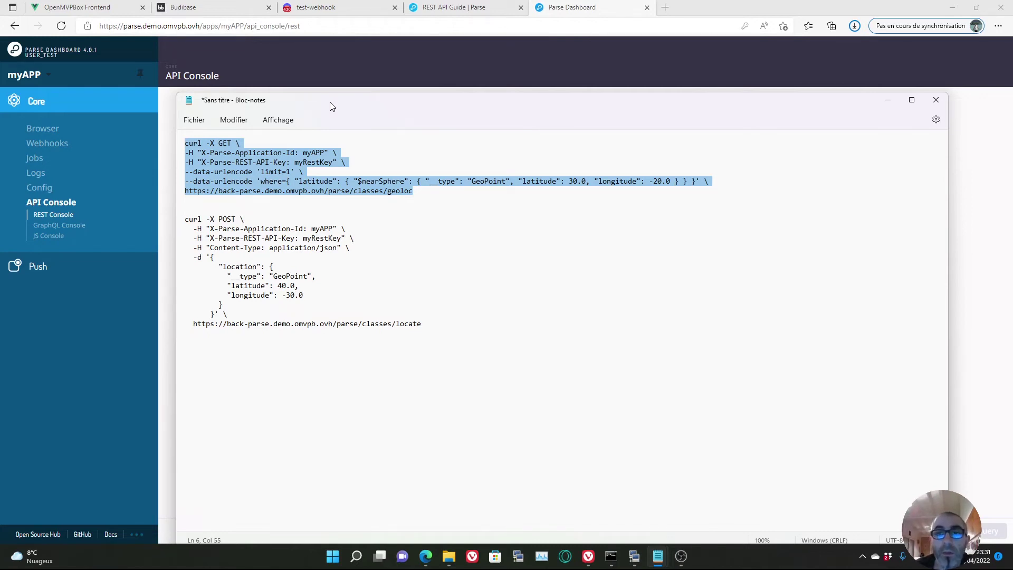
drag(331, 102, 880, 61)
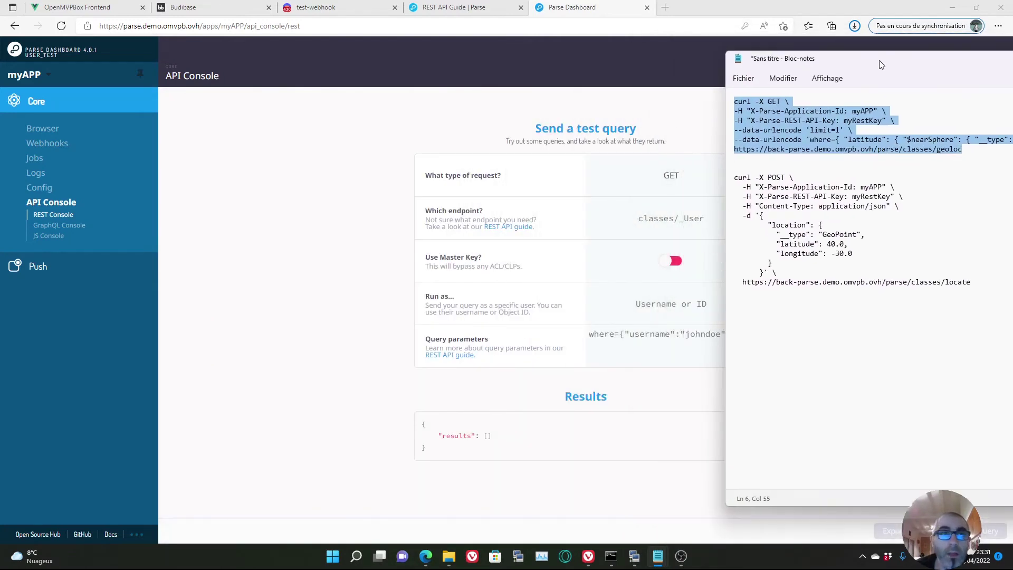
click(182, 8)
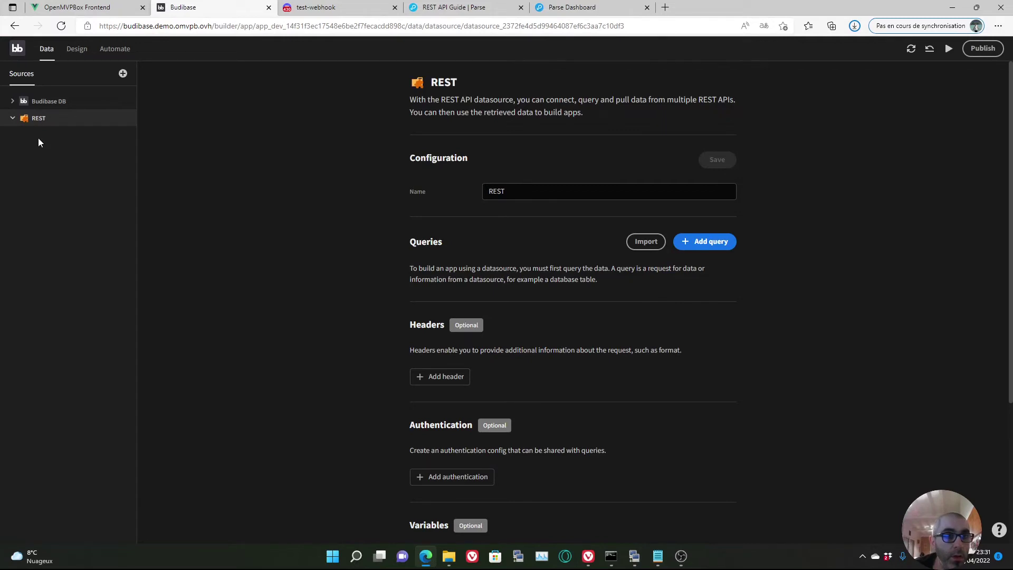
- Rename the REST datasource to 'REST-PARSE' and start a new query on it
click(12, 119)
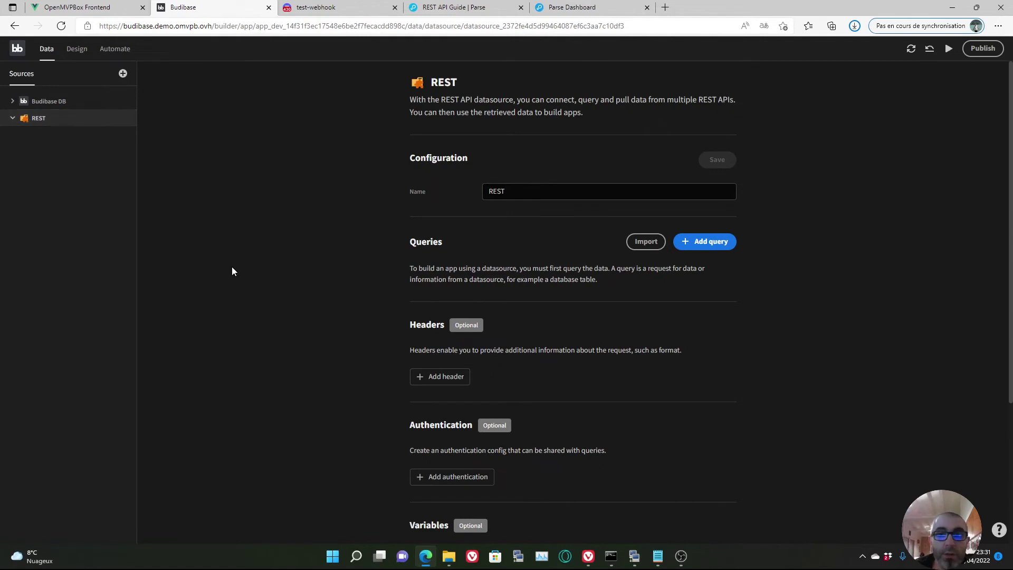
drag(547, 192, 448, 193)
text(REST-PARSE)
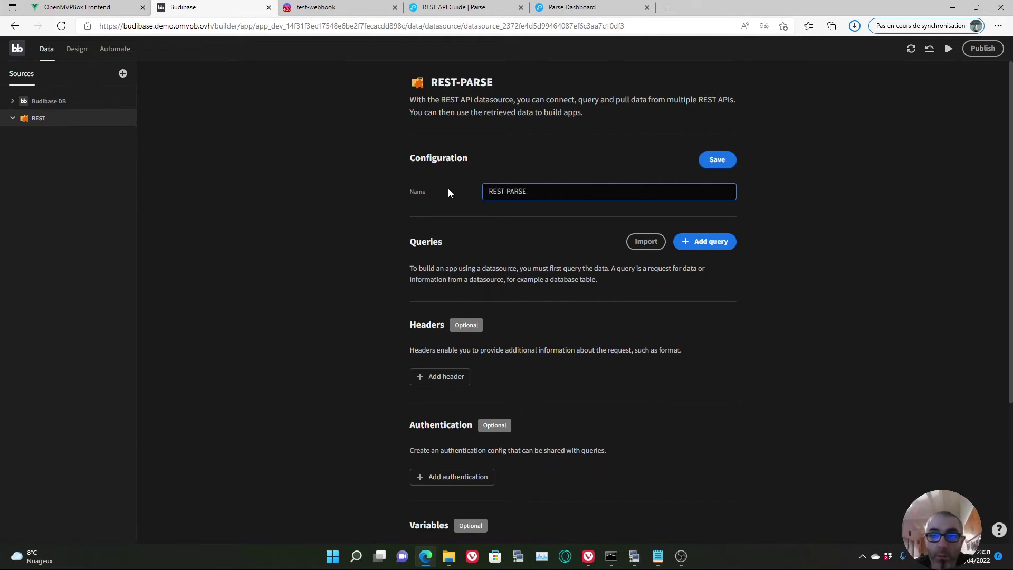
click(710, 243)
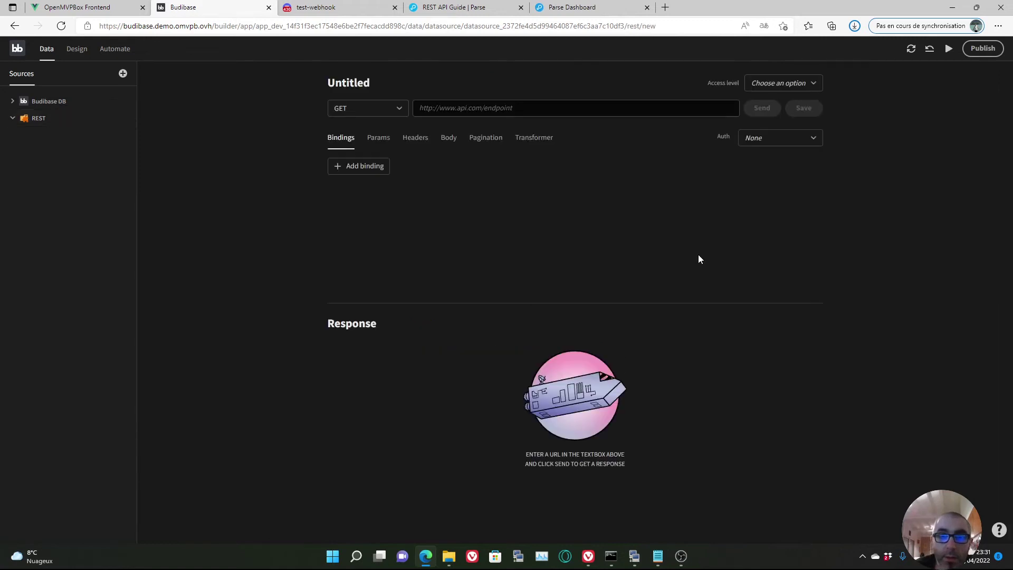
- Paste the Parse classes base URL from the curl notes into the new query's URL field
mouse_move(639, 564)
click(567, 489)
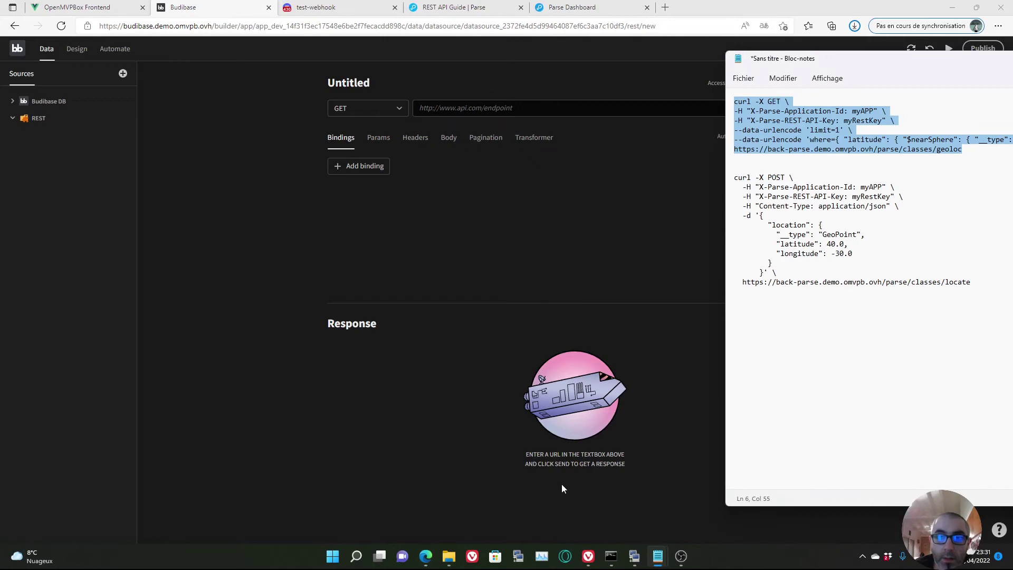
drag(840, 59, 578, 125)
click(627, 253)
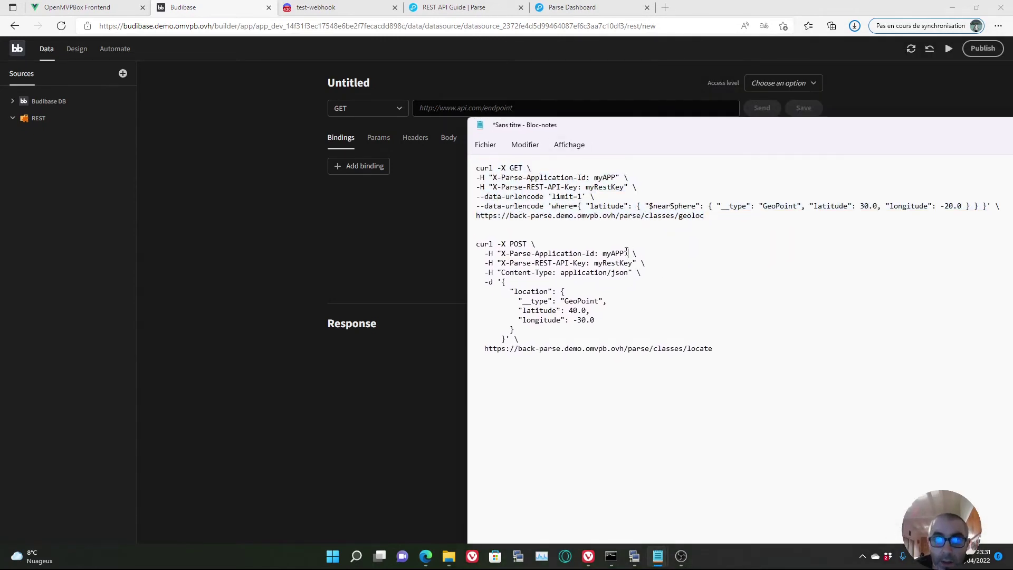
drag(678, 215, 469, 219)
right_click(503, 219)
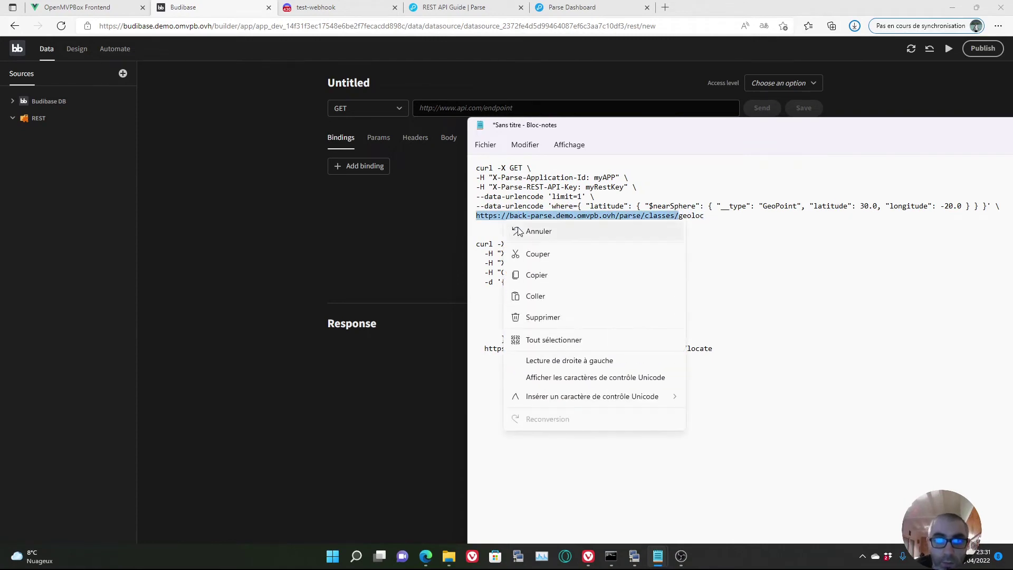
click(561, 275)
click(455, 109)
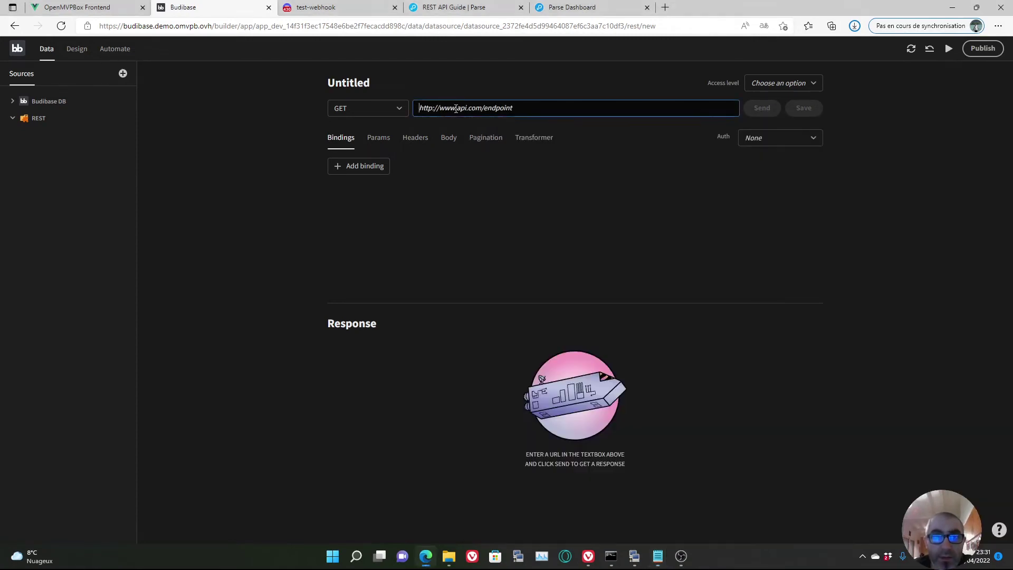
key(ctrl+v)
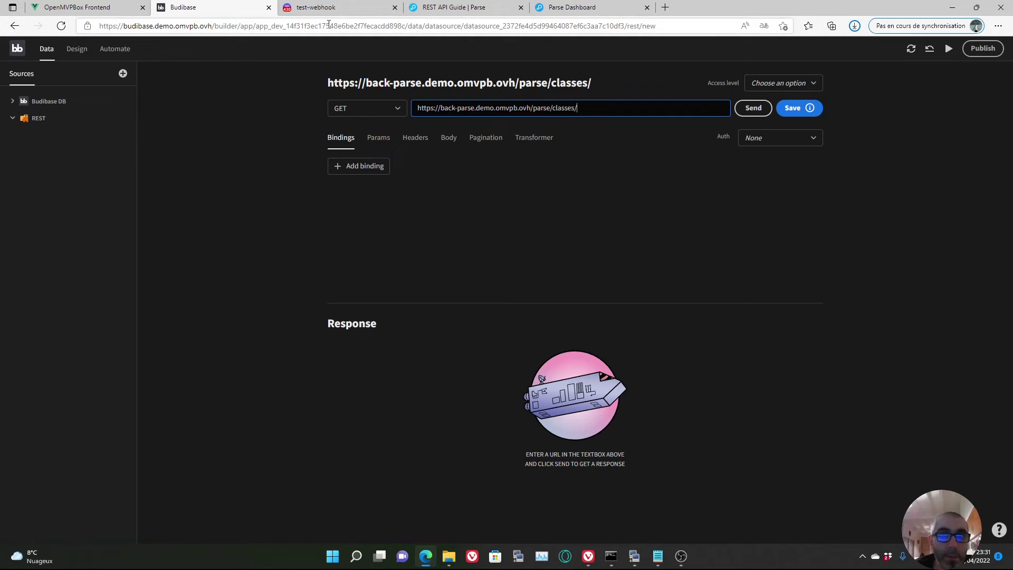
click(559, 8)
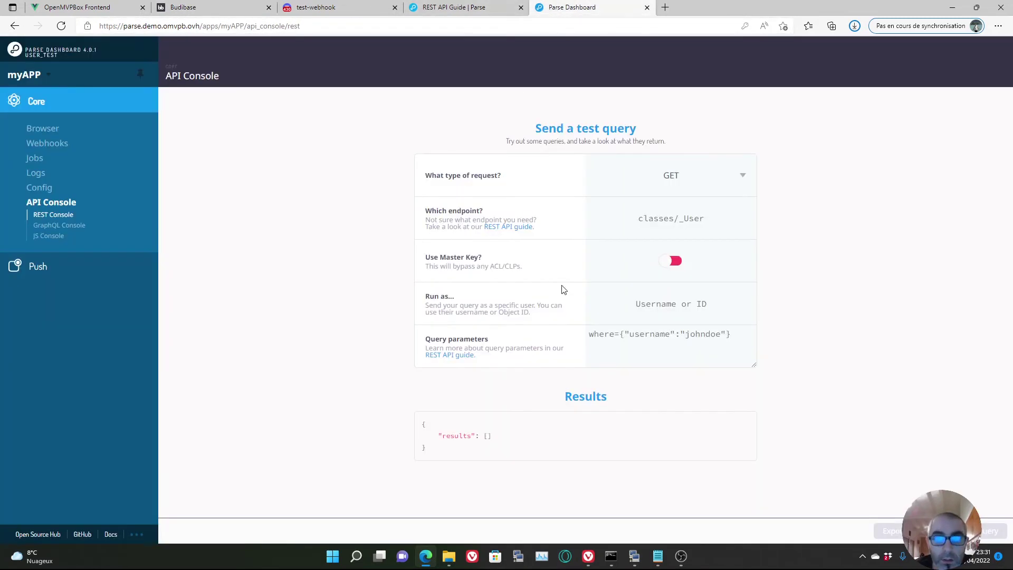
- Append 'position' to the query URL, save the query, and send it, getting a 403 error
click(32, 130)
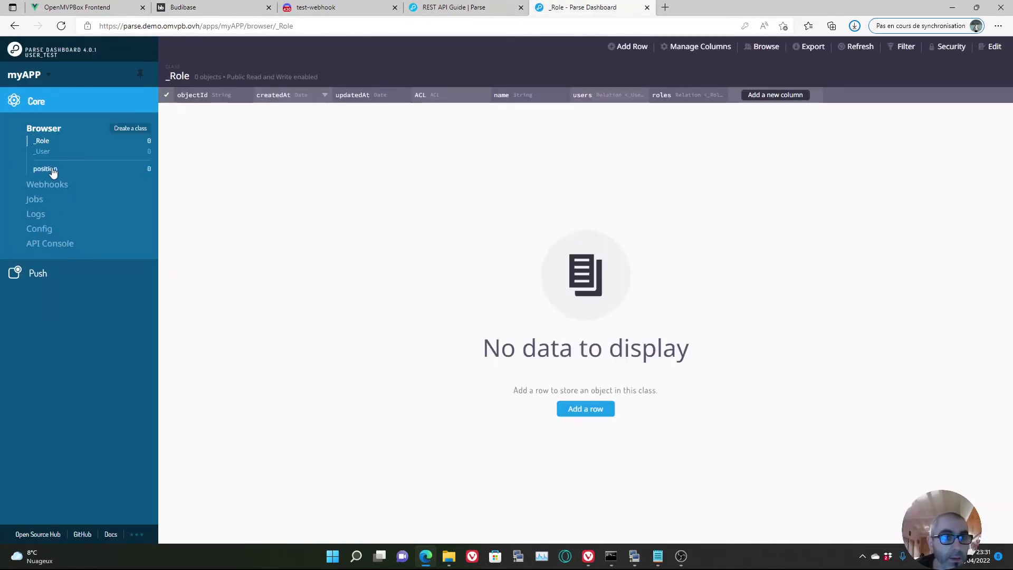
click(216, 8)
text(position)
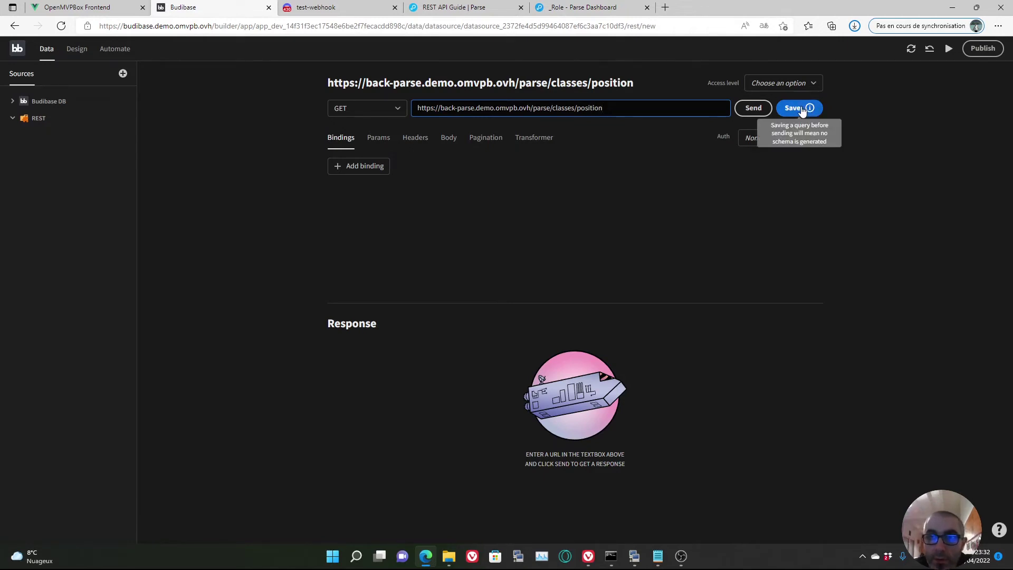
click(803, 107)
click(754, 108)
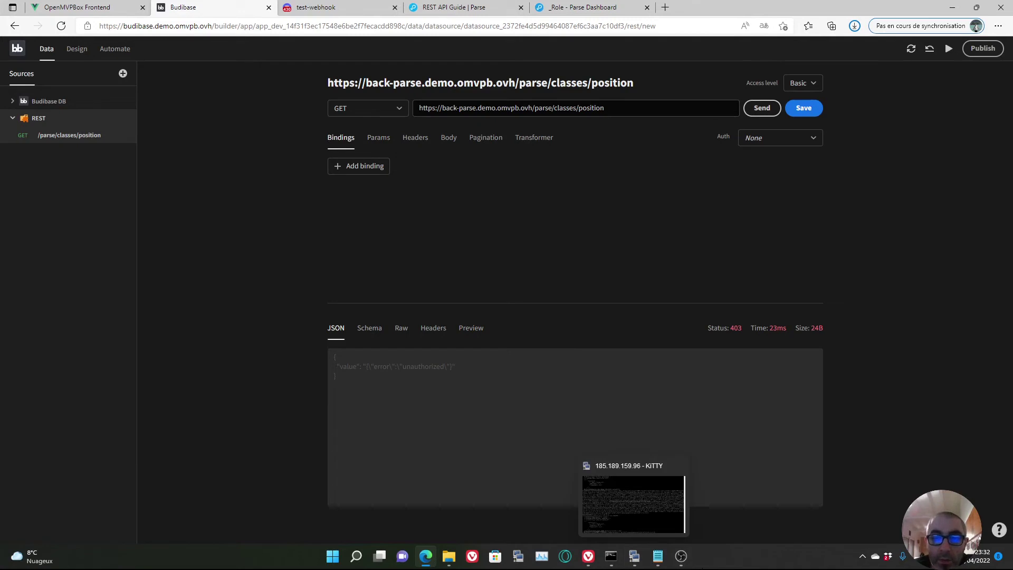
- Add an X-Parse-Application-Id header holding the application id copied from the curl notes
mouse_move(657, 560)
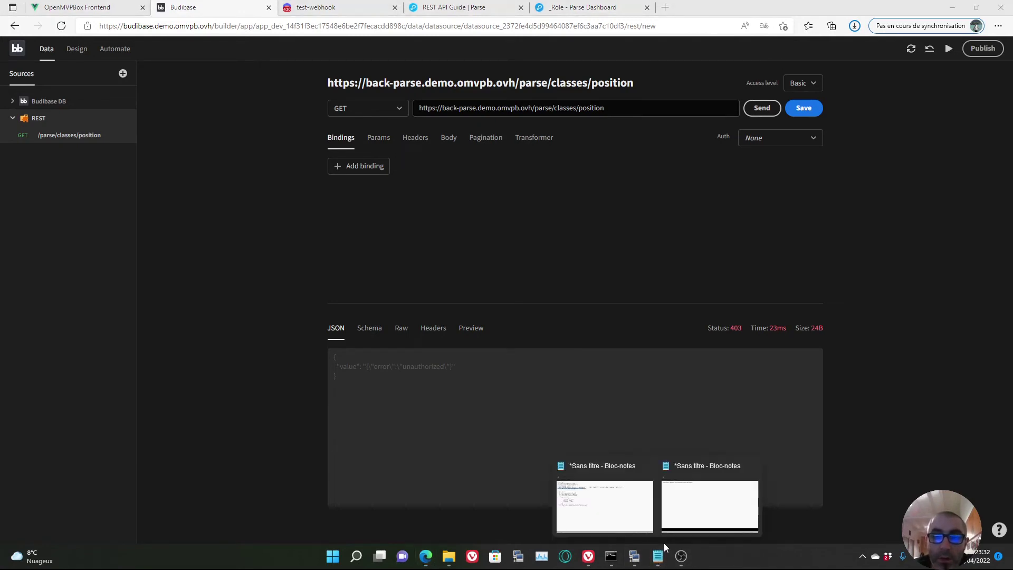
click(623, 509)
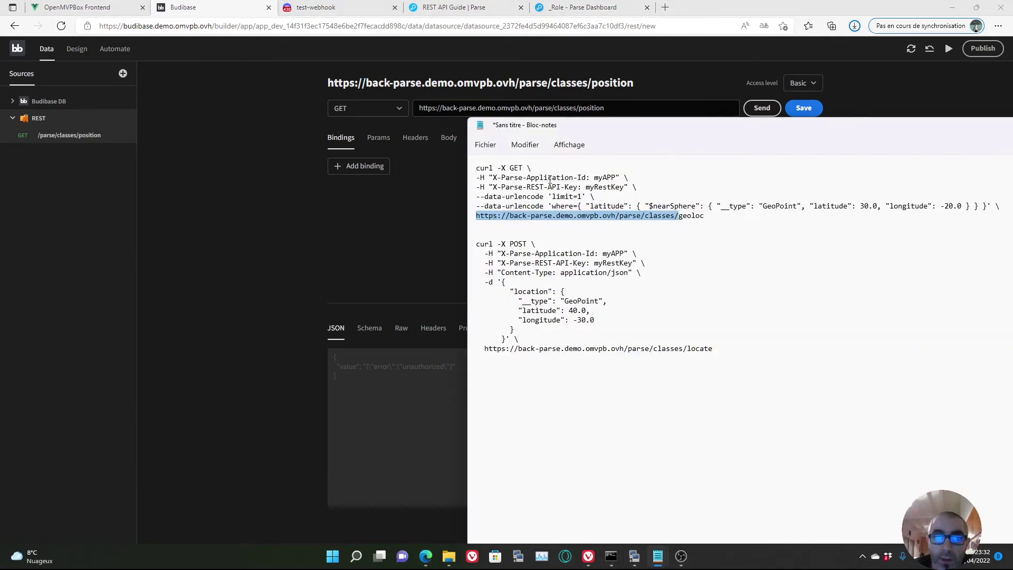
drag(626, 135, 581, 137)
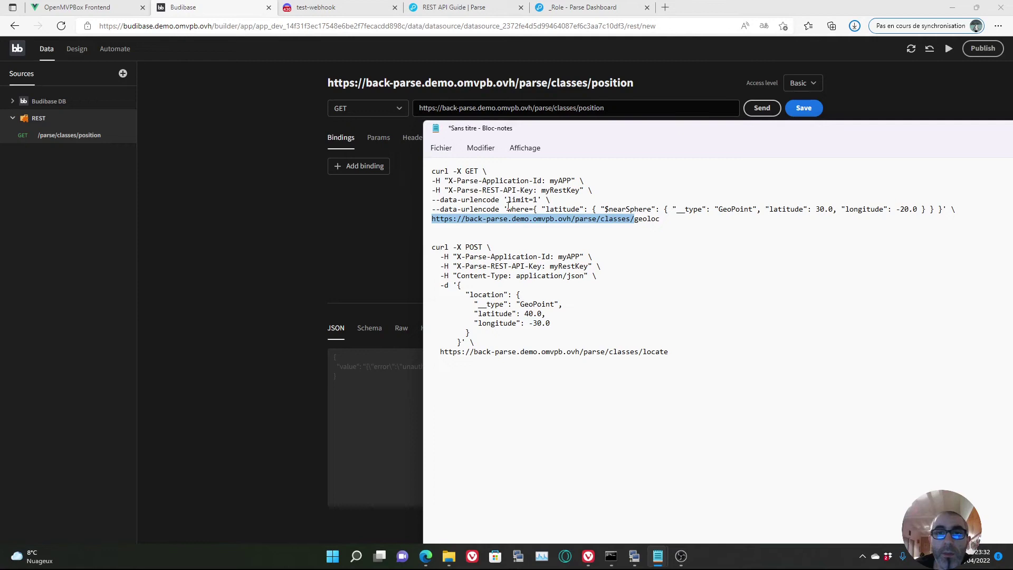
drag(543, 180, 449, 182)
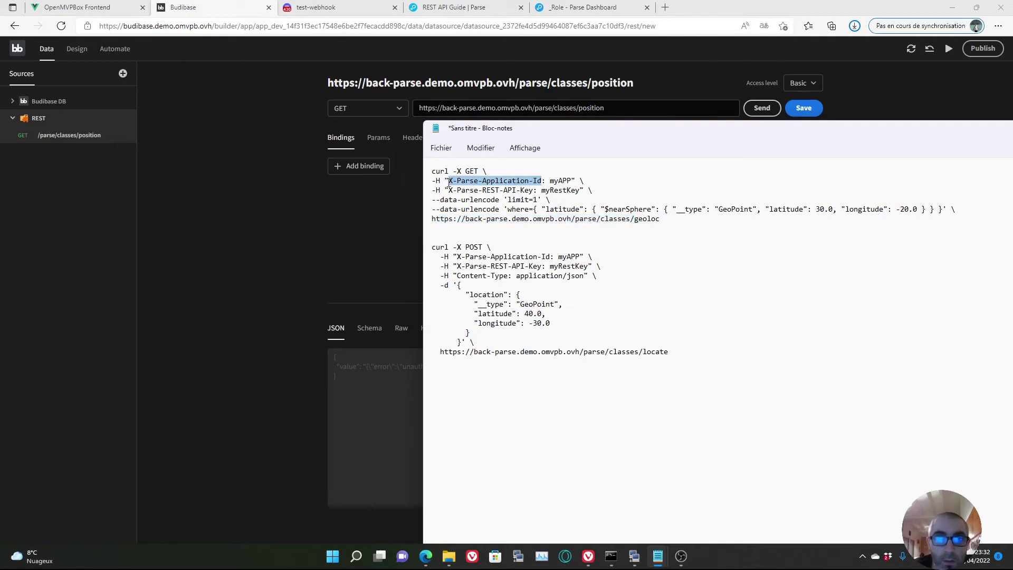
right_click(465, 185)
click(512, 236)
click(392, 185)
click(414, 138)
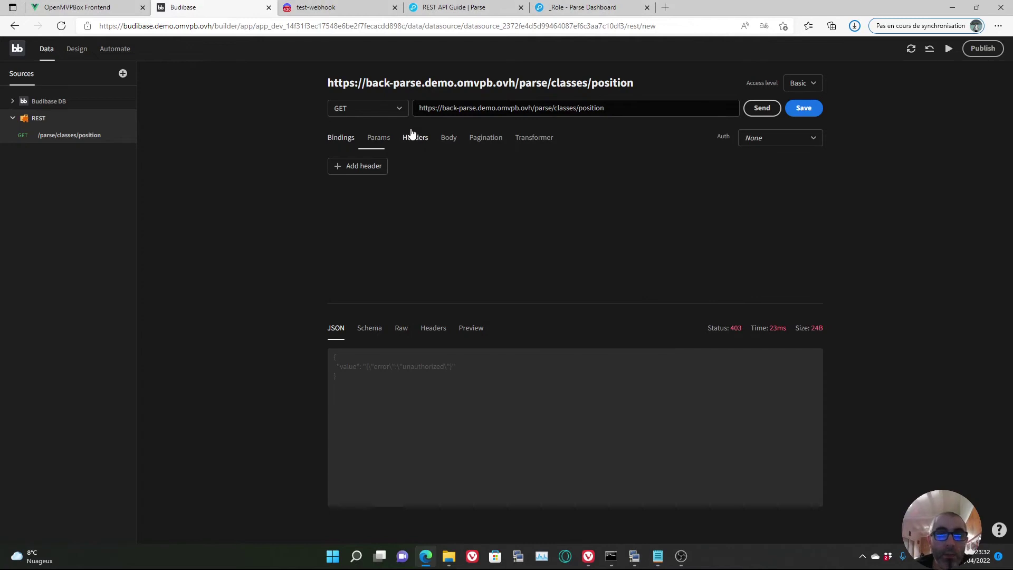
click(379, 167)
click(412, 182)
key(ctrl+v)
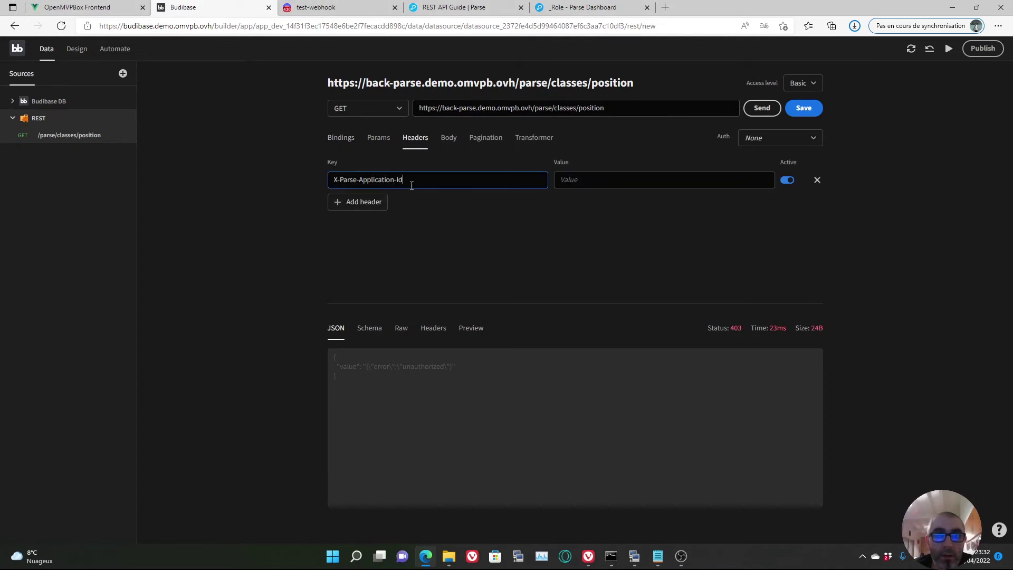
mouse_move(658, 555)
click(629, 479)
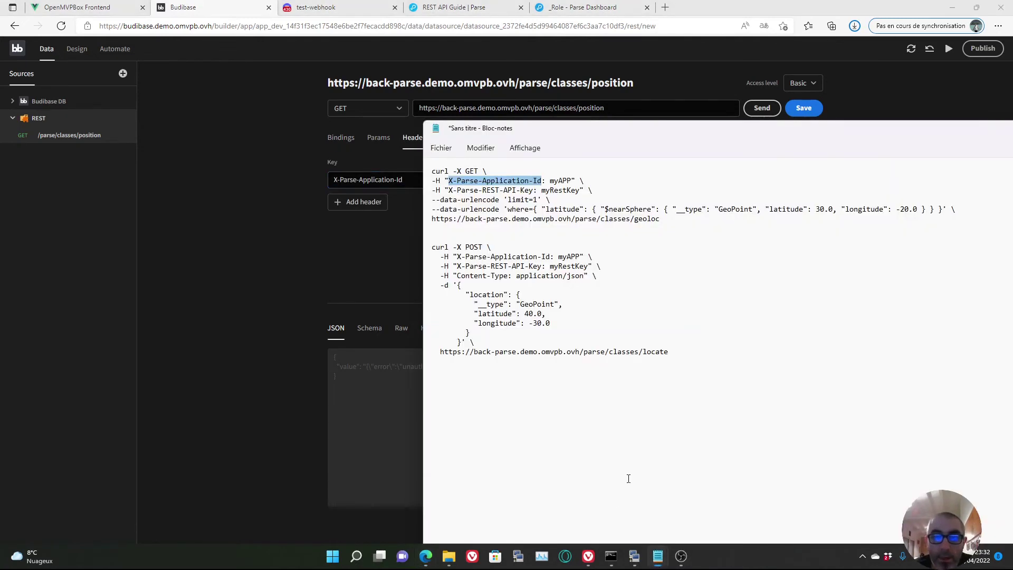
double_click(560, 180)
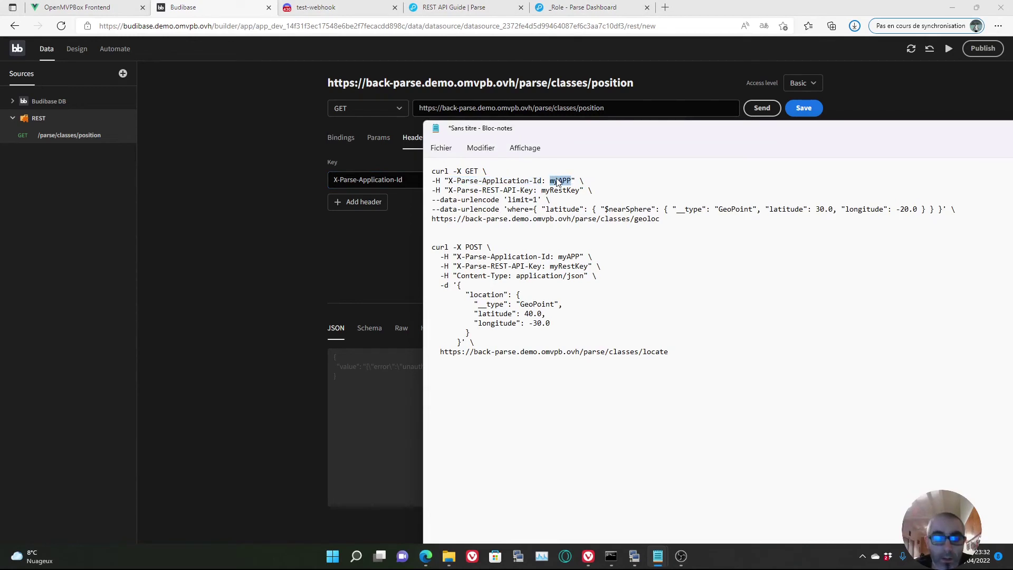
click(372, 244)
click(560, 182)
key(ctrl+v)
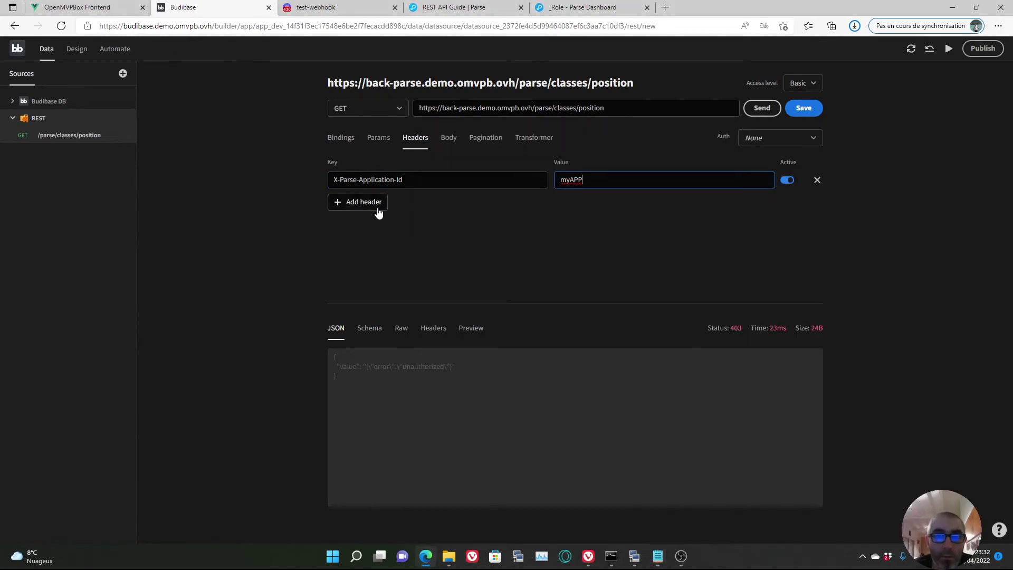
- Add an X-Parse-REST-API-Key header with the REST API key from the notes, then save the query
click(369, 202)
mouse_move(658, 556)
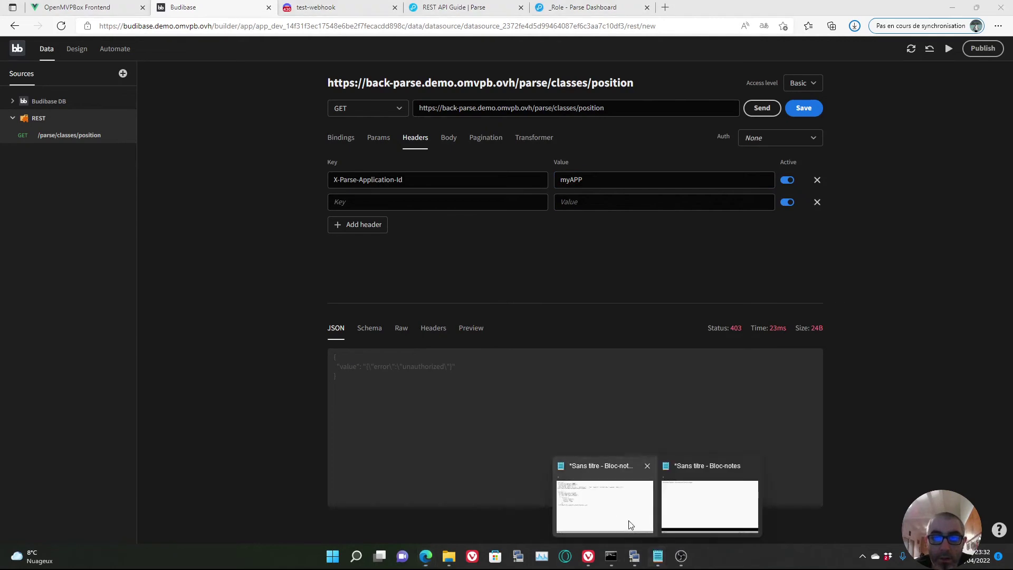
click(617, 507)
drag(533, 190, 451, 190)
key(ctrl+c)
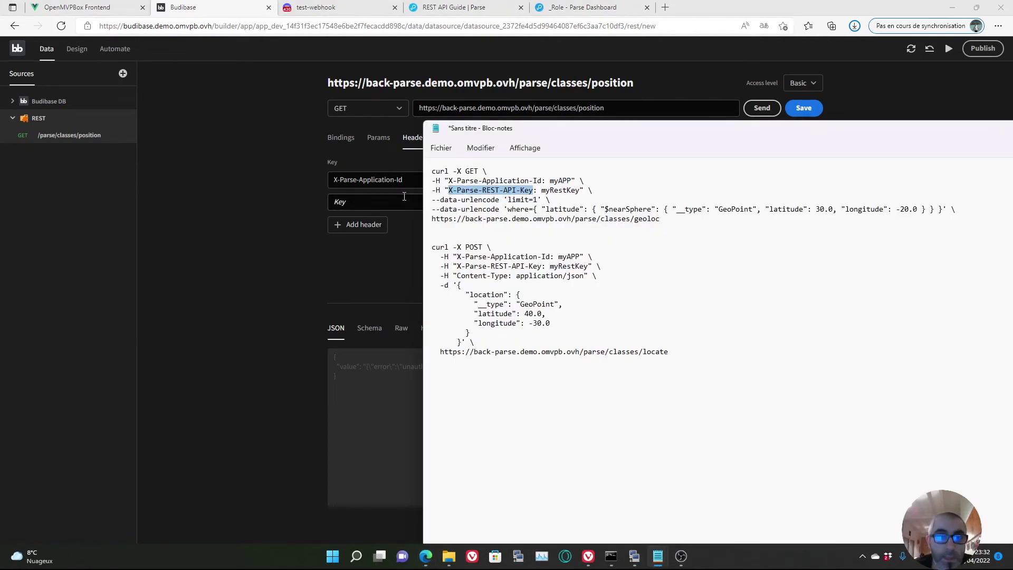
click(403, 201)
key(ctrl+v)
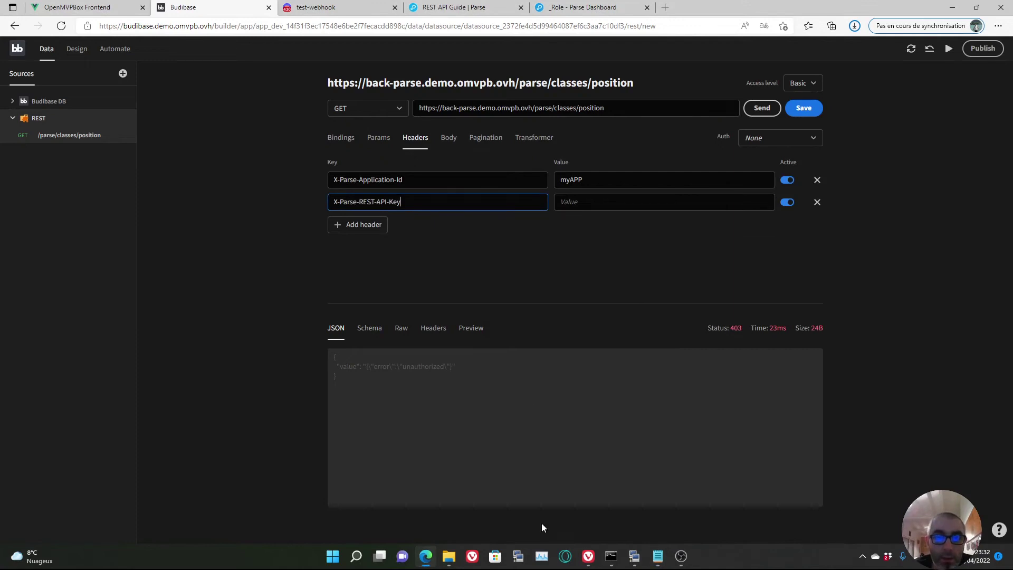
mouse_move(657, 556)
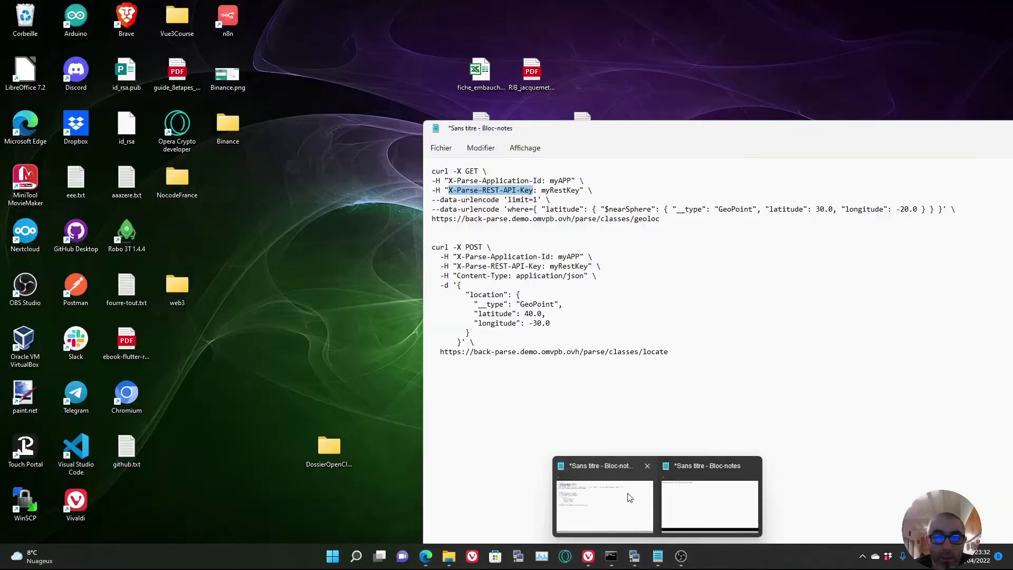
click(630, 497)
double_click(561, 190)
key(ctrl+c)
click(310, 256)
click(631, 194)
key(ctrl+v)
click(804, 108)
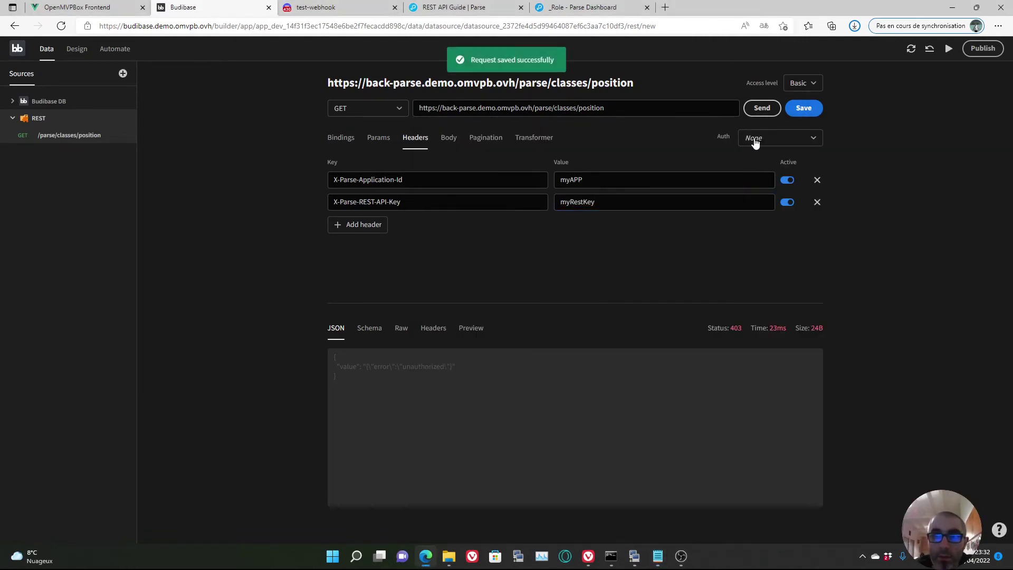
click(762, 107)
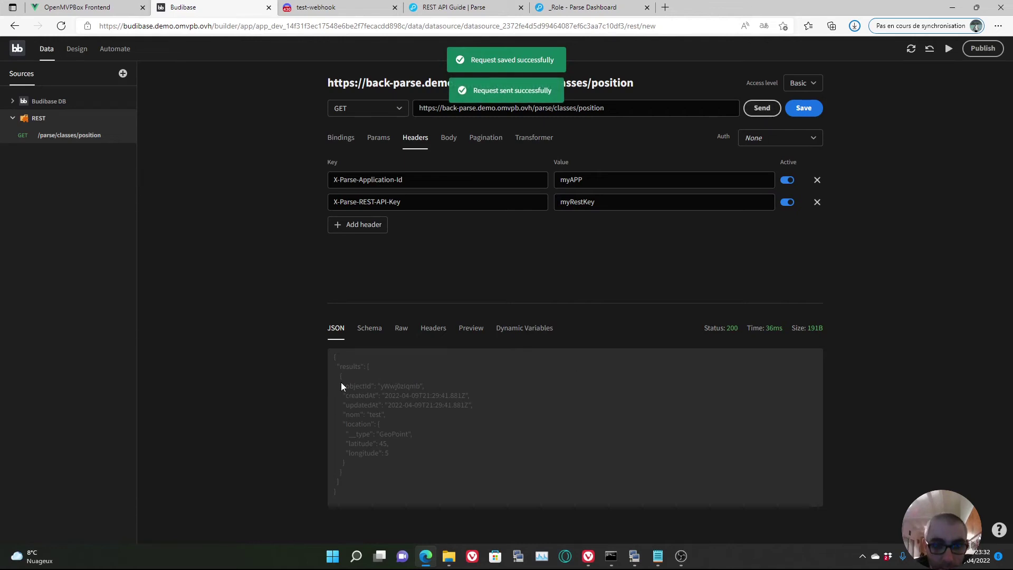
drag(332, 358, 373, 493)
right_click(373, 492)
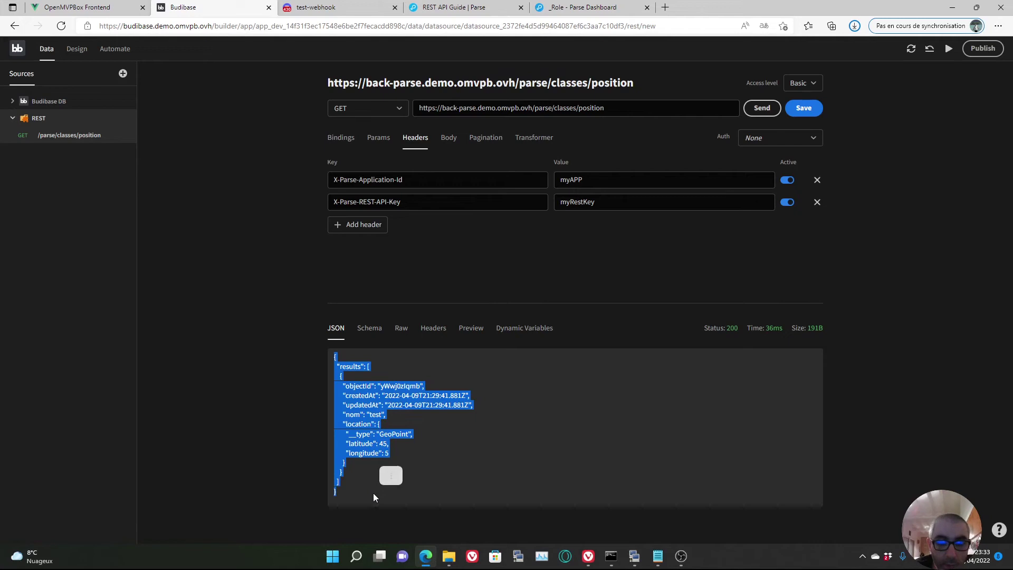
click(409, 420)
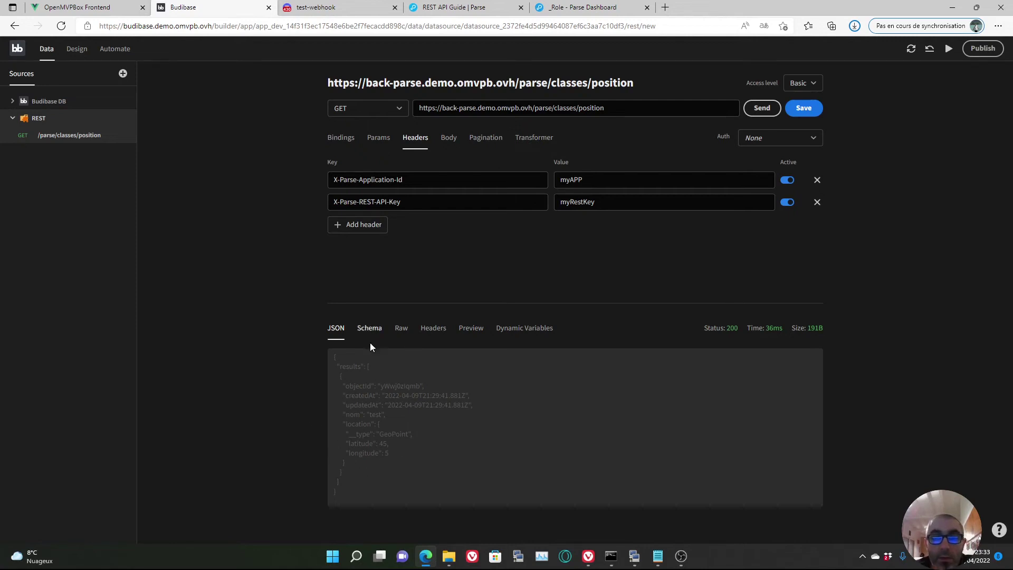
- Open the position class and add a record with nom 'test2' at location (45, 6)
click(578, 7)
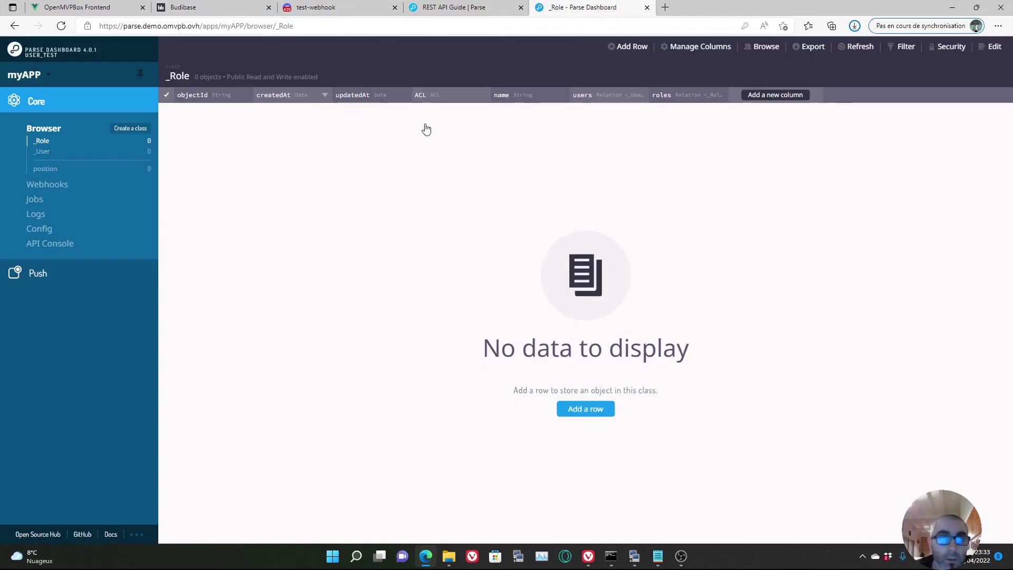
click(53, 170)
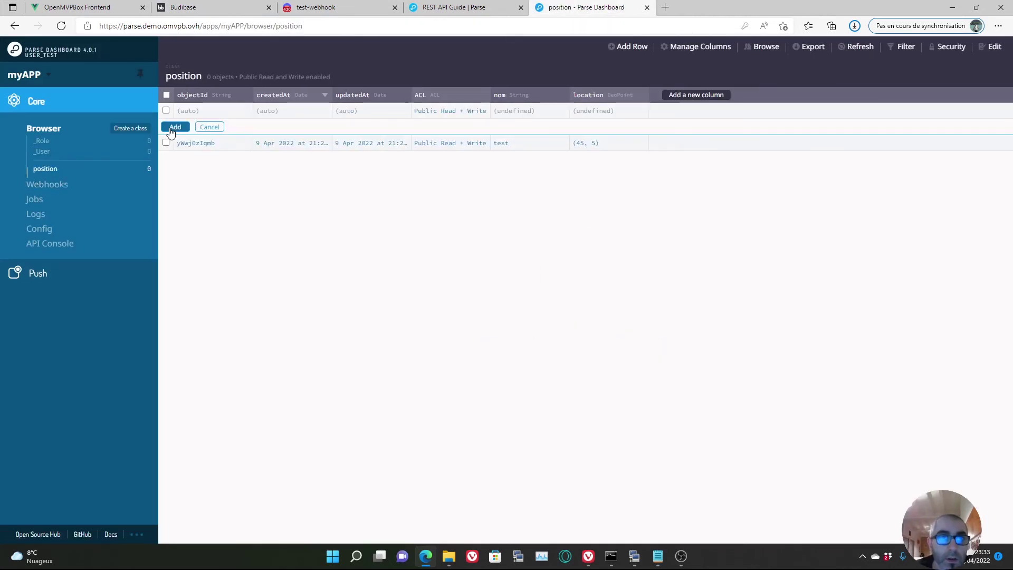
double_click(520, 113)
text(te)
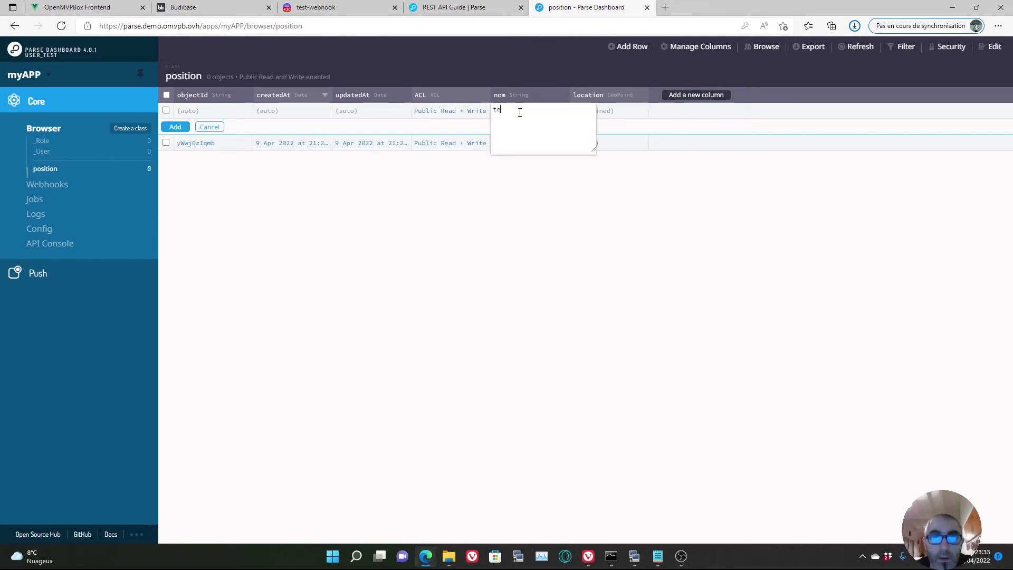
text(st2)
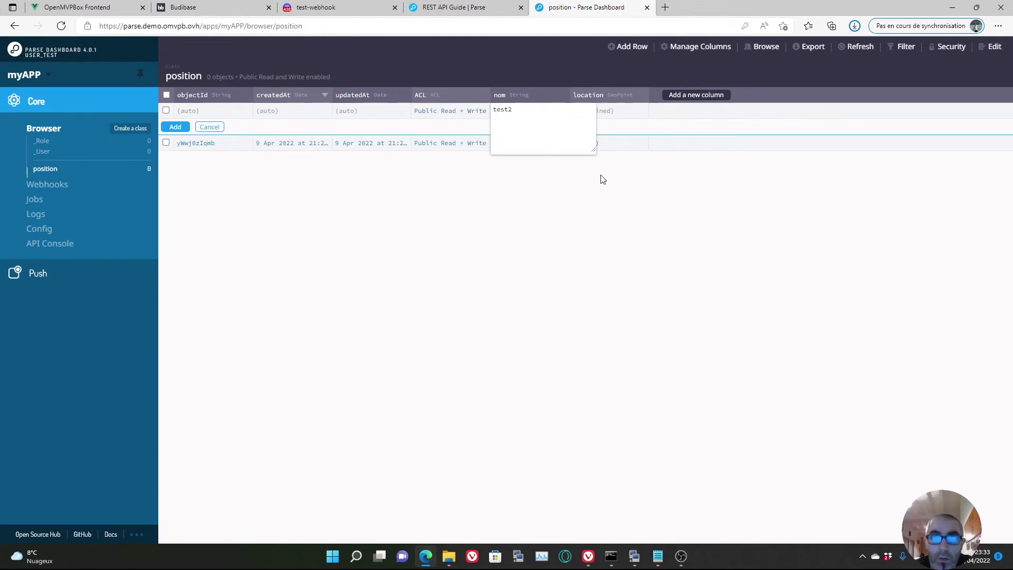
key(Return)
double_click(593, 109)
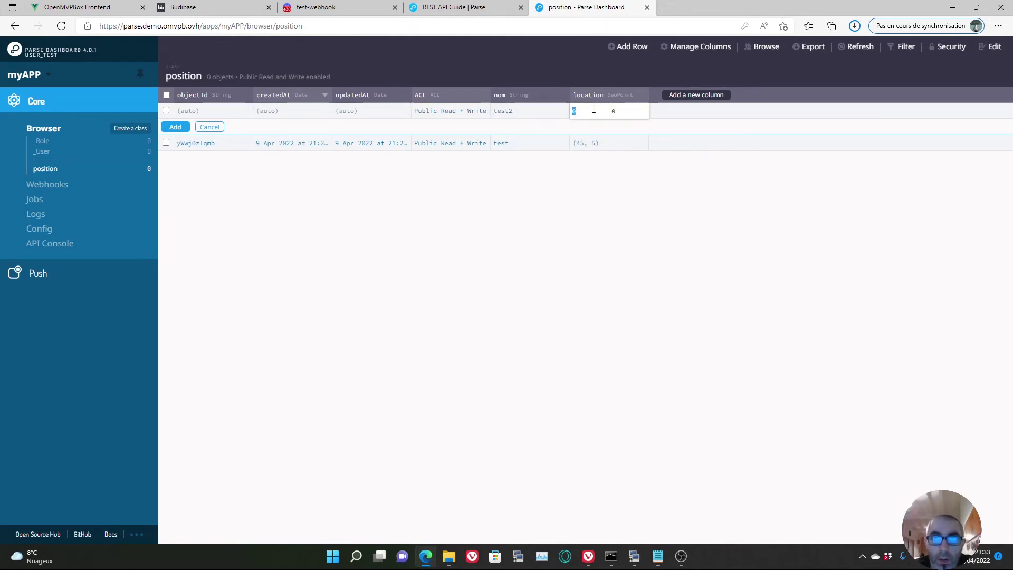
text(45)
click(629, 110)
key(BackSpace)
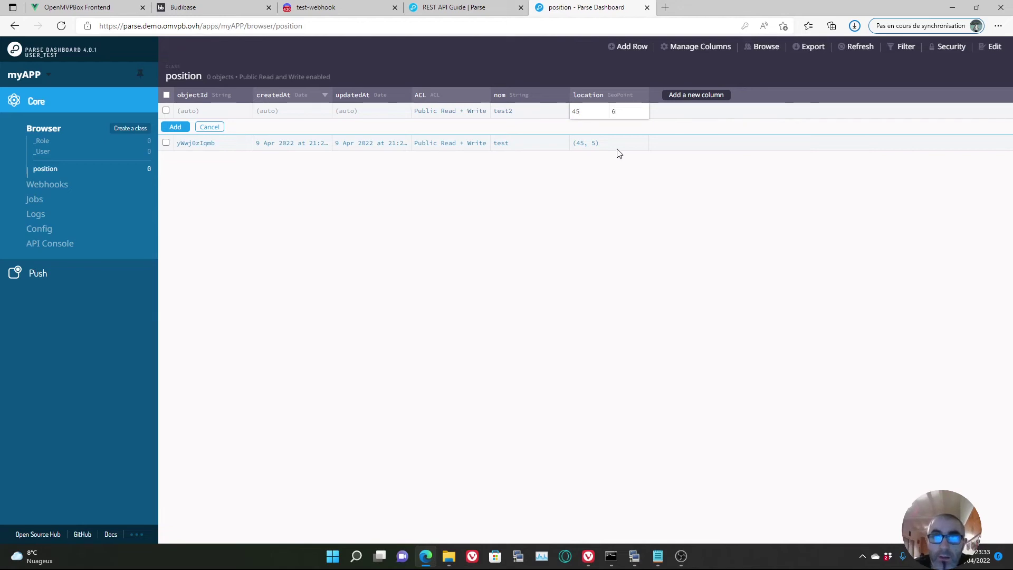
key(Return)
click(176, 128)
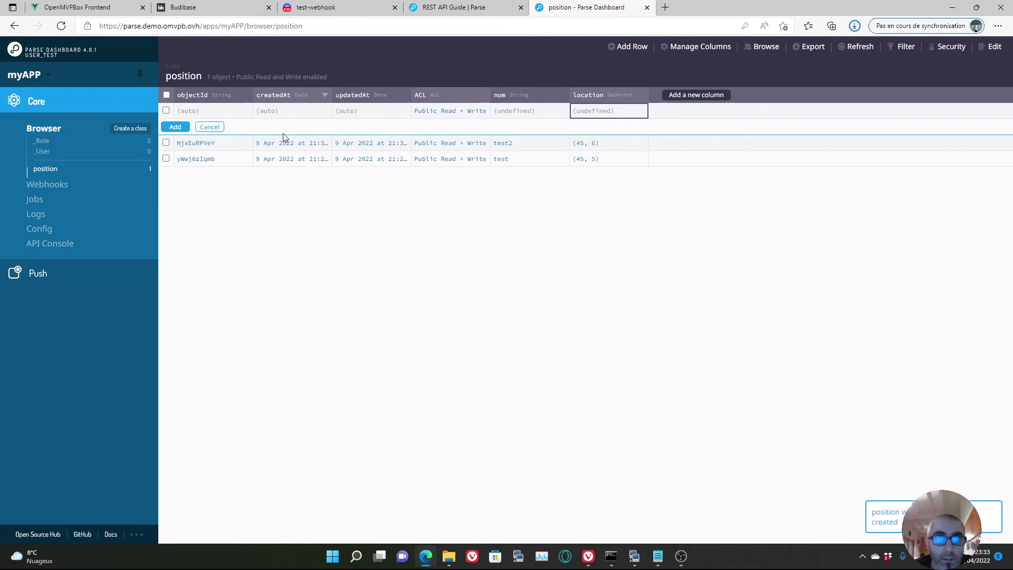
- Add another record with nom 'test3' at location (45, 7)
double_click(539, 112)
text(test3)
click(578, 189)
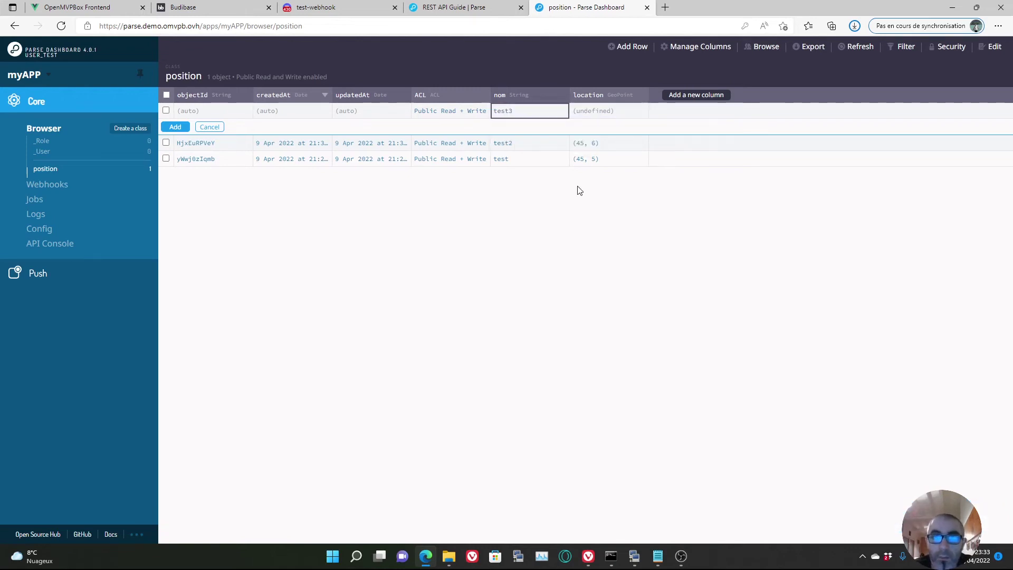
double_click(596, 107)
text(45)
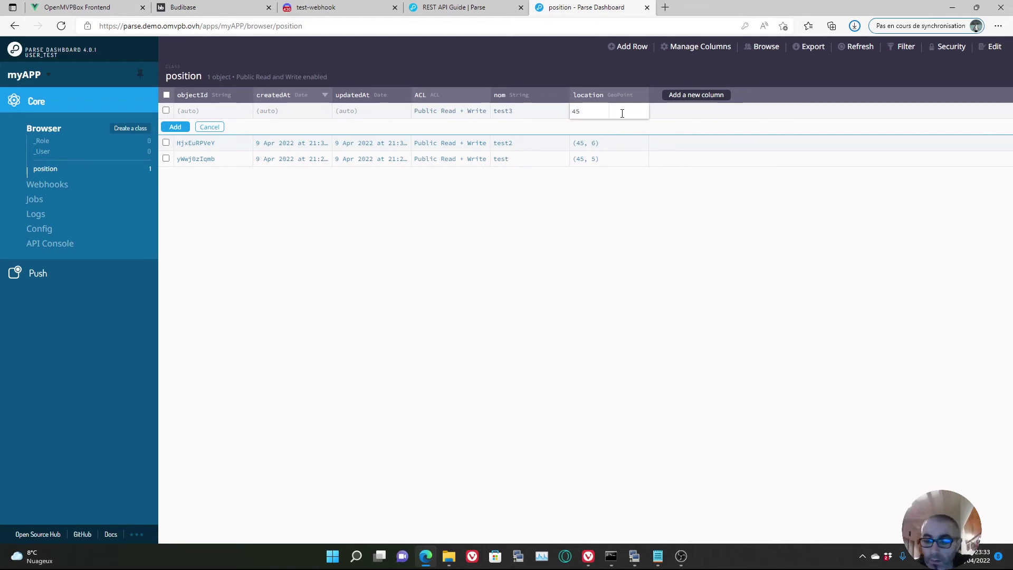
click(580, 220)
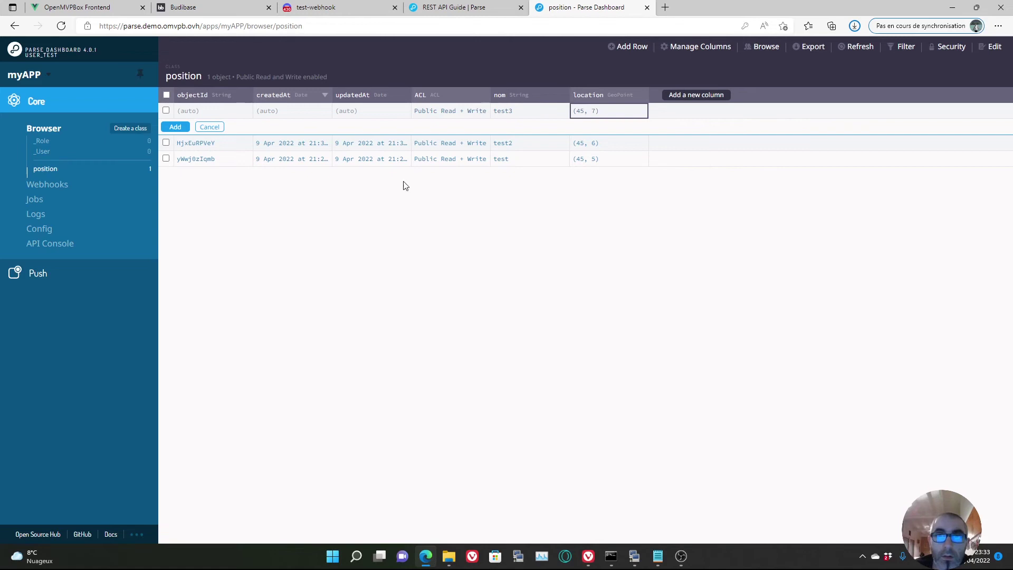
click(177, 128)
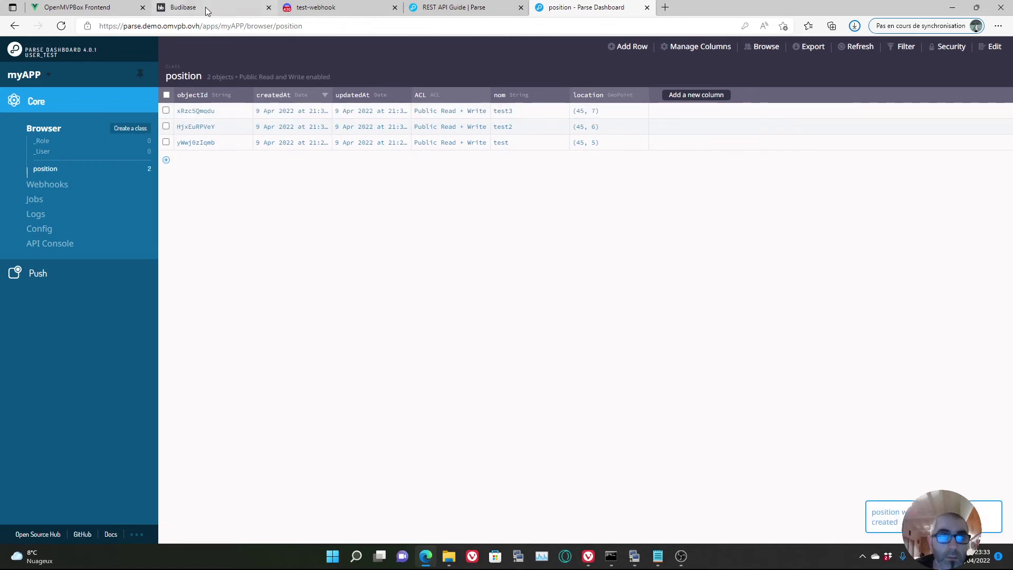
click(206, 8)
- Resend the GET classes/position query and scroll through the 200 response listing the new records
click(761, 109)
scroll(458, 436, down, 5)
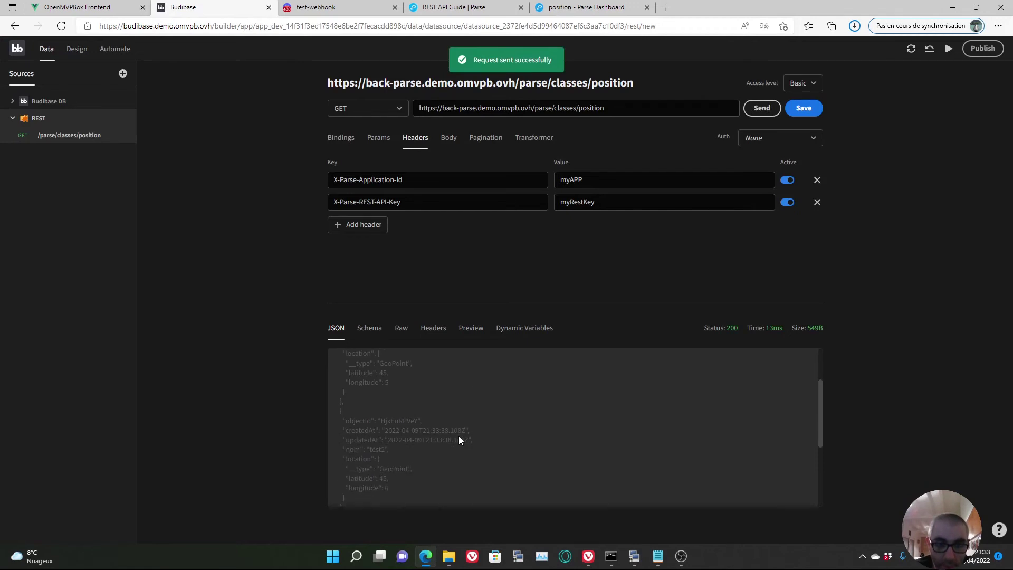
scroll(458, 435, up, 3)
scroll(457, 439, up, 2)
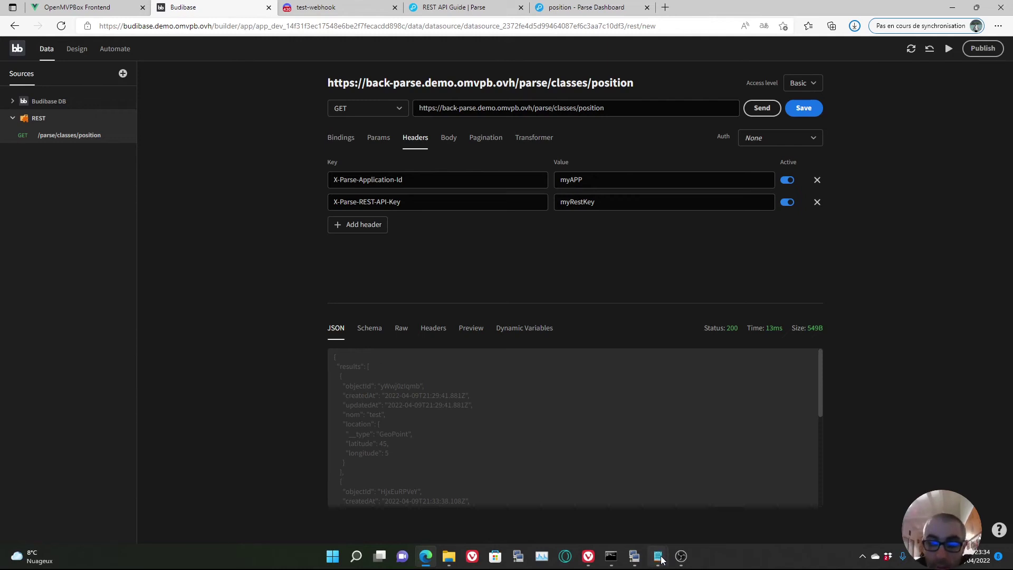
- Bring the Notepad curl notes forward, shift them aside, and return to the GeoPoints documentation
mouse_move(658, 554)
click(554, 477)
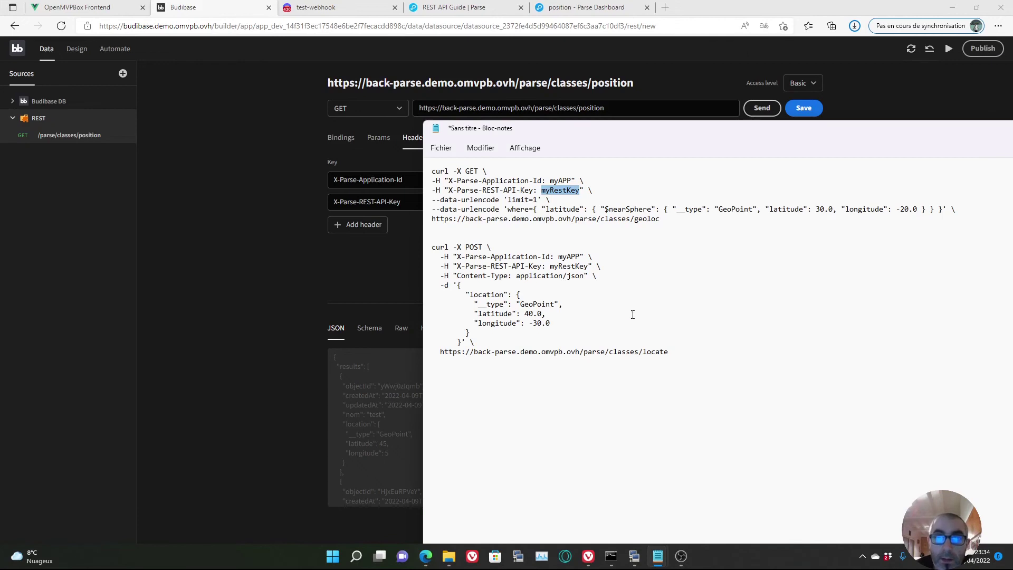
drag(694, 129, 845, 118)
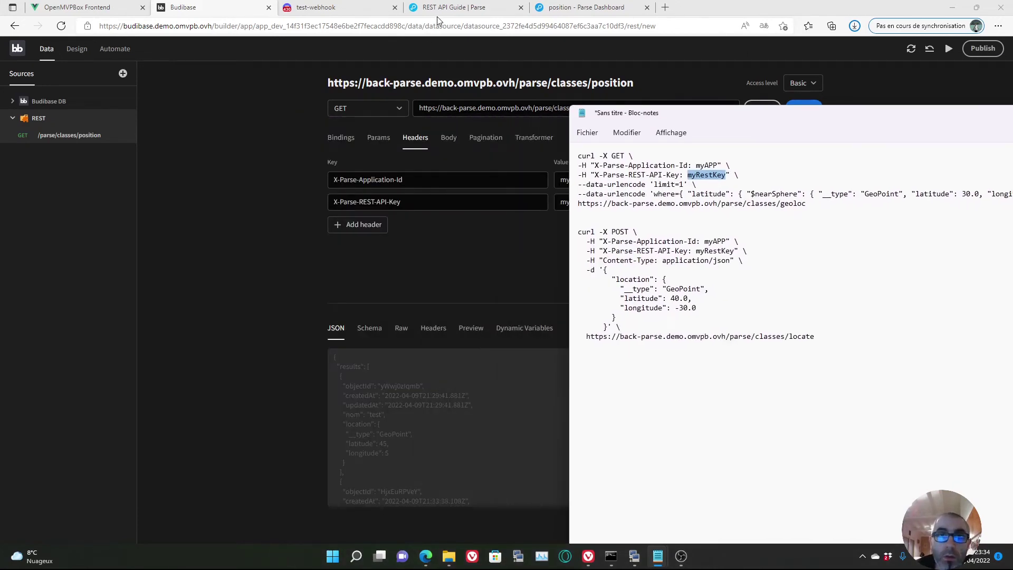
click(439, 8)
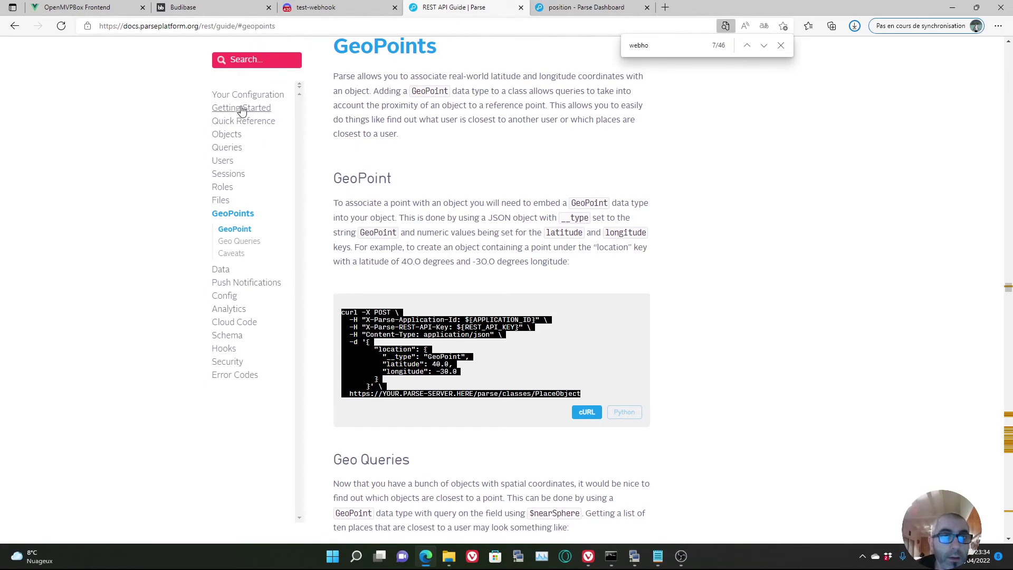
- Scroll through the Geo Queries examples in the REST guide, then go back to the Budibase query
scroll(288, 190, up, 3)
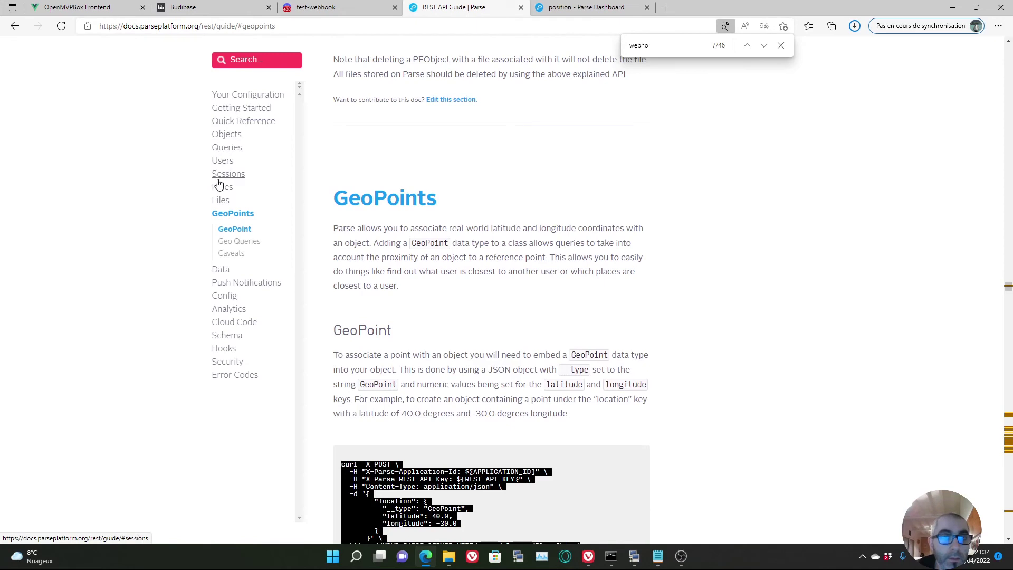
scroll(446, 268, down, 15)
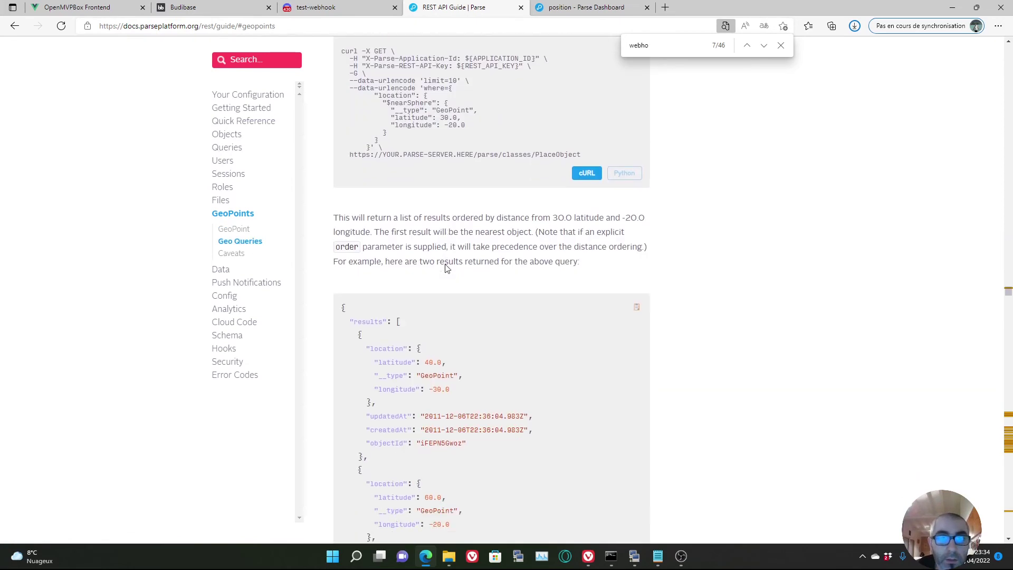
scroll(445, 268, down, 10)
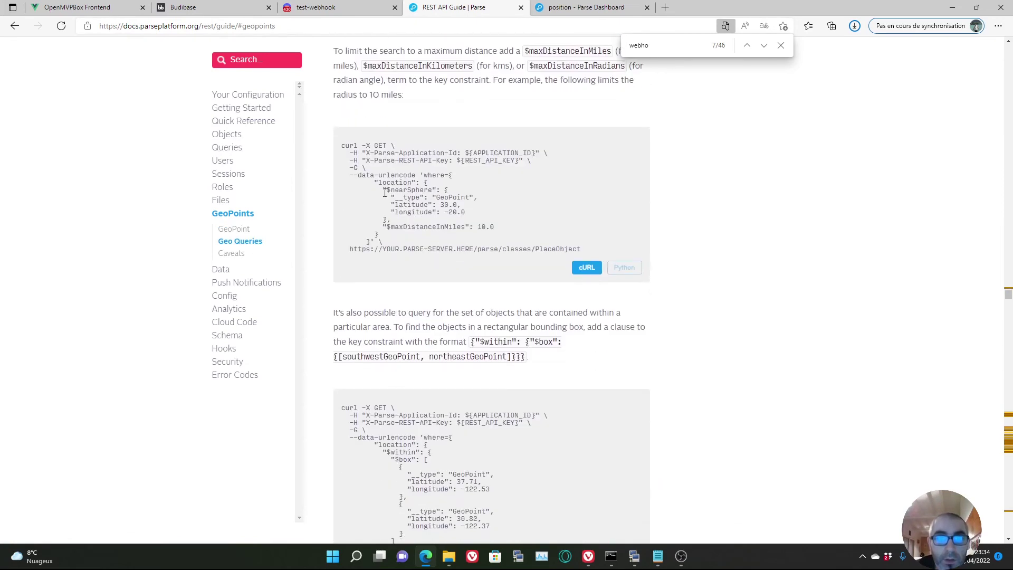
scroll(438, 264, down, 7)
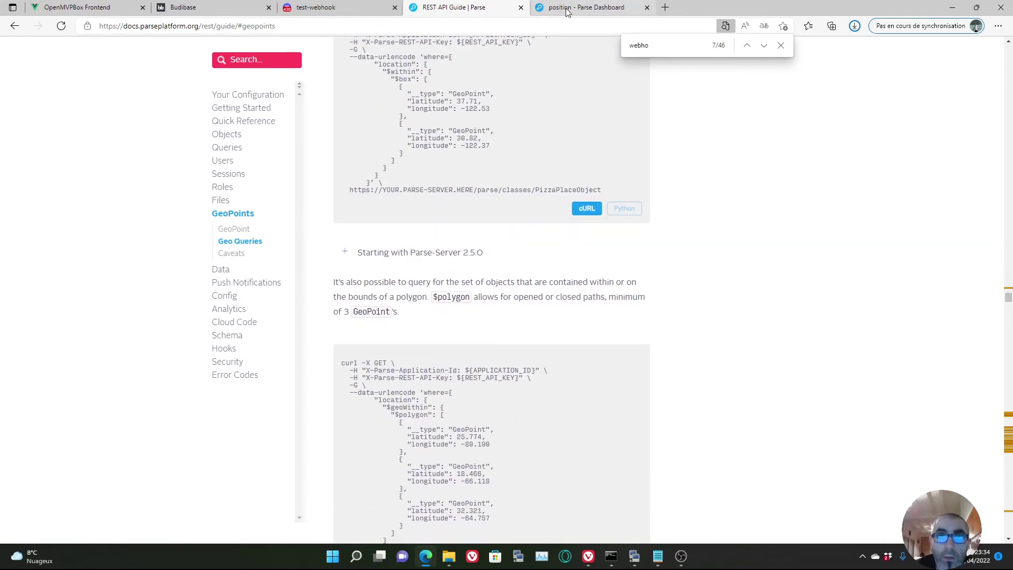
click(187, 7)
- Copy the $nearSphere where-clause JSON from the Notepad curl query and show the Budibase query's Params
mouse_move(658, 556)
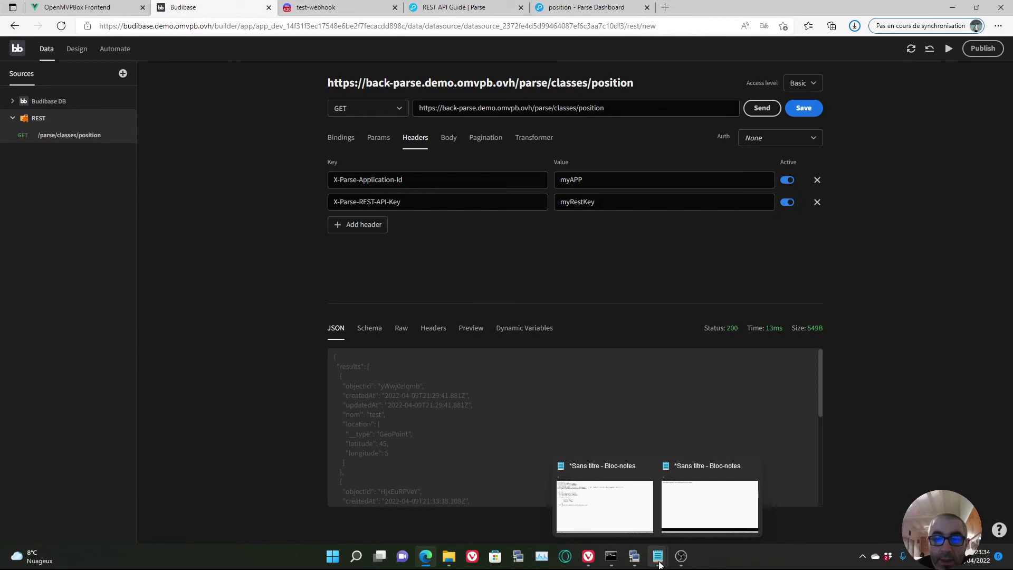
click(605, 505)
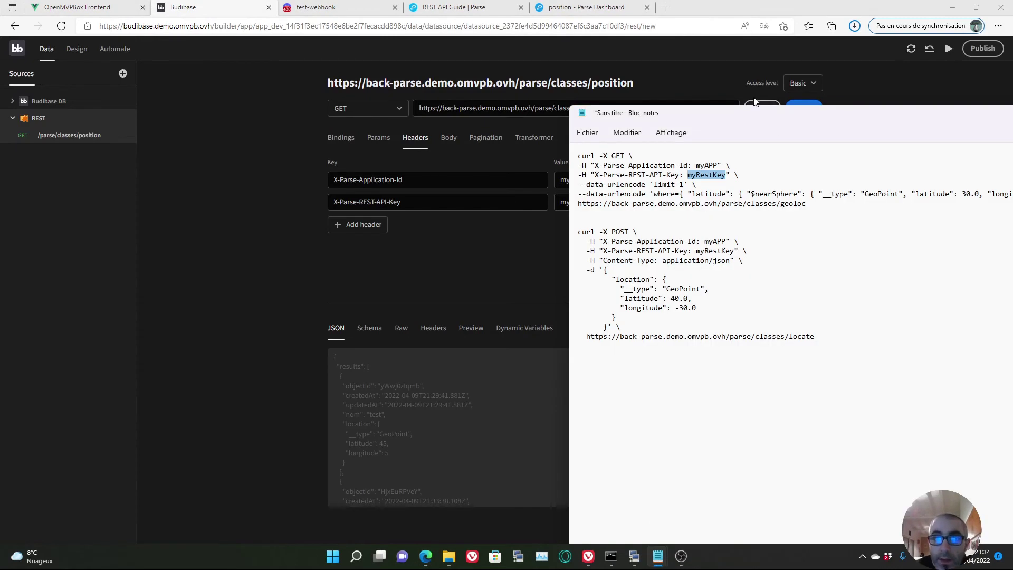
drag(763, 117, 449, 114)
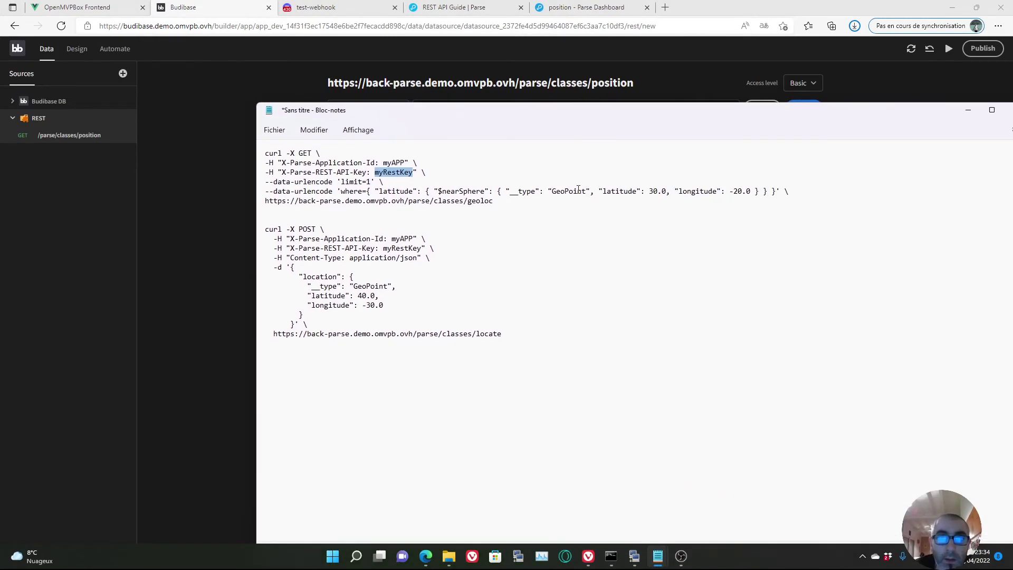
drag(777, 192, 368, 194)
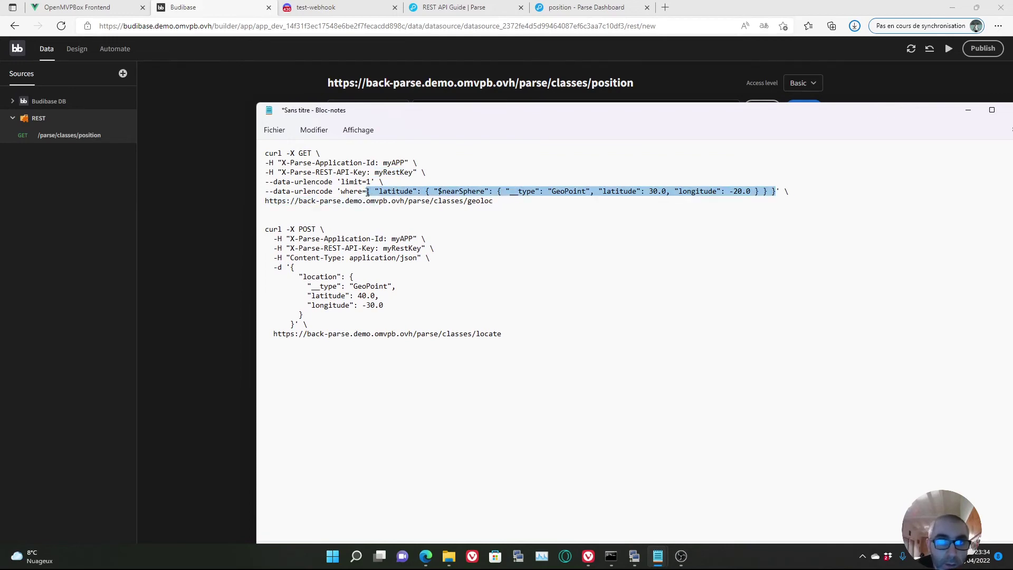
right_click(545, 190)
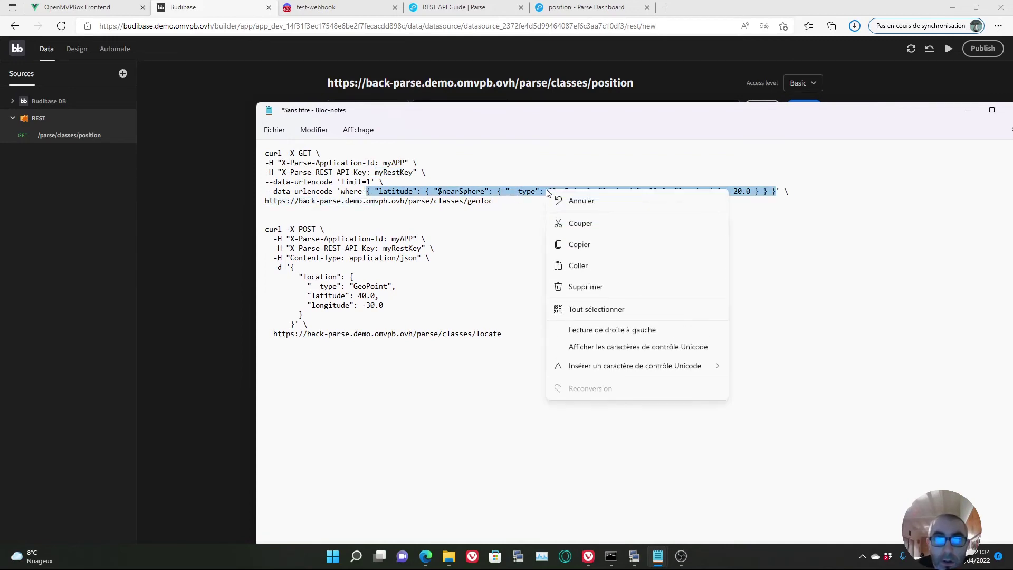
click(580, 245)
click(212, 250)
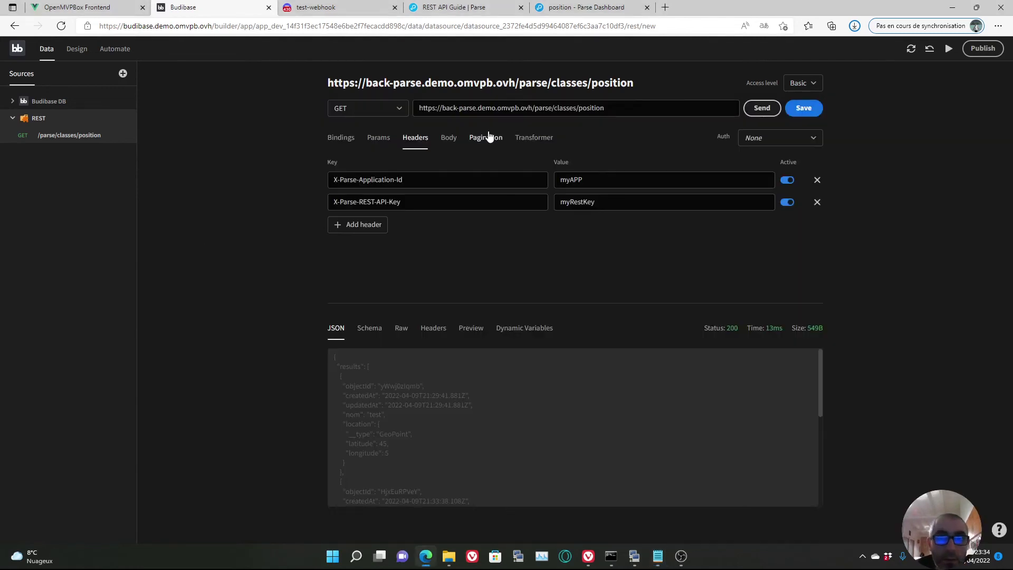
click(378, 141)
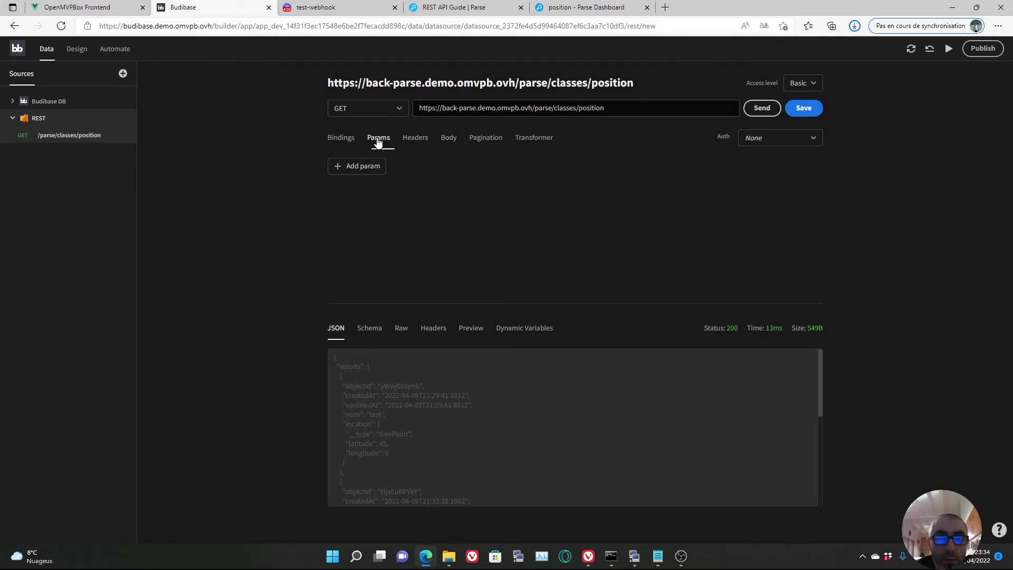
- Add a 'where' query parameter whose value is the pasted $nearSphere clause
click(375, 167)
click(381, 174)
text(where)
click(614, 181)
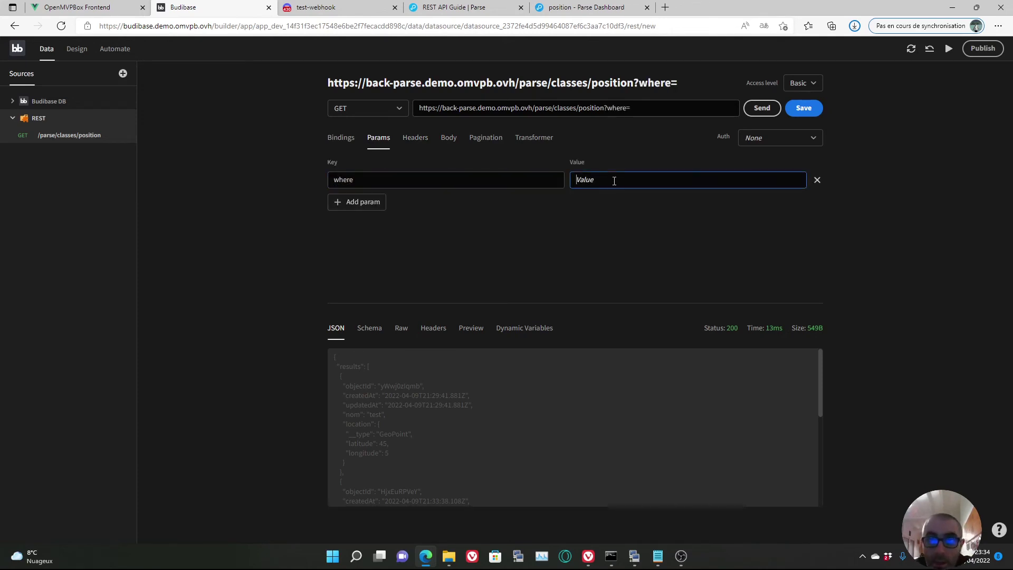
key(ctrl+v)
- Inspect the $nearSphere part of the pasted JSON, then bring the Notepad curl notes forward
drag(670, 193, 528, 194)
click(624, 195)
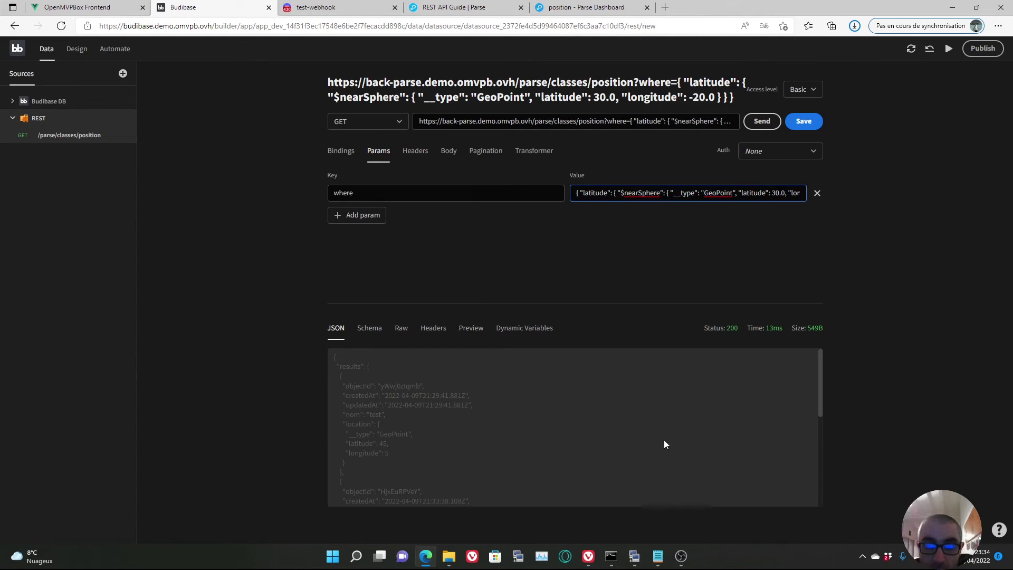
mouse_move(657, 556)
click(607, 507)
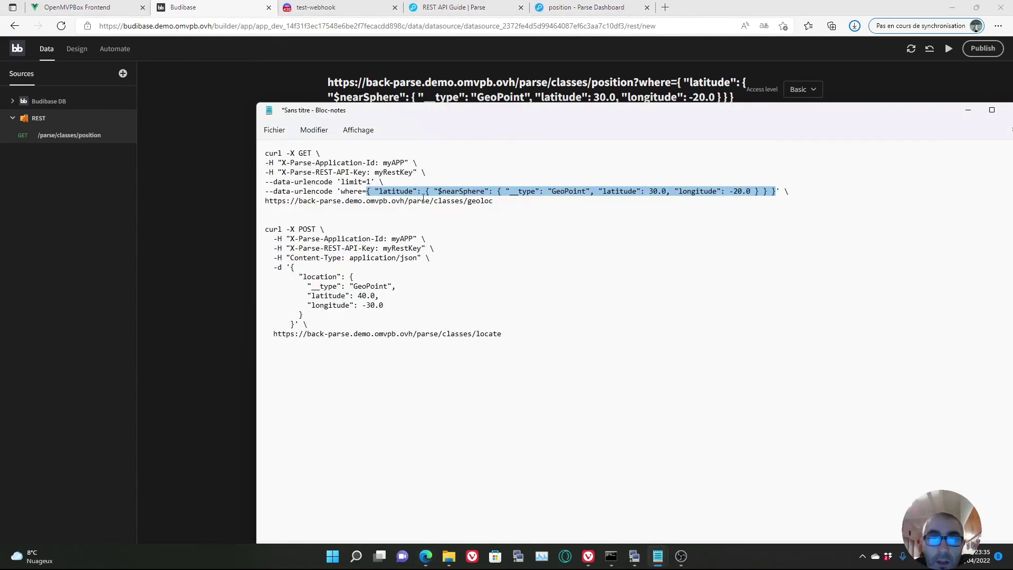
- Pick out the where condition JSON and its 'latitude' key in the Notepad curl command
click(398, 191)
drag(368, 192, 680, 202)
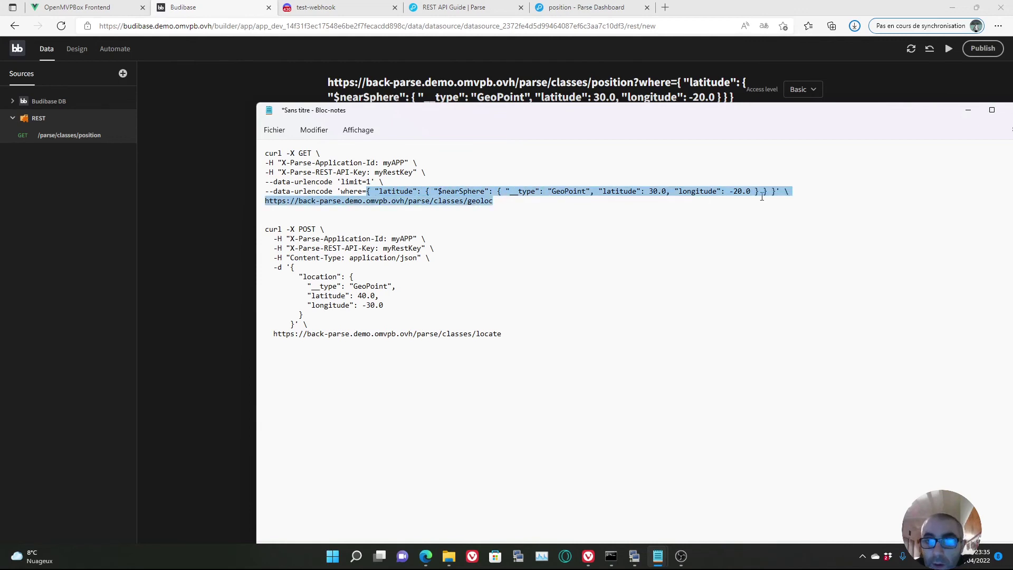
drag(762, 196, 774, 193)
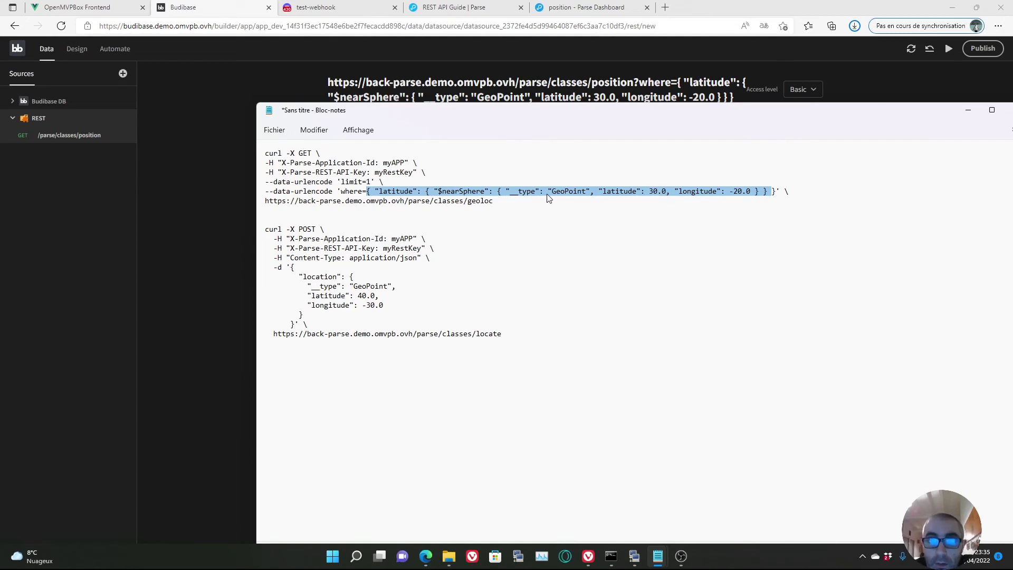
click(398, 191)
double_click(395, 191)
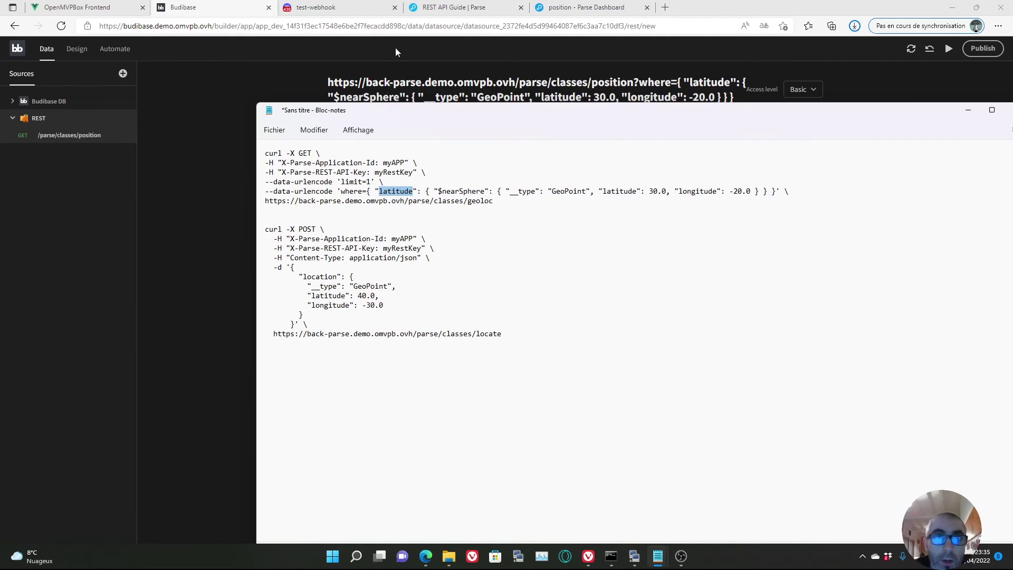
- Compare against the position class's location column, then select 'latitude' in the Budibase where value
click(581, 7)
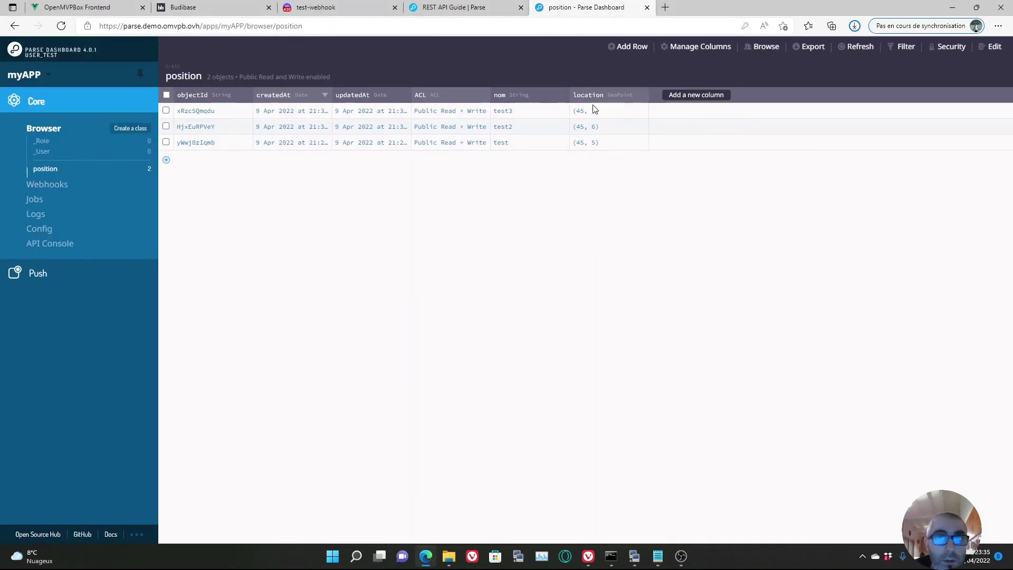
click(226, 11)
double_click(593, 193)
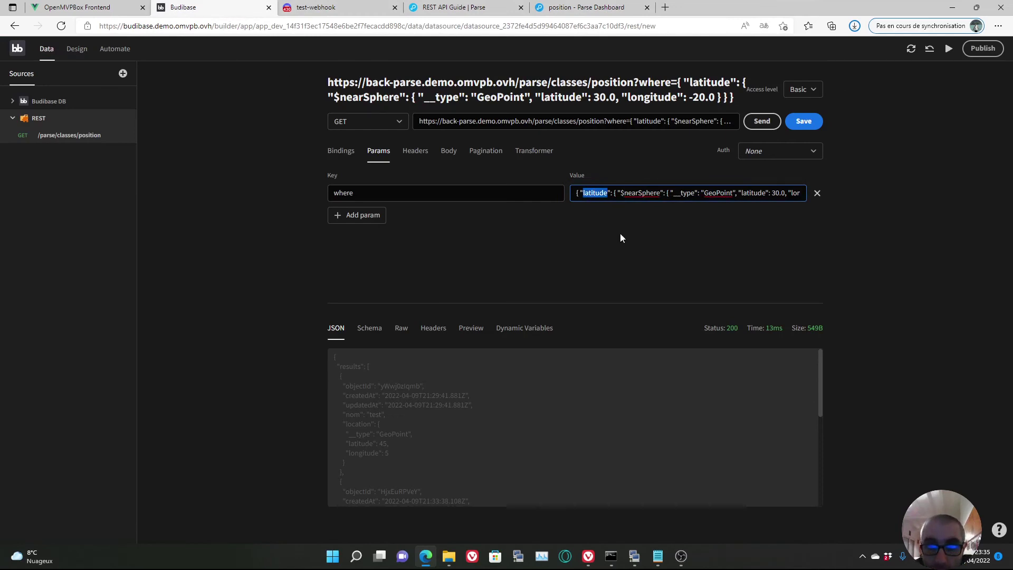
- Rekey the where condition from 'latitude' to 'location', save, resend, and review the response
text(location)
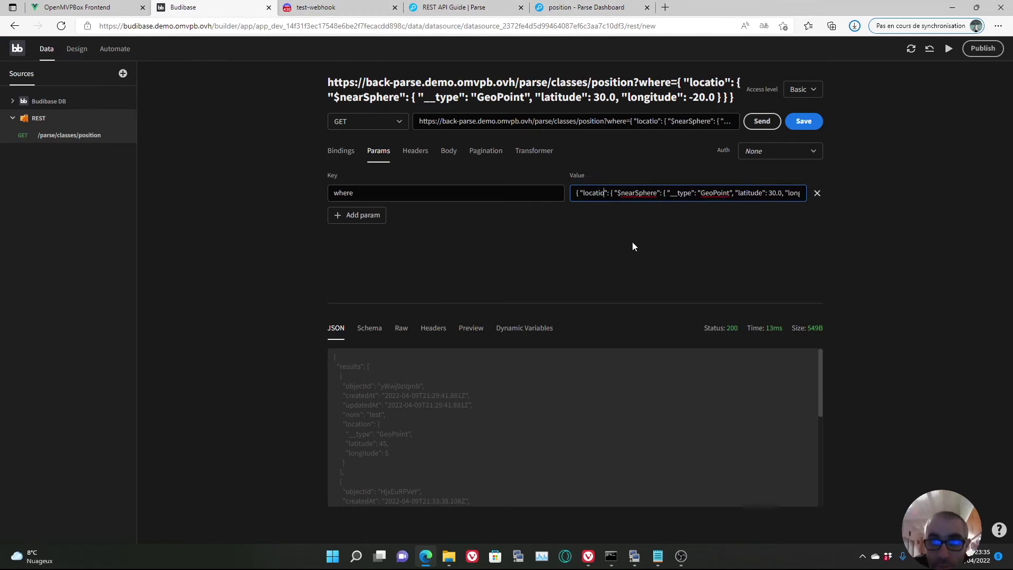
click(803, 122)
click(767, 122)
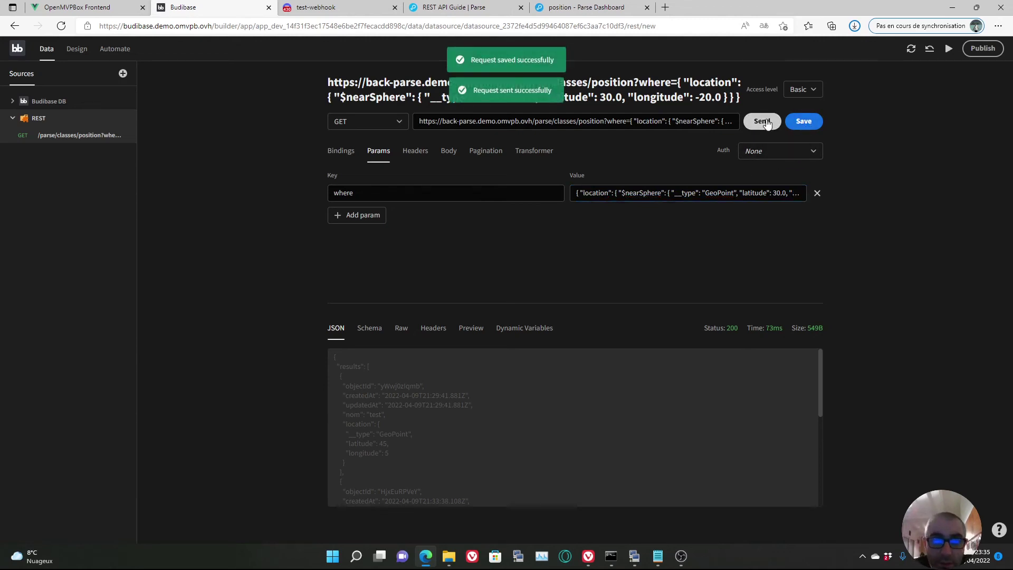
scroll(512, 416, down, 2)
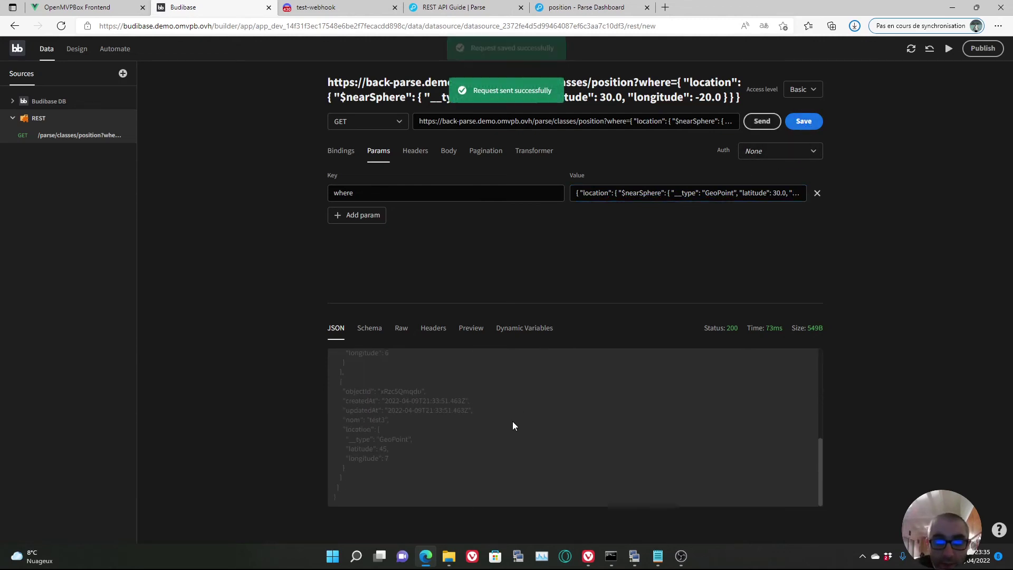
scroll(446, 476, down, 1)
scroll(452, 471, up, 5)
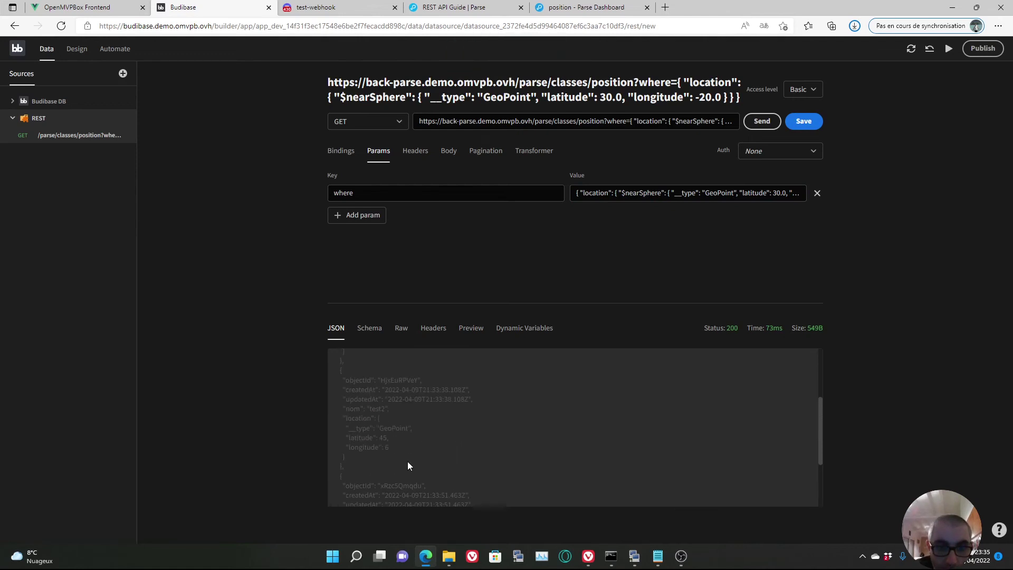
drag(692, 192, 805, 185)
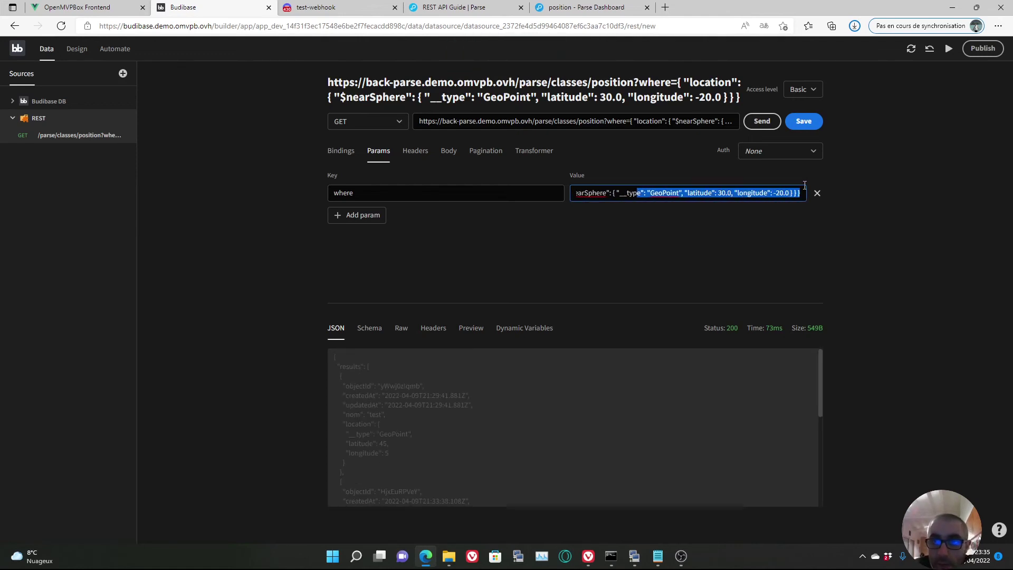
click(455, 260)
- Add a 'limit' parameter with value 1, then save and resend the query
click(359, 221)
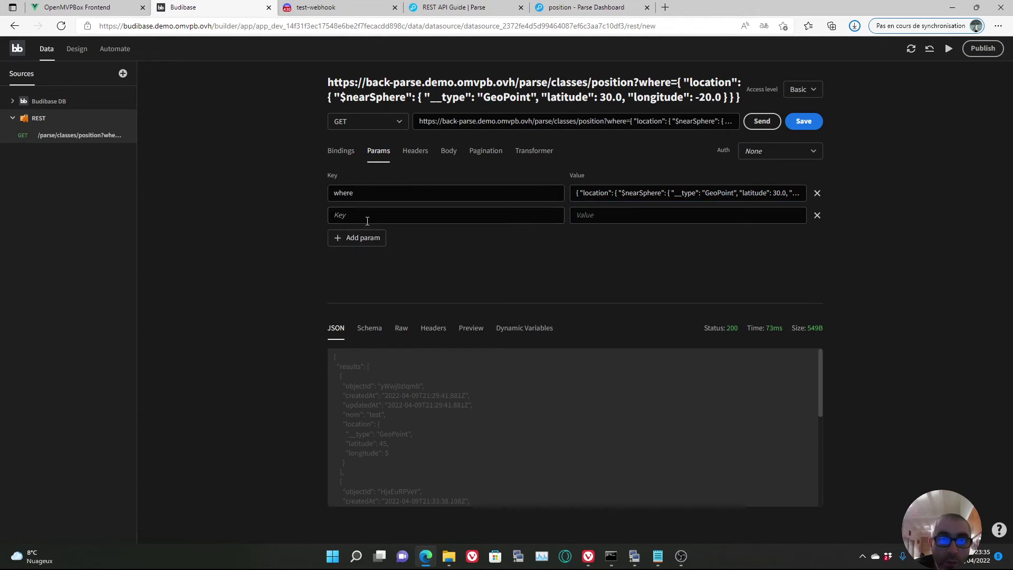
text(limit)
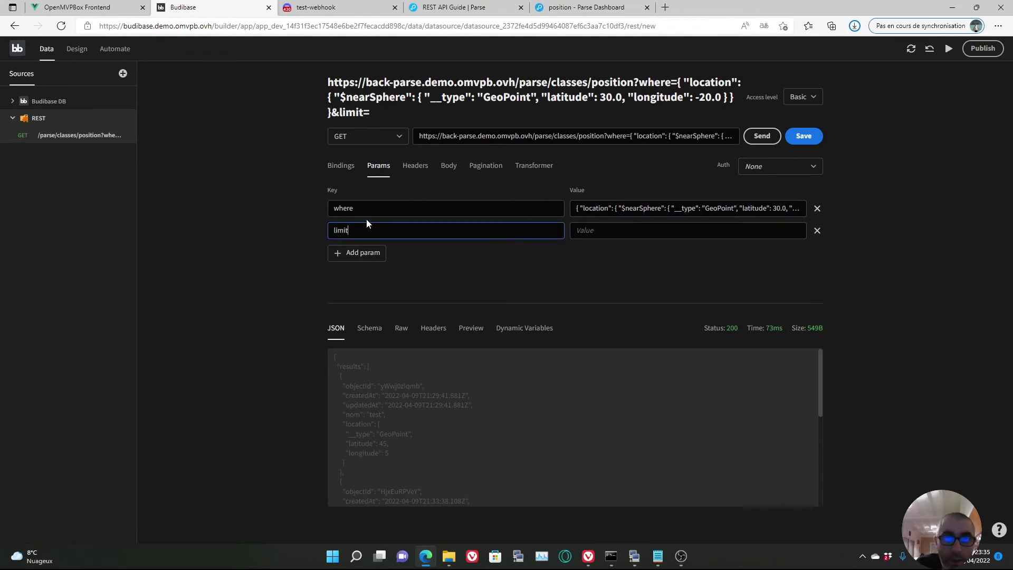
click(606, 231)
text(1)
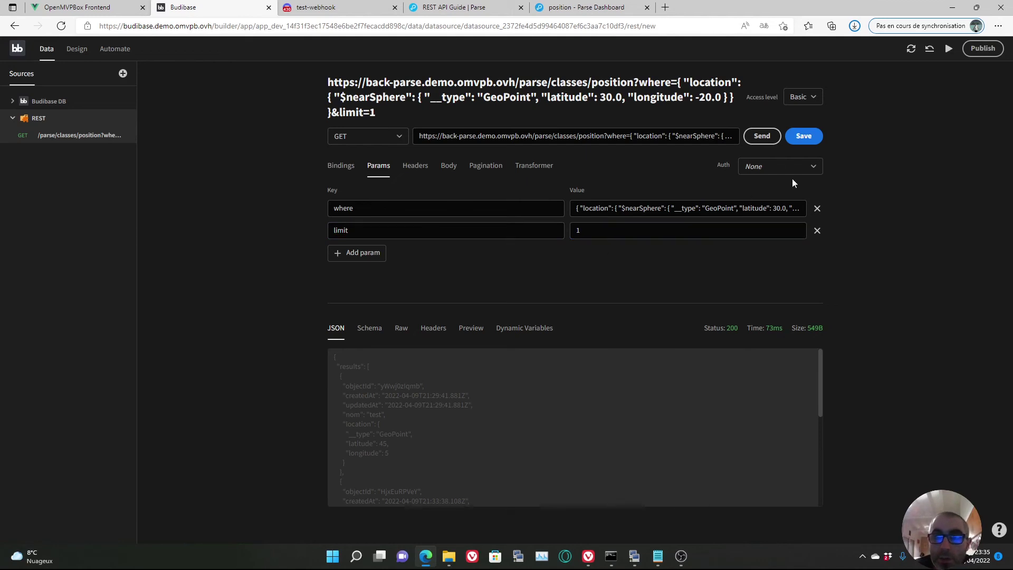
click(790, 139)
click(762, 136)
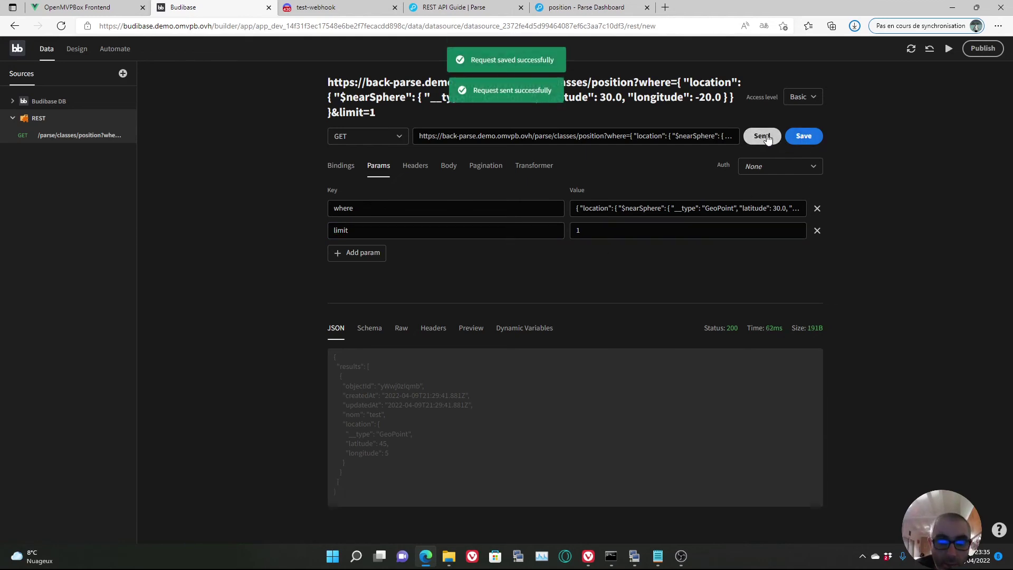
- Check the single returned position and place the caret in the where latitude value
drag(396, 453, 349, 434)
drag(738, 206, 802, 204)
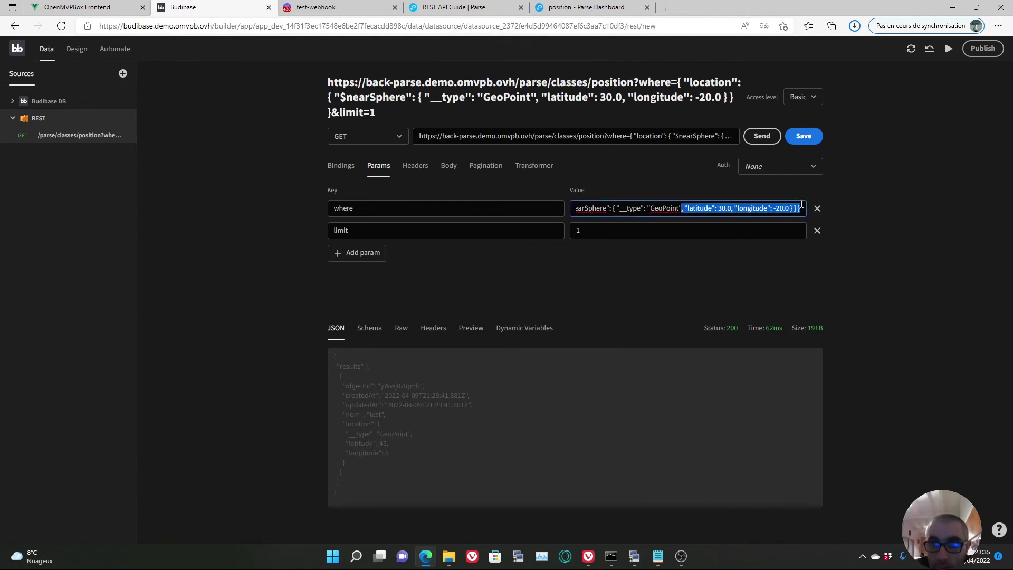
click(707, 209)
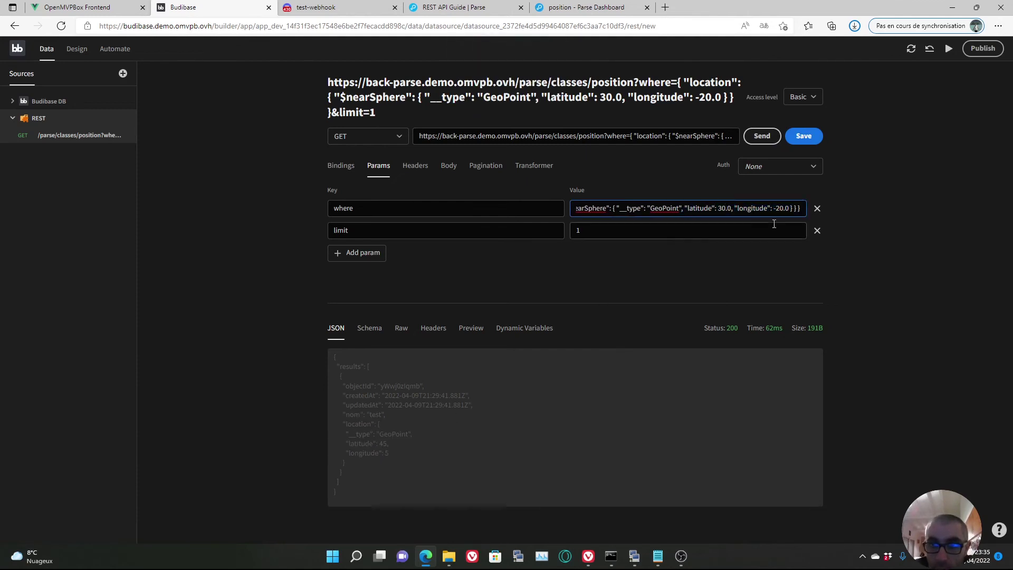
- Change the search latitude from 30.0 to 45.0 and check stored positions in Parse Dashboard
key(BackSpace)
key(BackSpace)
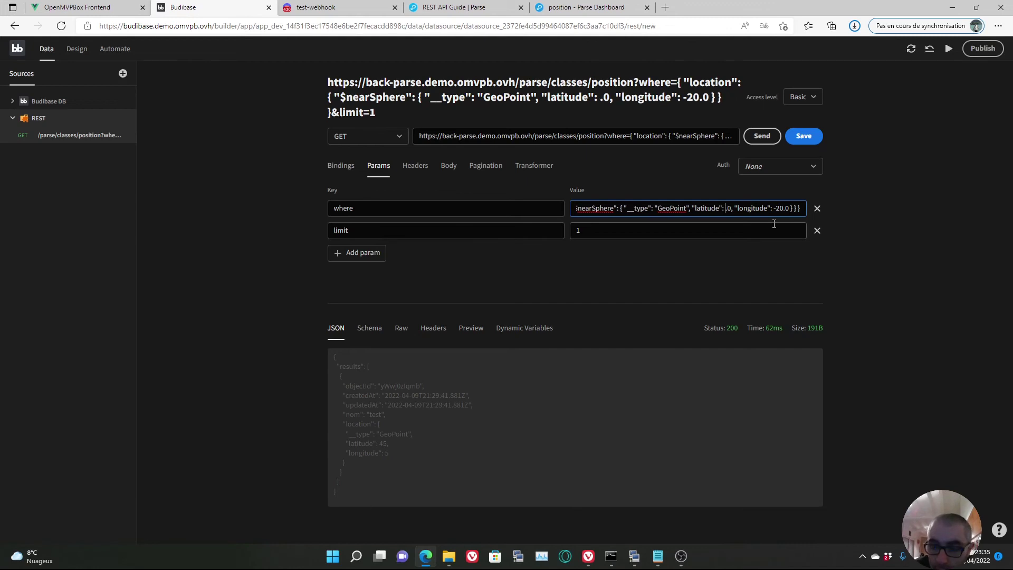
text(45)
mouse_move(772, 208)
mouse_down()
mouse_move(798, 208)
mouse_move(774, 208)
mouse_up()
click(784, 208)
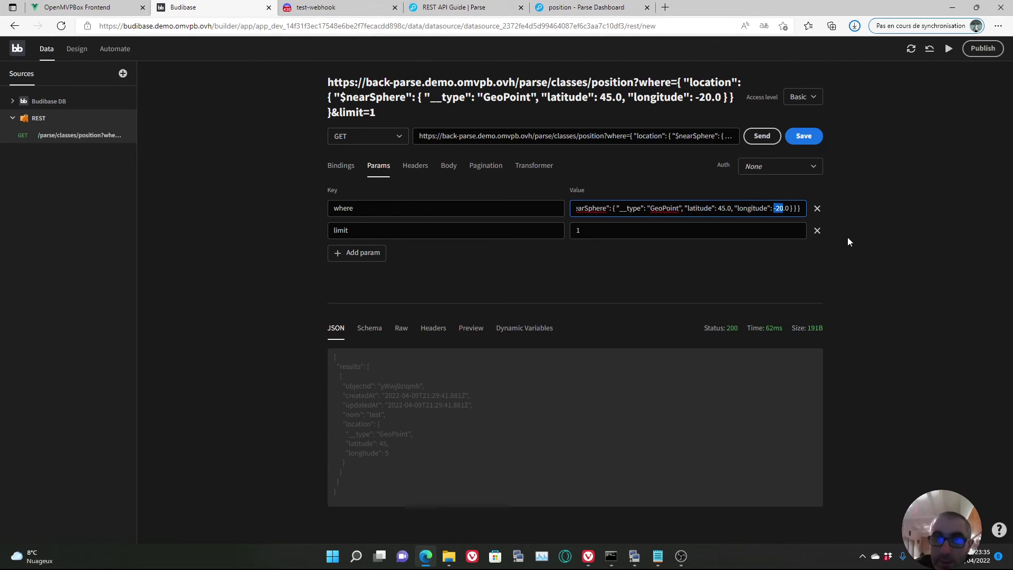
click(602, 12)
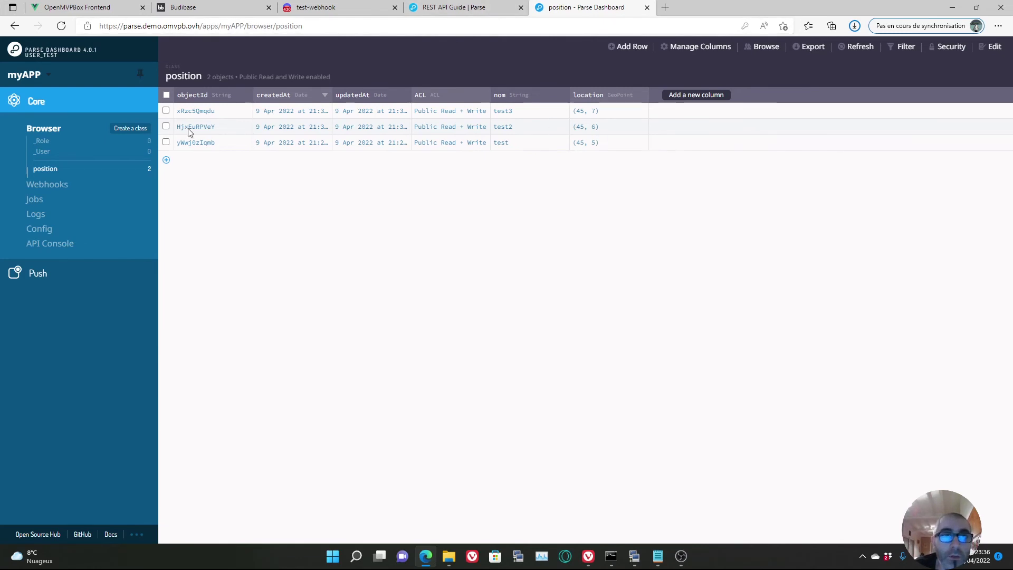
click(180, 11)
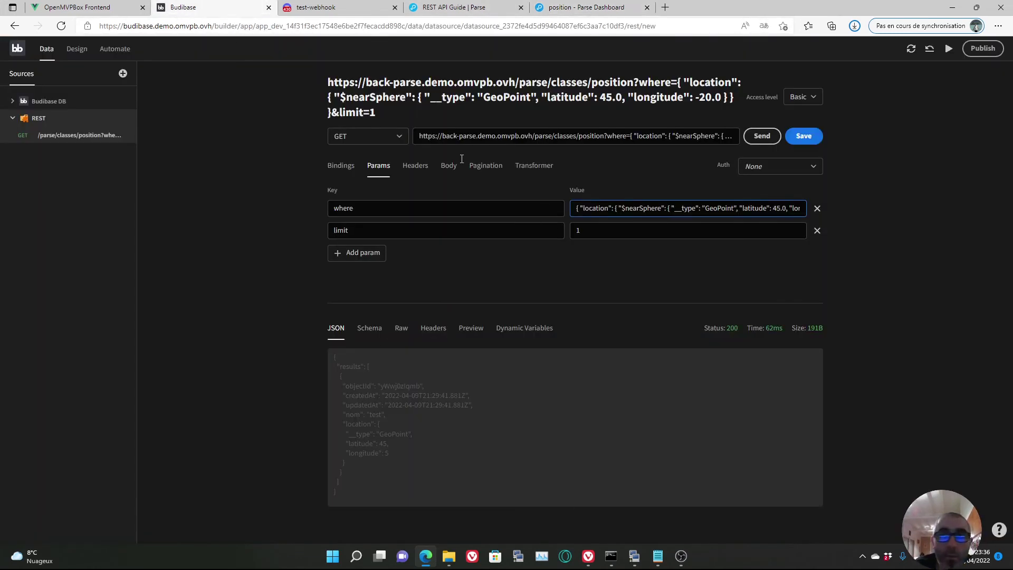
- Replace the search longitude -20.0 with 6.6, save, resend, and review the JSON response
click(775, 207)
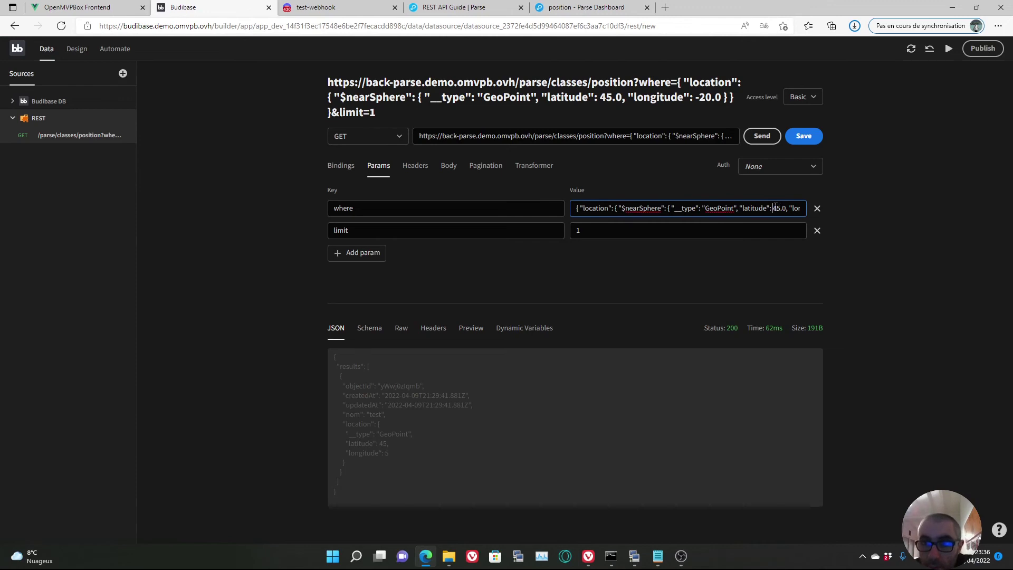
drag(776, 207, 819, 208)
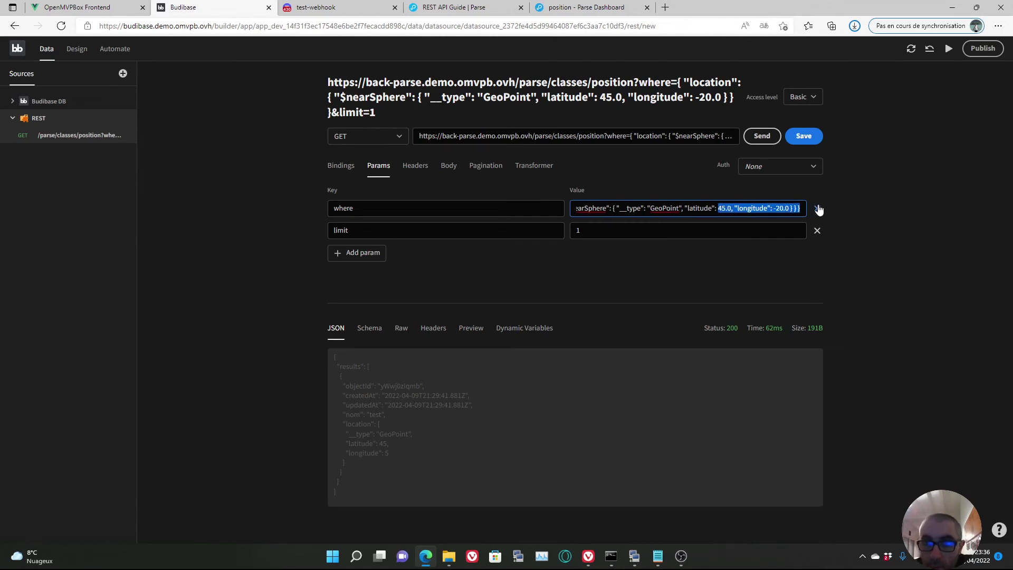
click(777, 208)
key(BackSpace)
key(BackSpace)
key(BackSpace)
key(BackSpace)
key(BackSpace)
text(6.61)
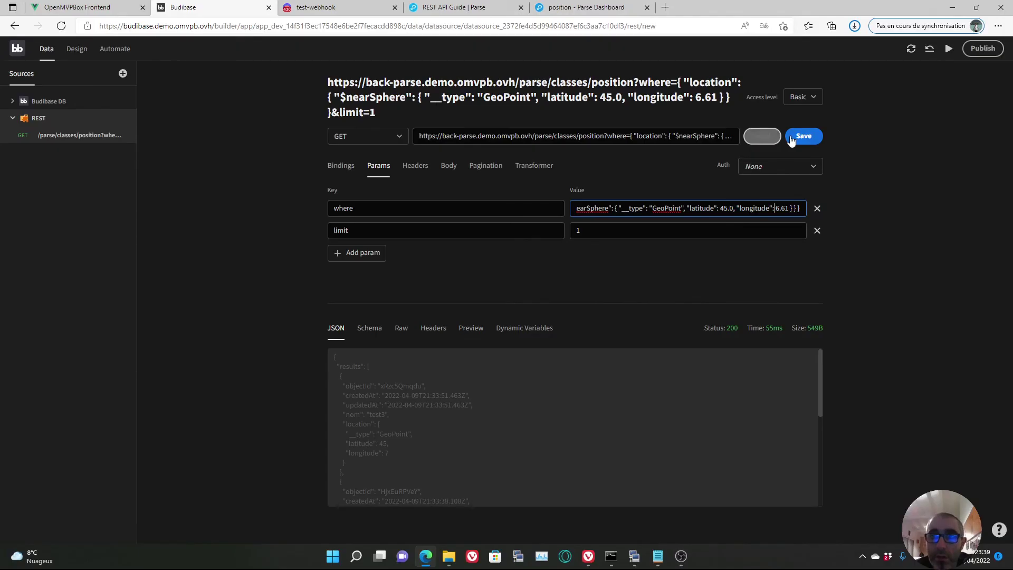
click(804, 136)
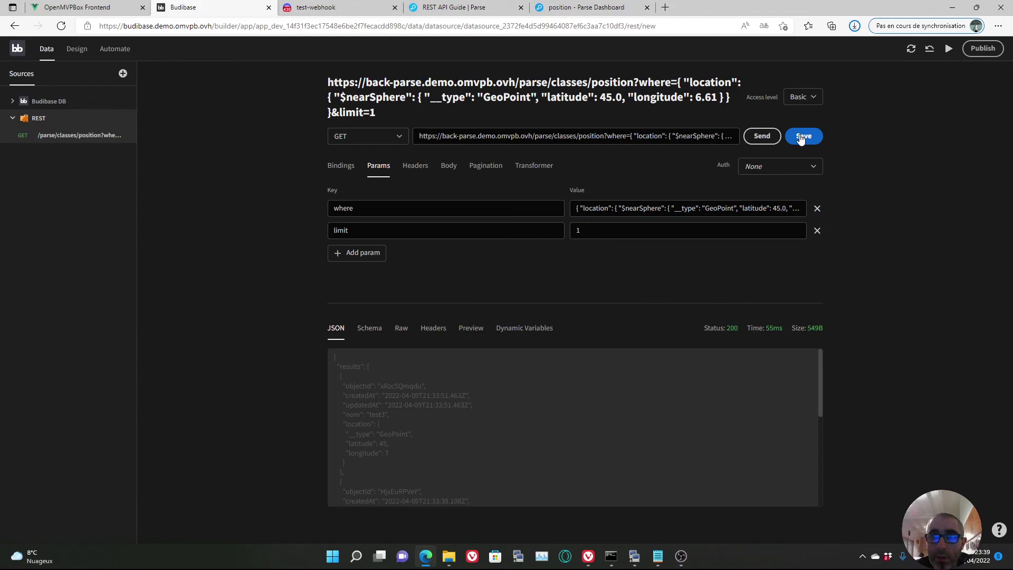
click(762, 138)
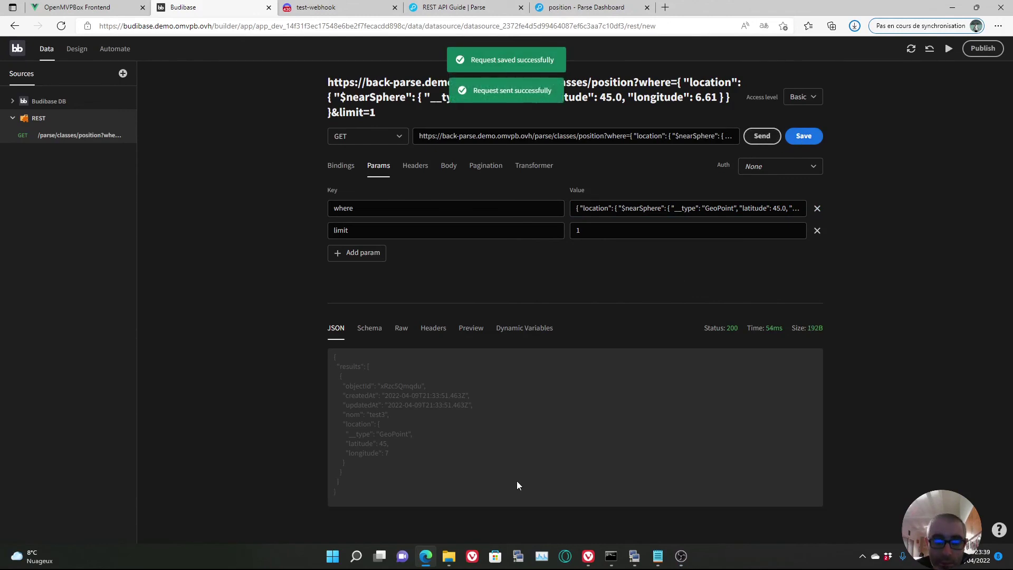
drag(358, 489, 325, 356)
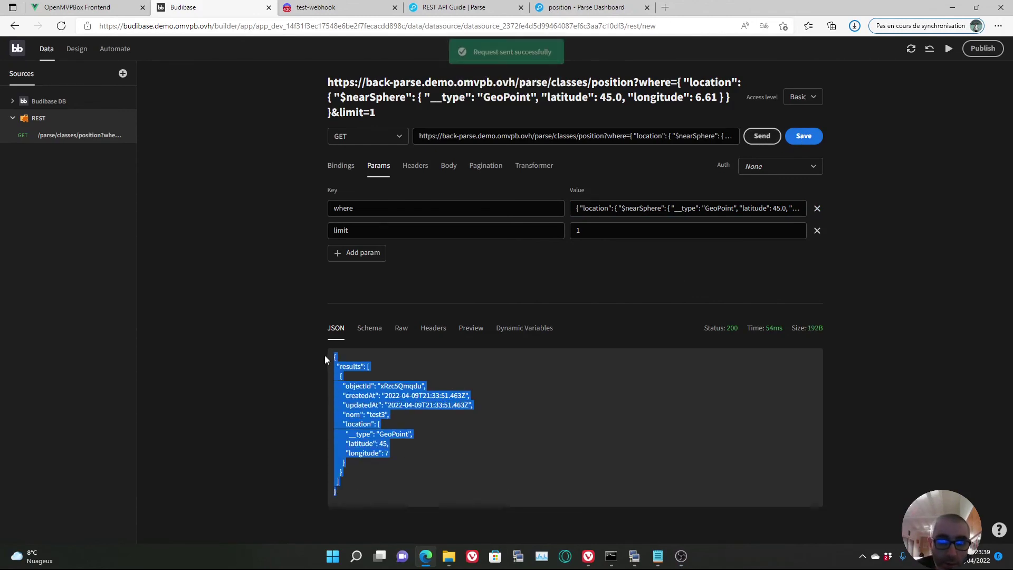
- Correct the longitude to 6.1, save and resend, getting only test2 at 45, 6
drag(742, 215, 803, 209)
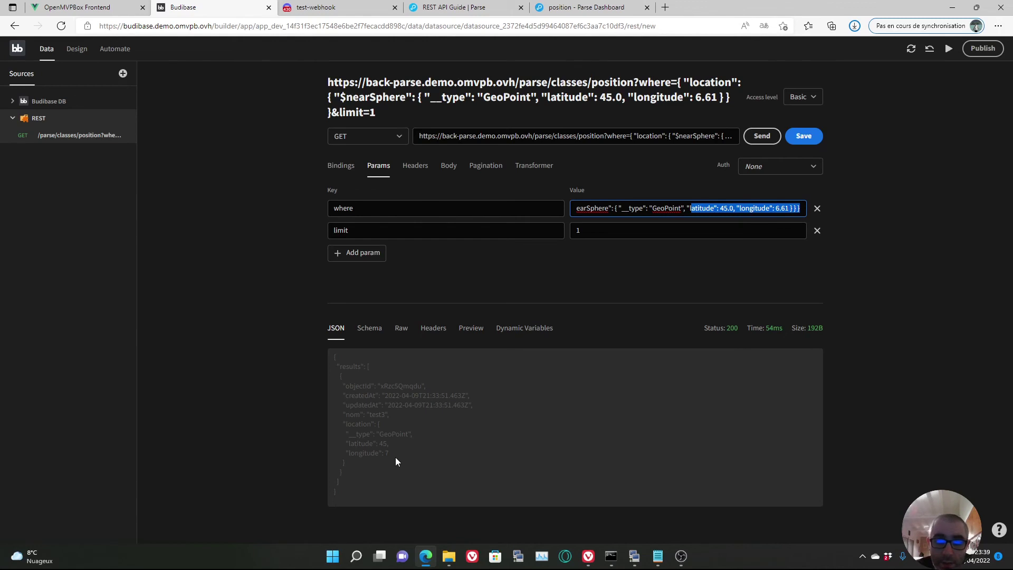
click(786, 208)
key(BackSpace)
click(809, 137)
click(765, 137)
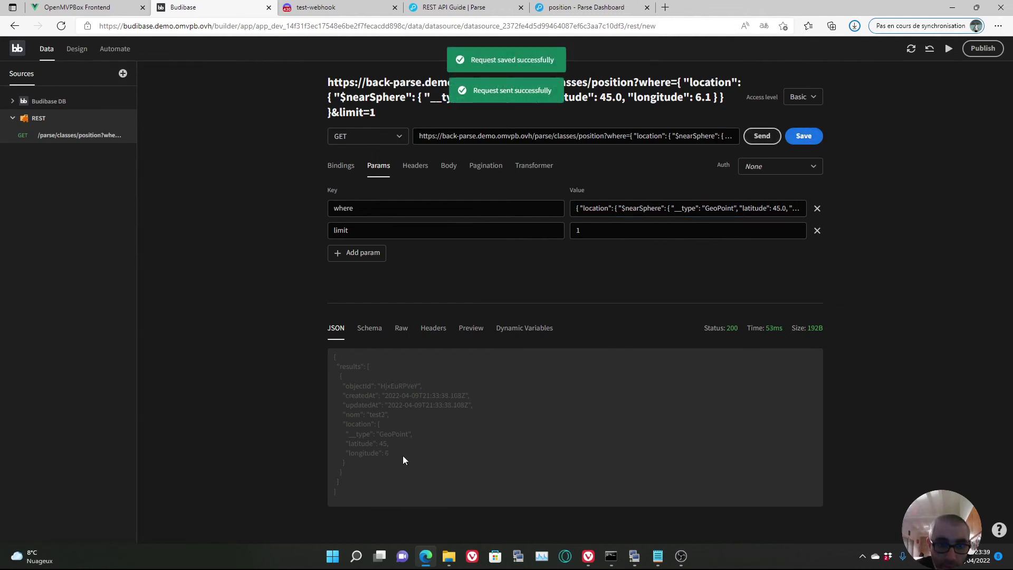
drag(398, 455, 332, 355)
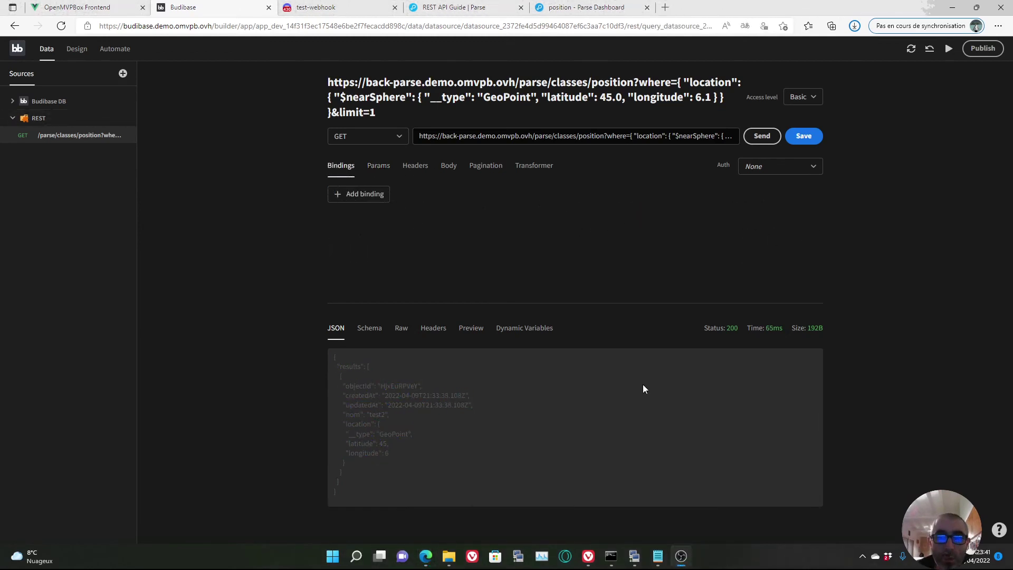
- Copy the Notepad curl POST block that creates a GeoPoint at 40.0, -30.0
mouse_move(659, 555)
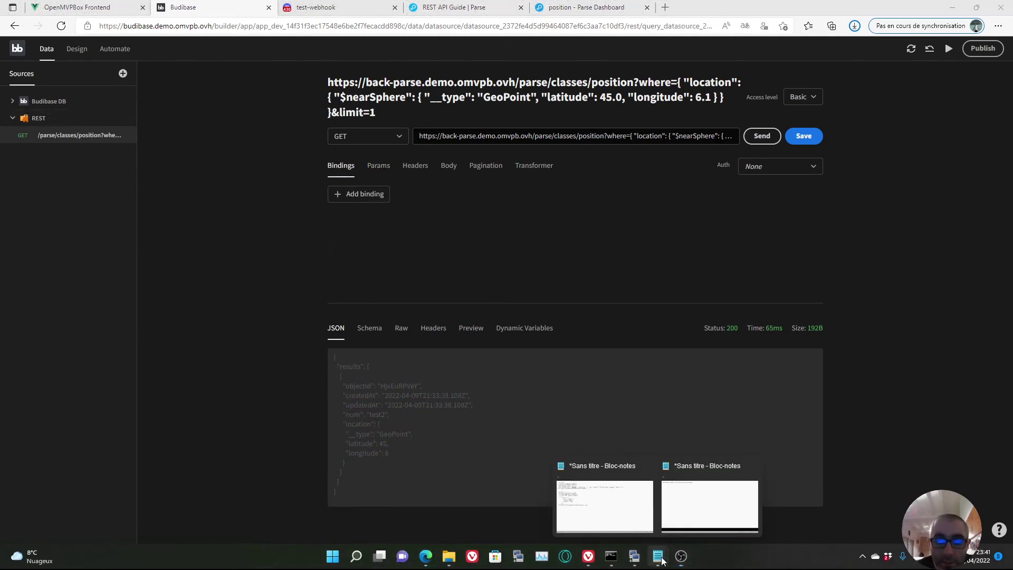
click(627, 515)
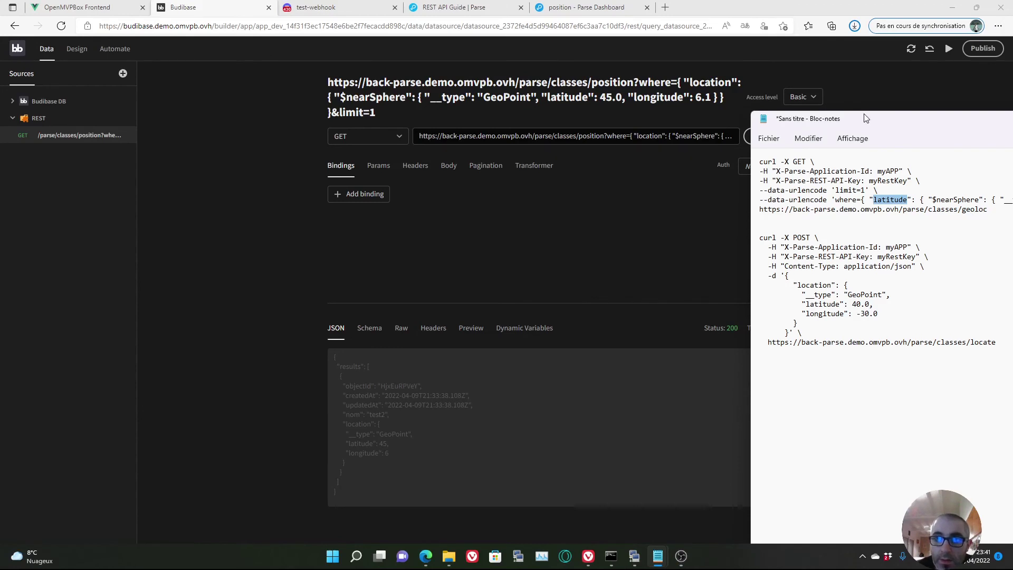
drag(865, 118, 627, 89)
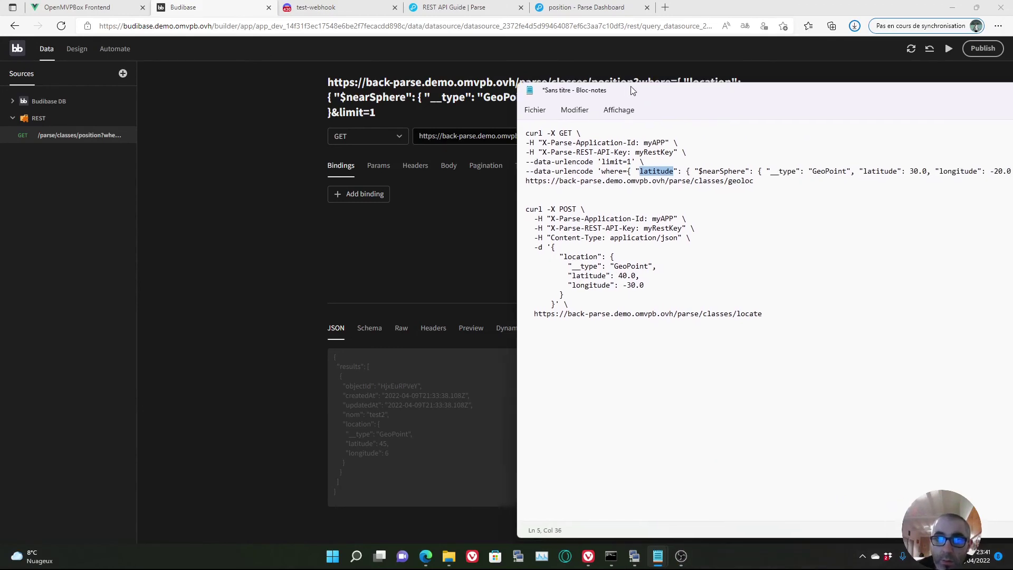
drag(777, 311, 511, 217)
right_click(531, 210)
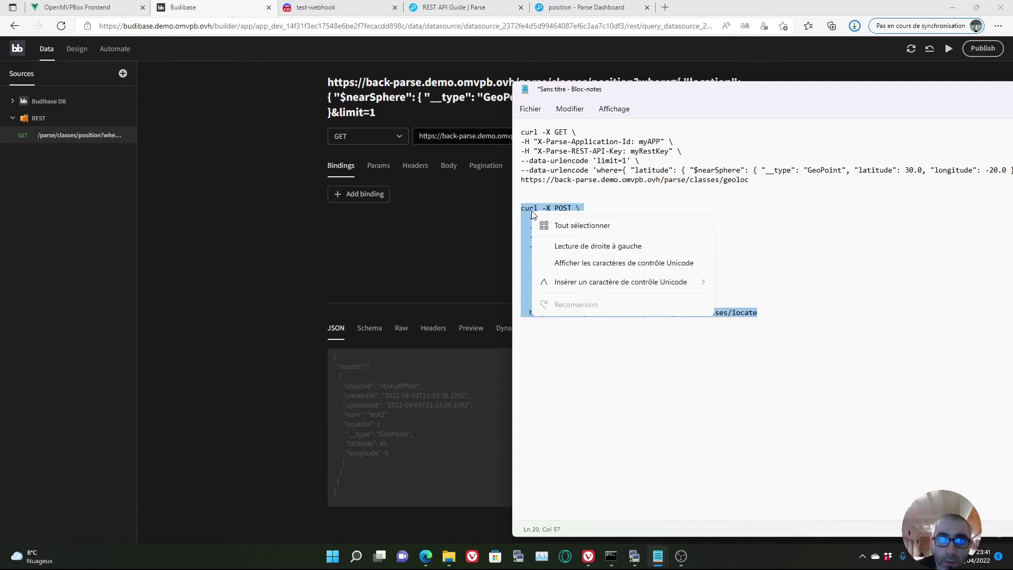
click(570, 264)
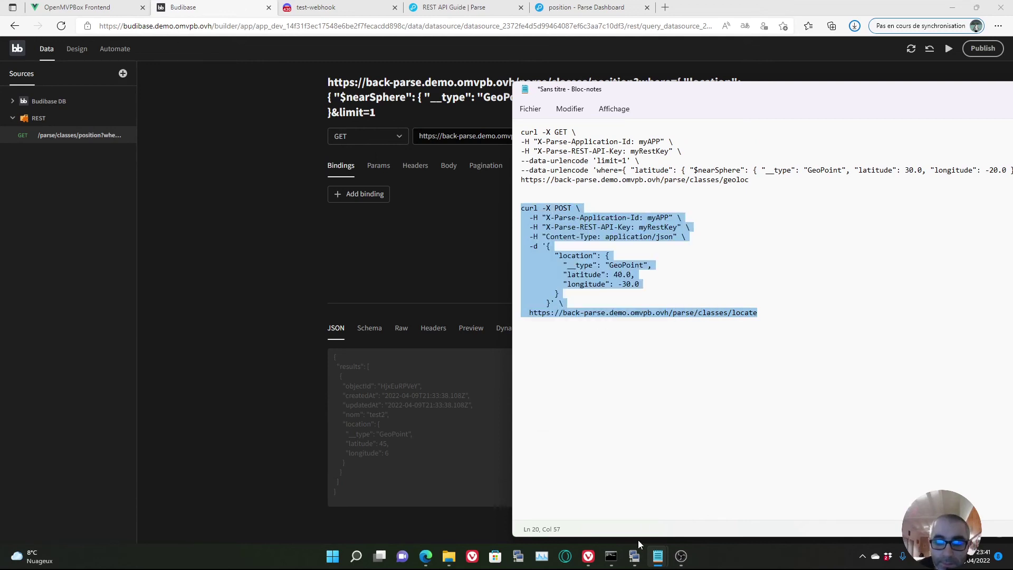
click(634, 555)
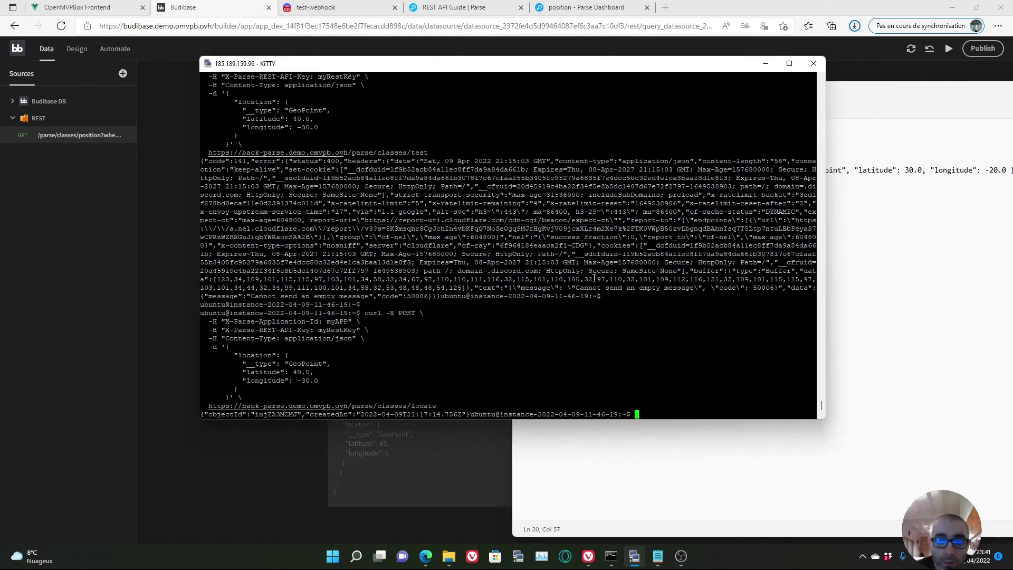
- Change the curl POST URL class from locate to position and run it in KiTTY, adding GeoPoint (40, -30)
key(Return)
key(Return)
key(Return)
key(Return)
key(Return)
key(Return)
key(Return)
key(Return)
key(Return)
key(Return)
key(Return)
key(Return)
key(Return)
key(Return)
key(Return)
key(Return)
key(Return)
key(Return)
key(Return)
key(Return)
key(Return)
key(Return)
key(Return)
click(648, 435)
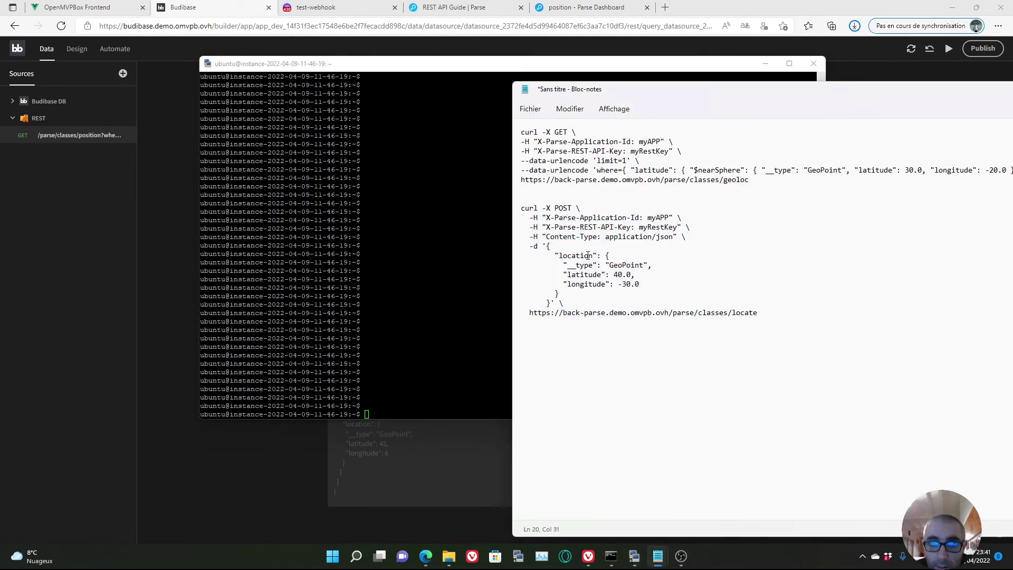
drag(761, 312, 733, 312)
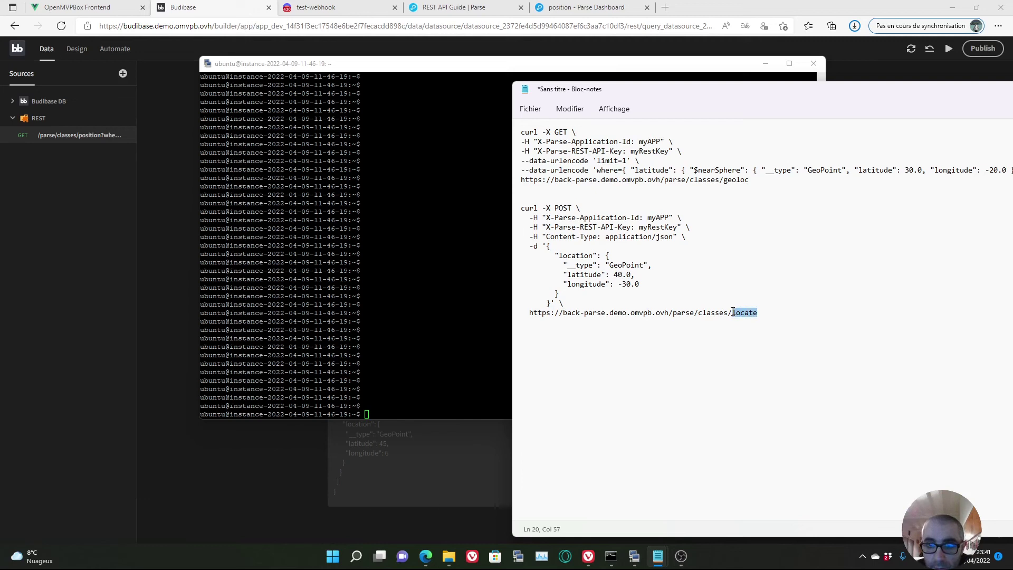
text(position)
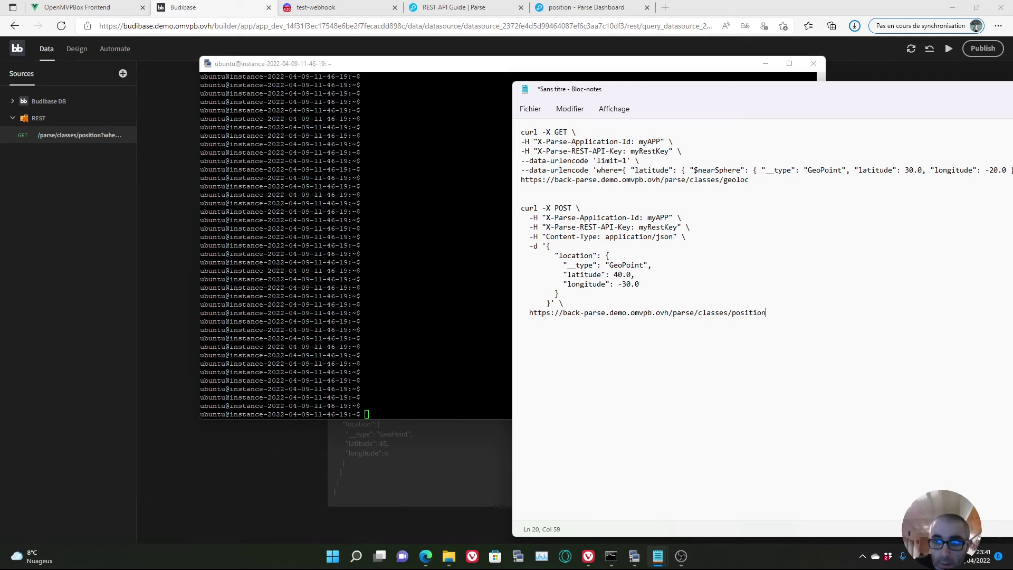
drag(809, 313, 494, 208)
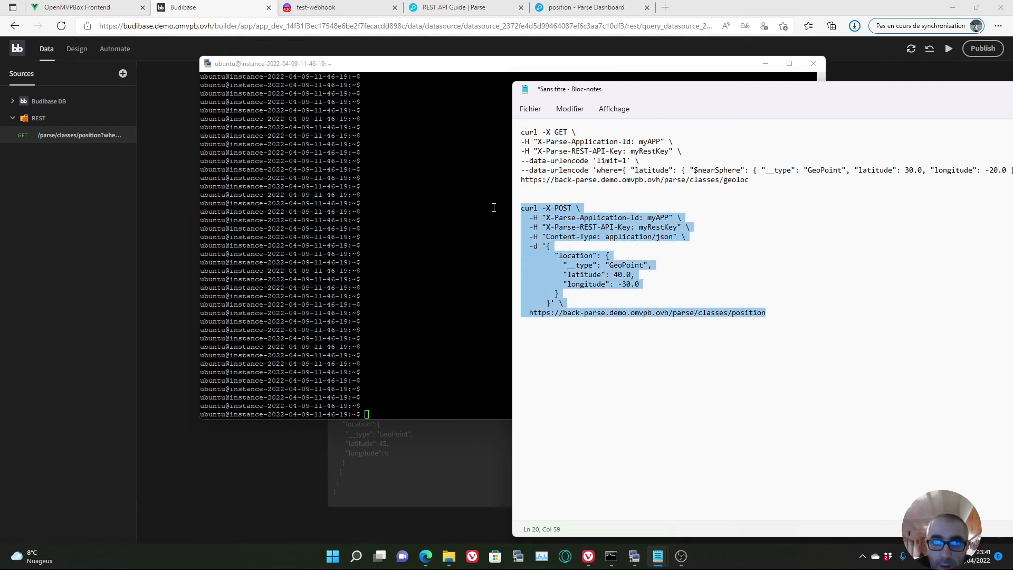
right_click(580, 240)
click(606, 283)
click(430, 378)
right_click(433, 380)
key(Return)
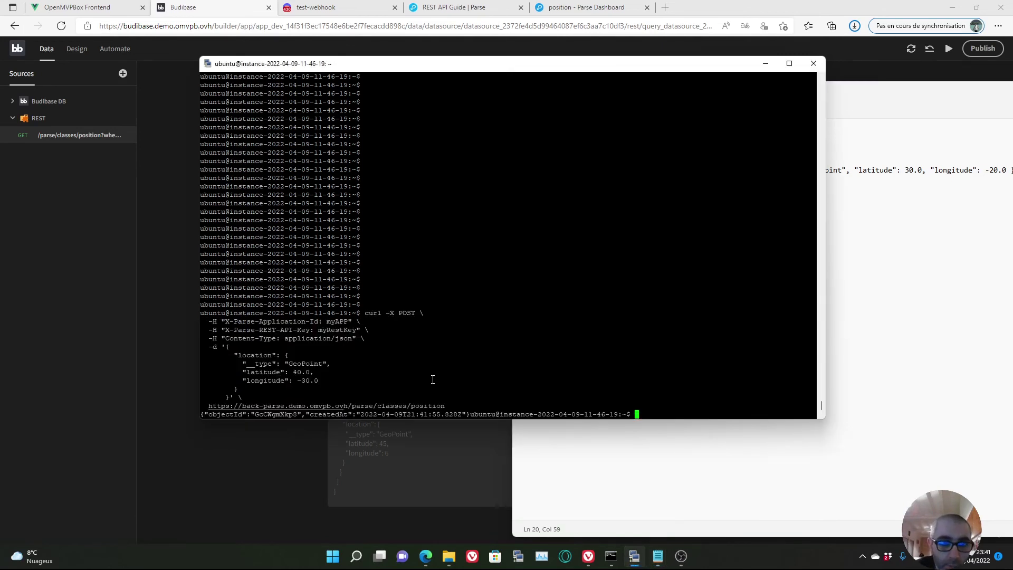
- Rerun the recalled curl POST with longitude changed to -35.0, adding GeoPoint (40, -35)
key(Up)
key(Left)
key(Left)
key(Left)
key(Left)
key(Left)
key(Left)
key(Left)
key(Left)
key(Left)
key(Left)
key(Left)
key(Left)
key(Left)
key(Left)
key(Left)
key(Left)
key(Left)
key(Left)
key(Left)
key(Left)
key(Left)
key(Left)
key(Left)
key(Left)
key(Left)
key(Left)
key(Left)
key(Left)
key(Left)
key(Left)
key(Left)
key(Left)
key(Left)
key(Left)
key(Left)
key(Left)
key(Left)
key(Left)
key(Left)
key(Left)
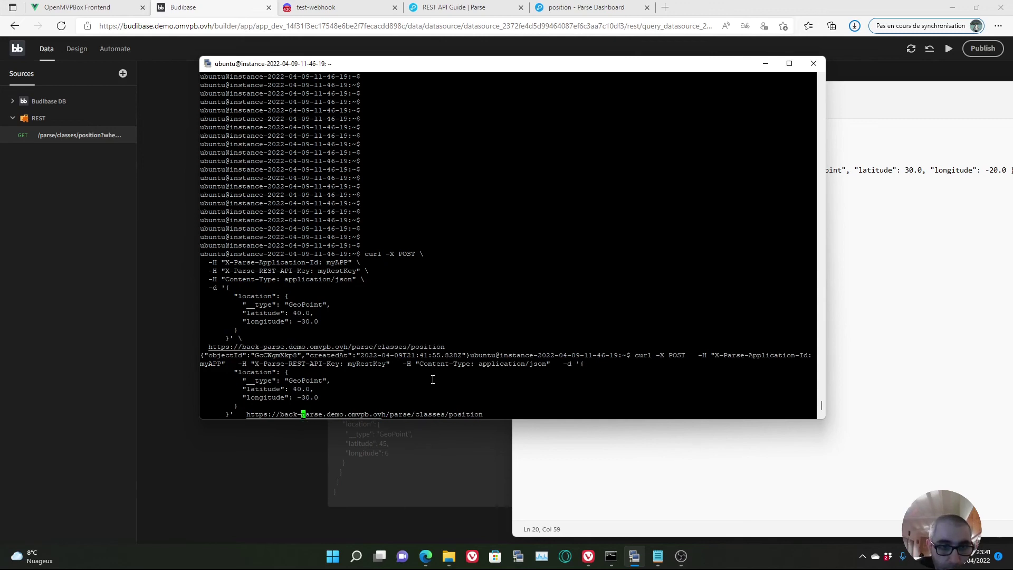
key(Right)
key(Right)
key(Right)
key(Right)
key(Right)
key(Right)
key(Delete)
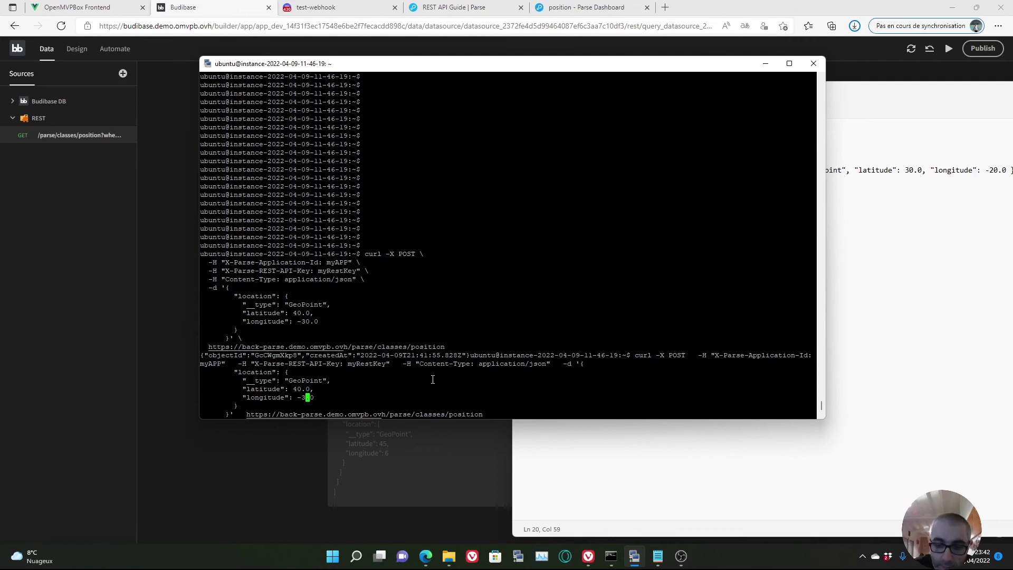
text(5)
key(Return)
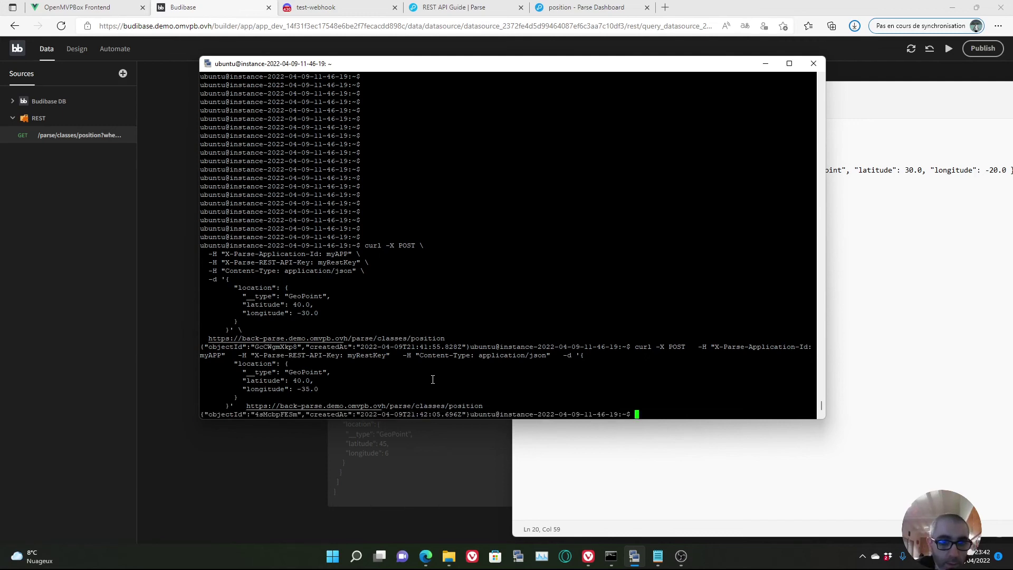
click(262, 462)
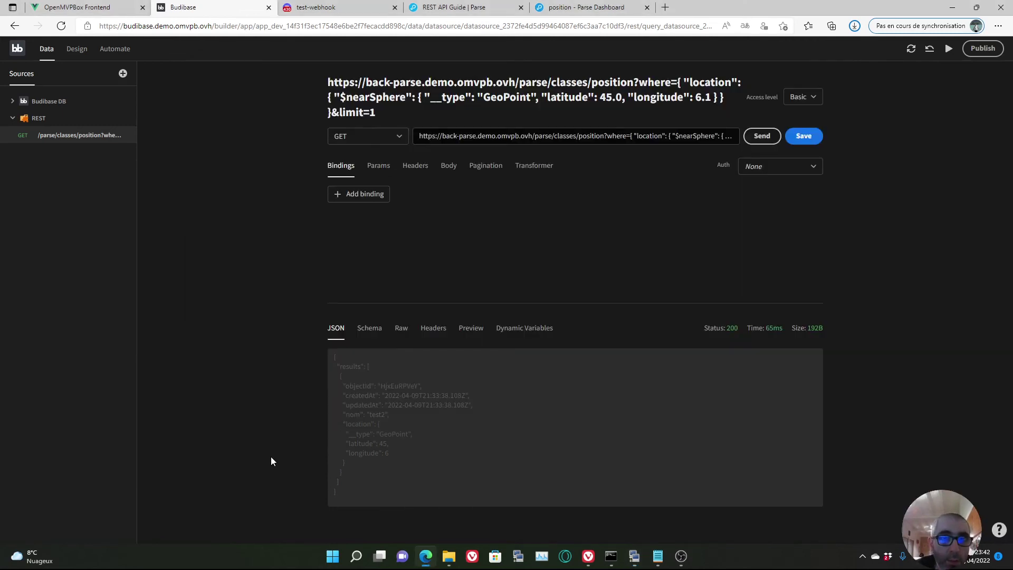
- Reload the position class table to show five rows, including new GeoPoints (40, -30) and (40, -35)
click(578, 7)
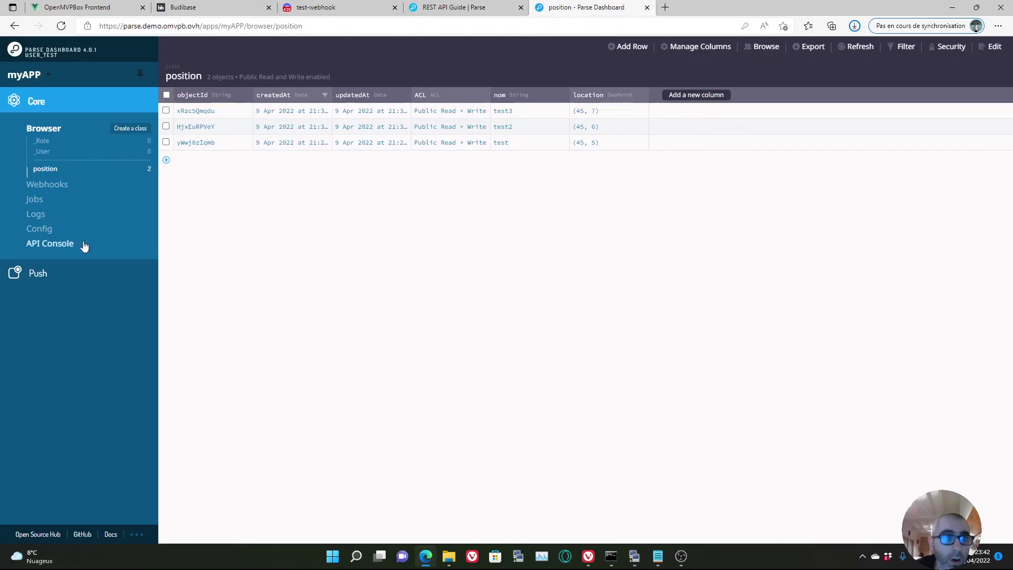
click(62, 26)
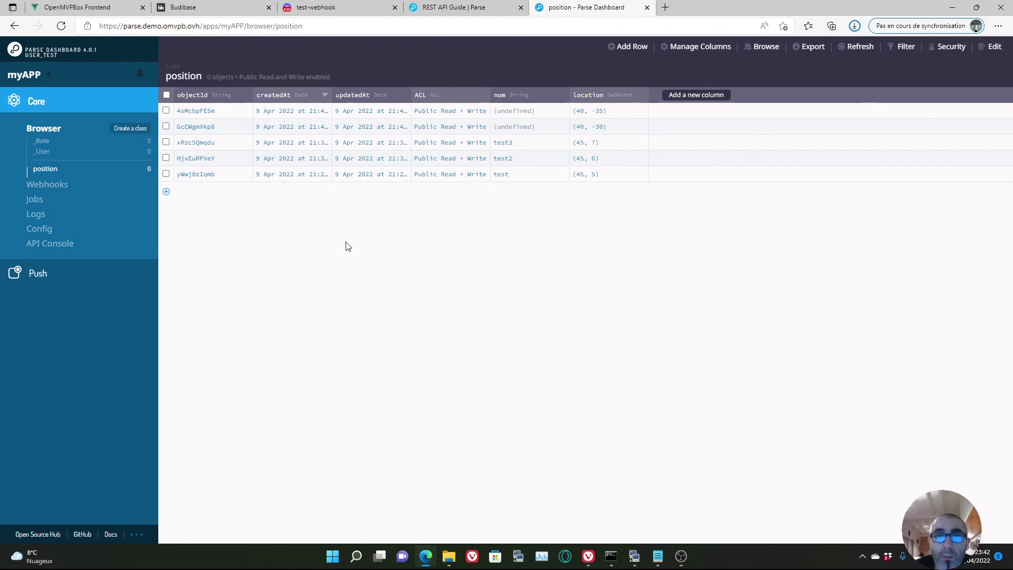
click(635, 561)
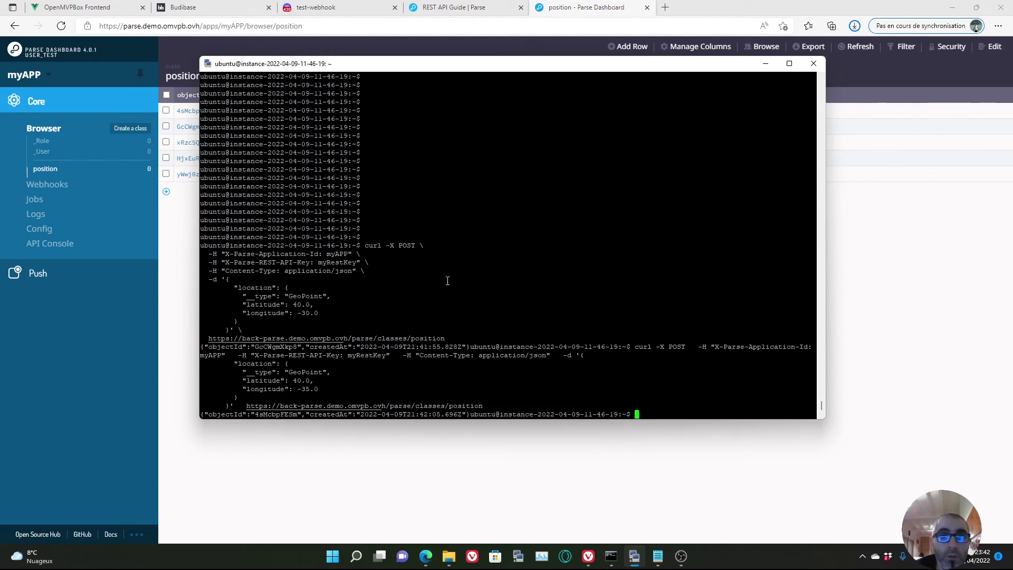
click(193, 12)
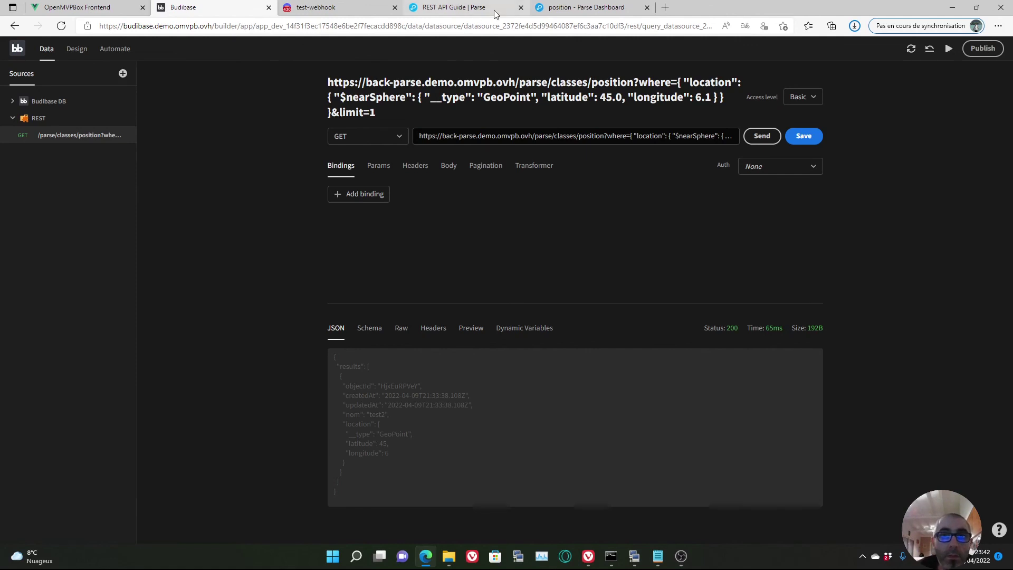
click(562, 8)
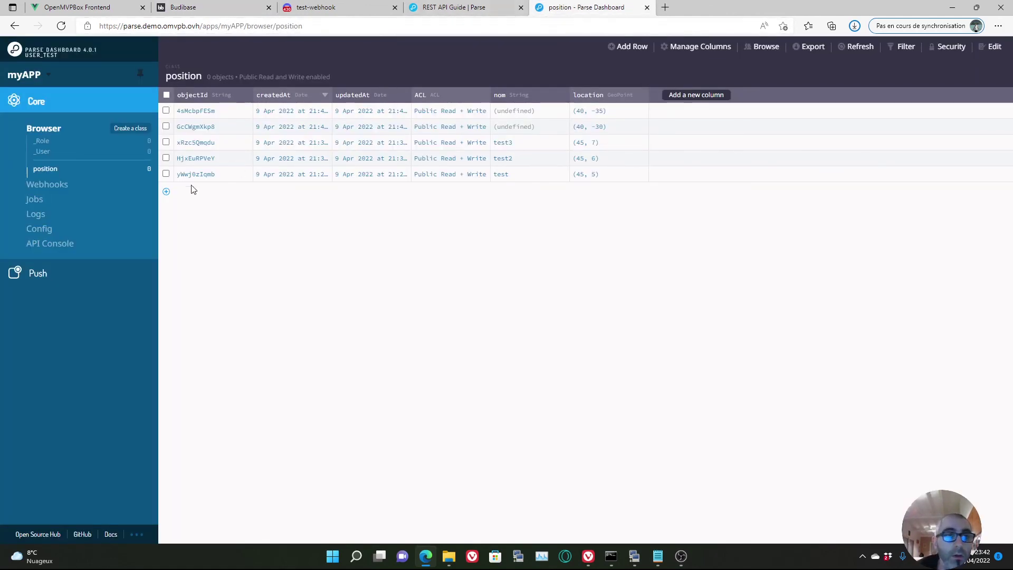
click(458, 10)
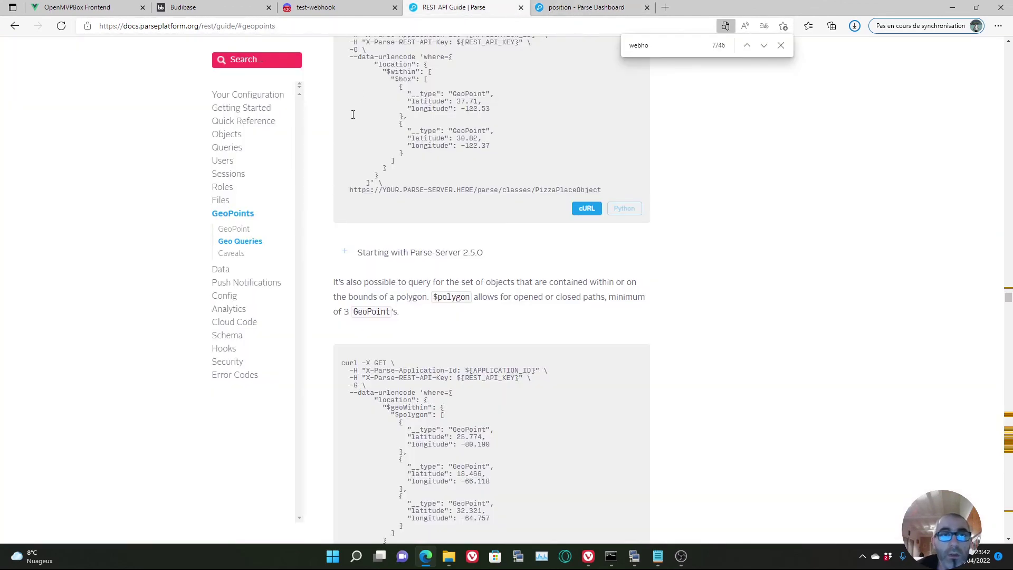
scroll(256, 346, up, 4)
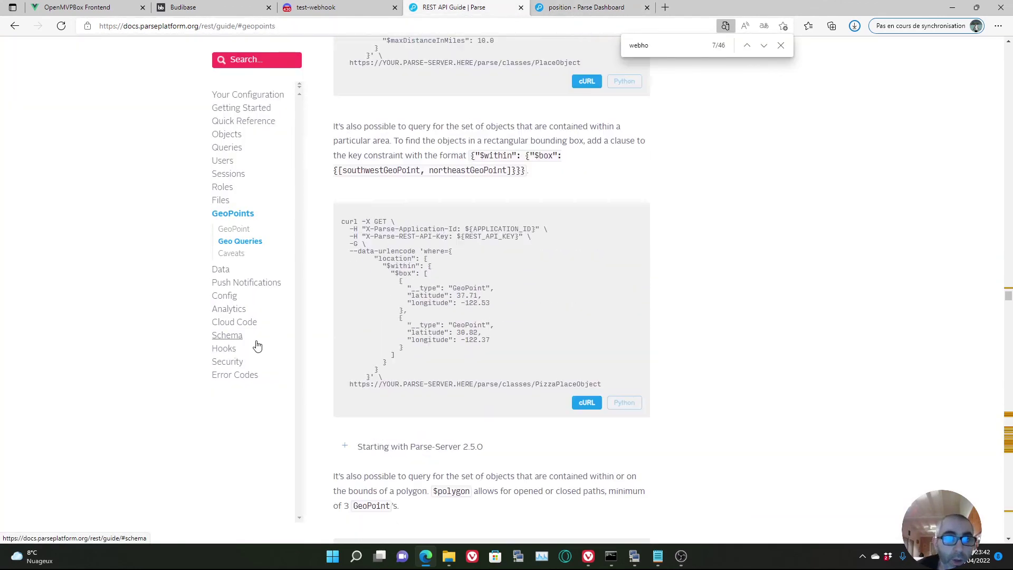
scroll(228, 261, up, 7)
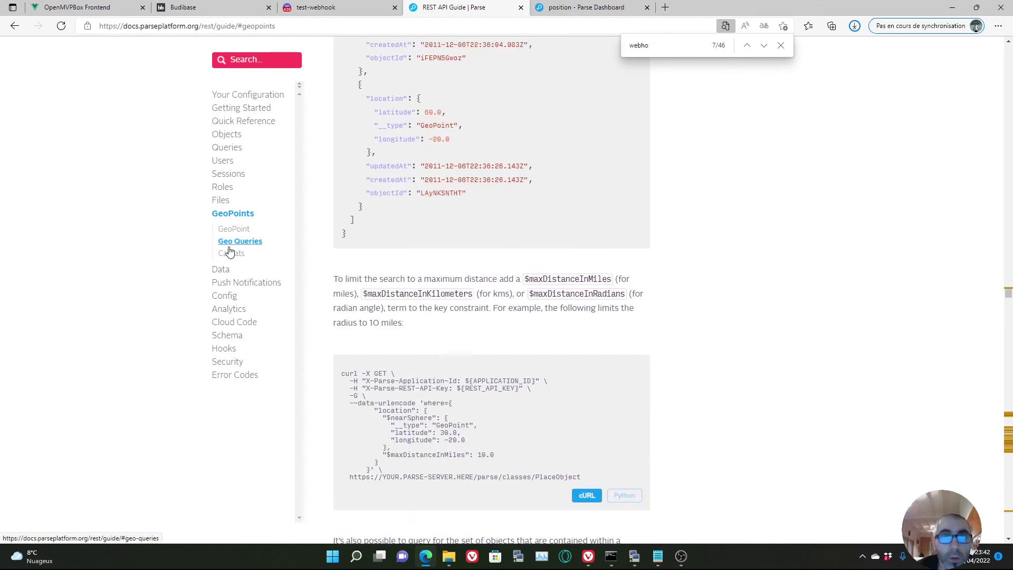
scroll(439, 372, down, 7)
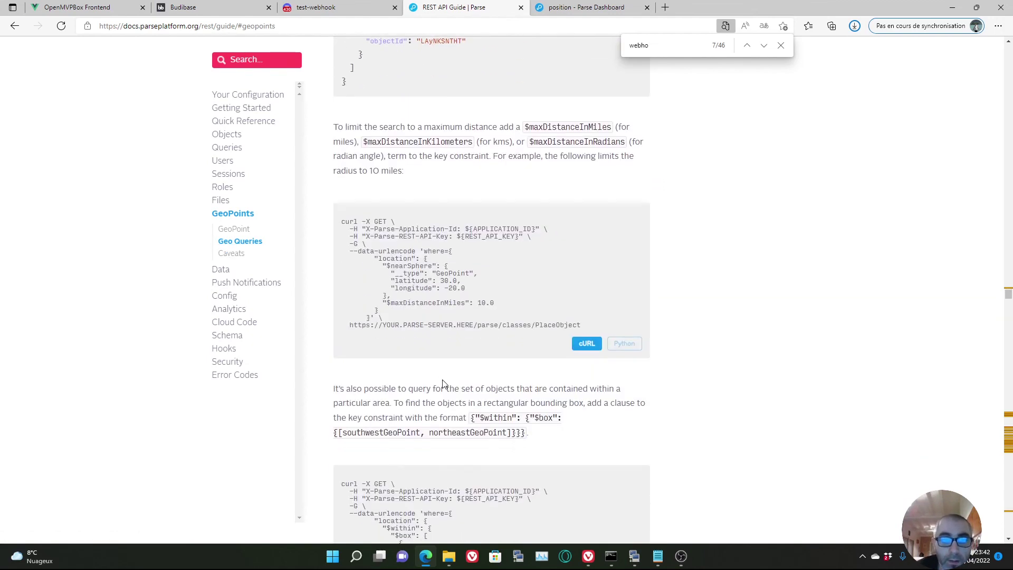
scroll(446, 375, down, 7)
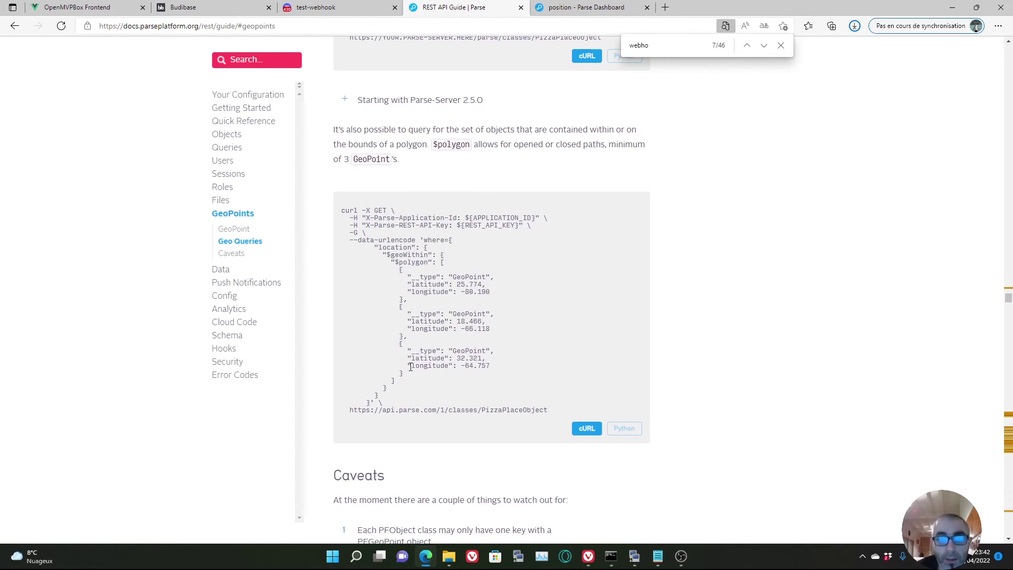
scroll(410, 367, down, 10)
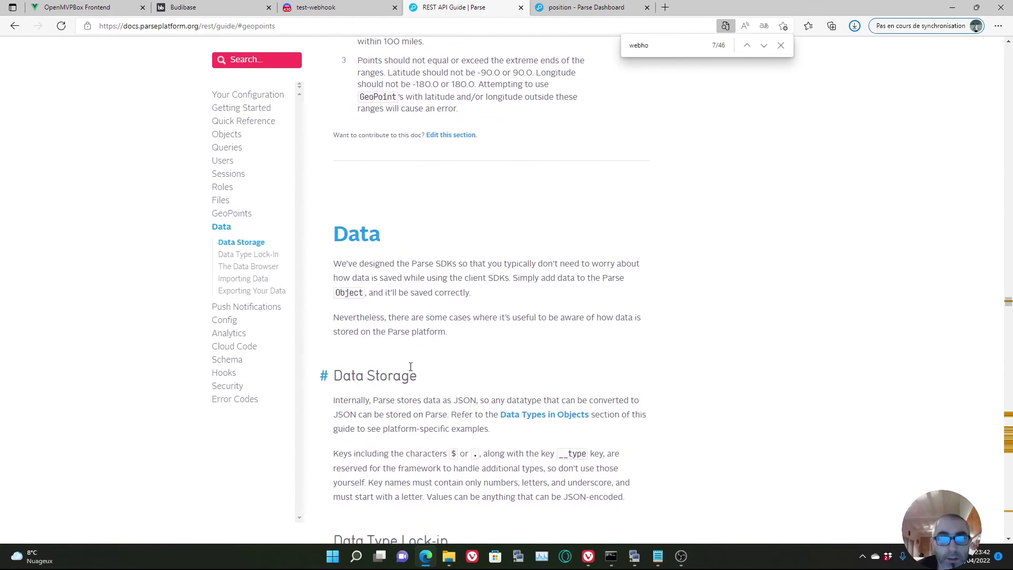
click(582, 14)
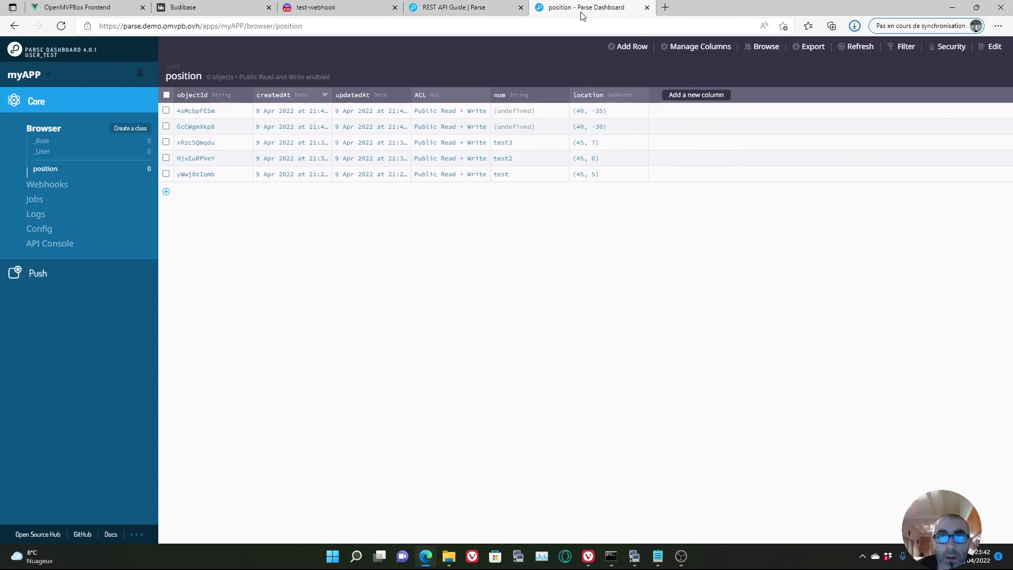